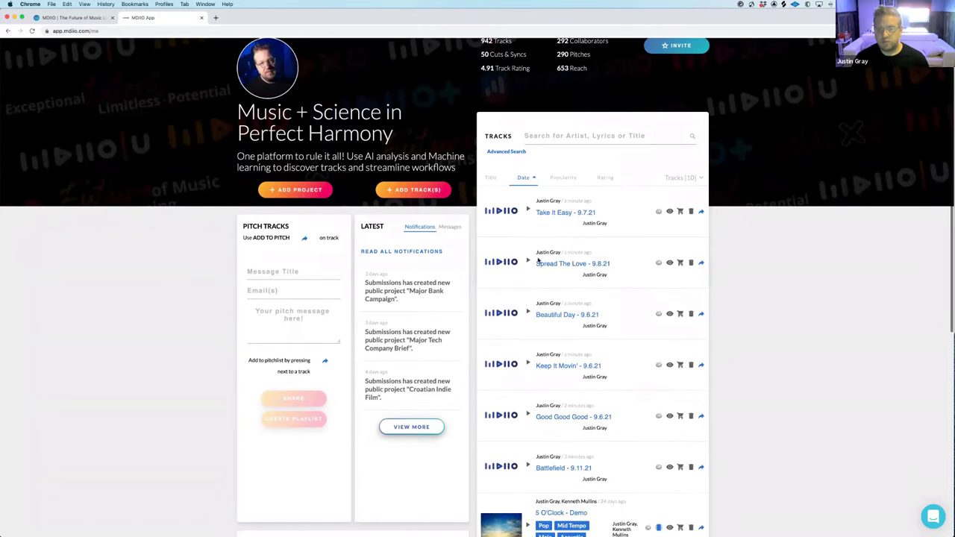
{"action": "scroll", "coordinate": [574, 285], "scroll_direction": "down", "scroll_amount": 1}
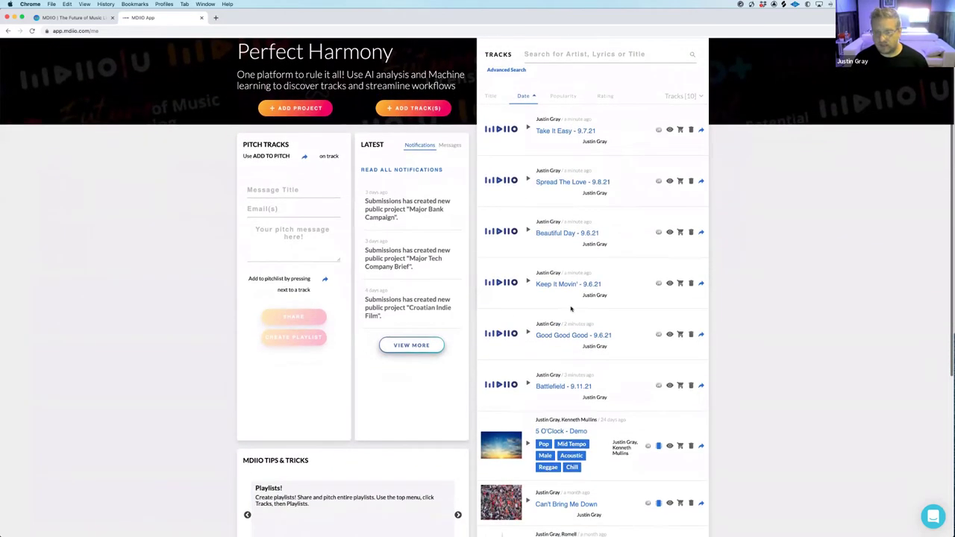
Open the 'Spread The Love - 9.8.21' track page and look over its metadata, versions and splits
{"action": "left_click", "coordinate": [563, 183]}
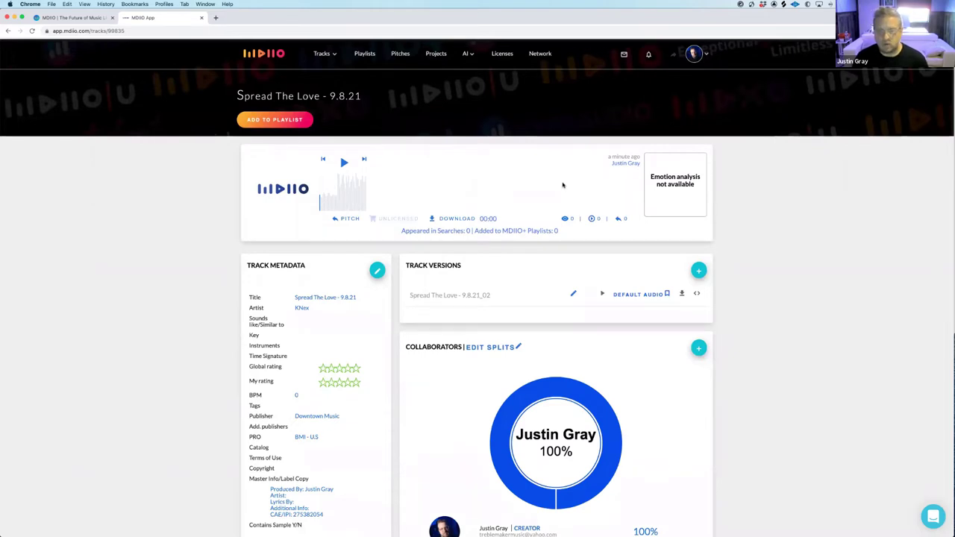
{"action": "scroll", "coordinate": [244, 202], "scroll_direction": "down", "scroll_amount": 1}
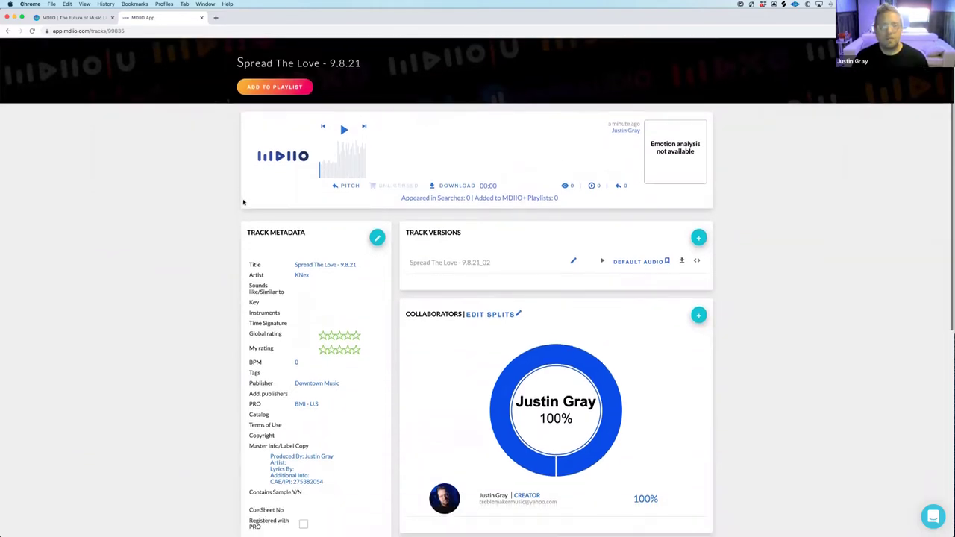
{"action": "scroll", "coordinate": [398, 236], "scroll_direction": "down", "scroll_amount": 1}
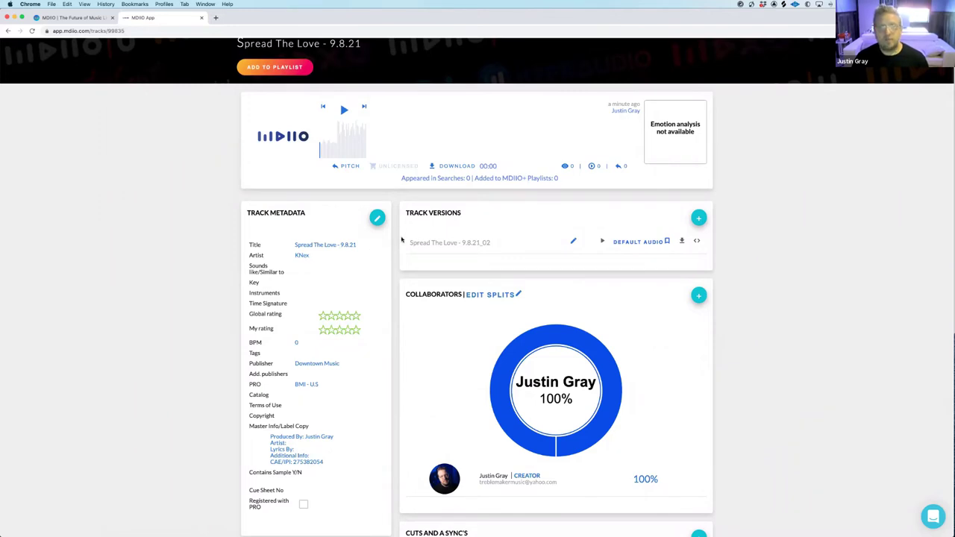
{"action": "scroll", "coordinate": [401, 243], "scroll_direction": "up", "scroll_amount": 1}
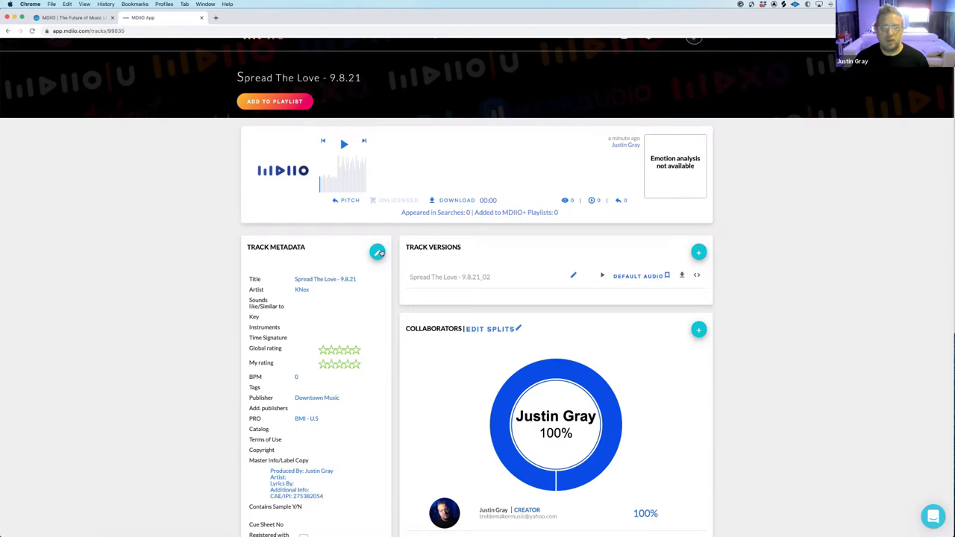
Start editing the track metadata and enter 'Sublime' as the sounds-like artist
{"action": "left_click", "coordinate": [377, 253]}
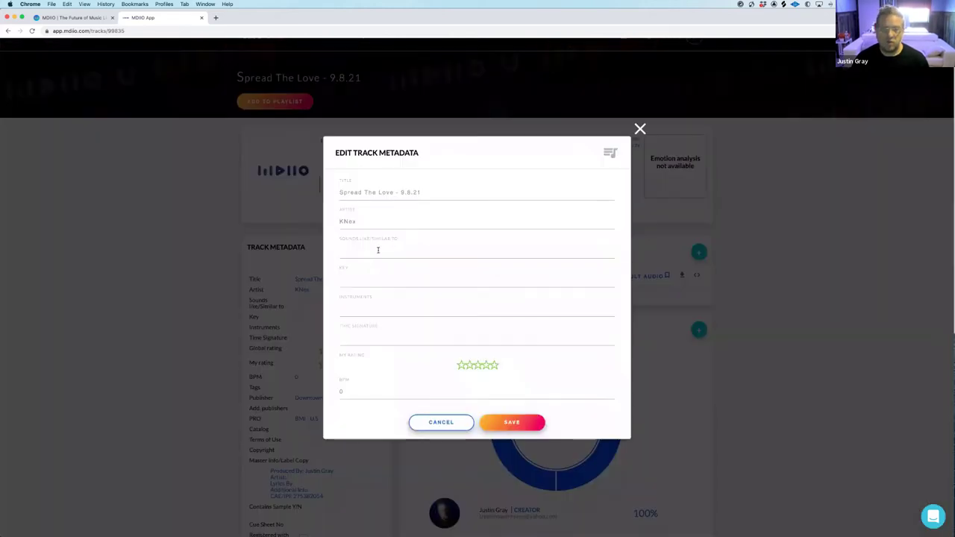
{"action": "scroll", "coordinate": [448, 229], "scroll_direction": "down", "scroll_amount": 2}
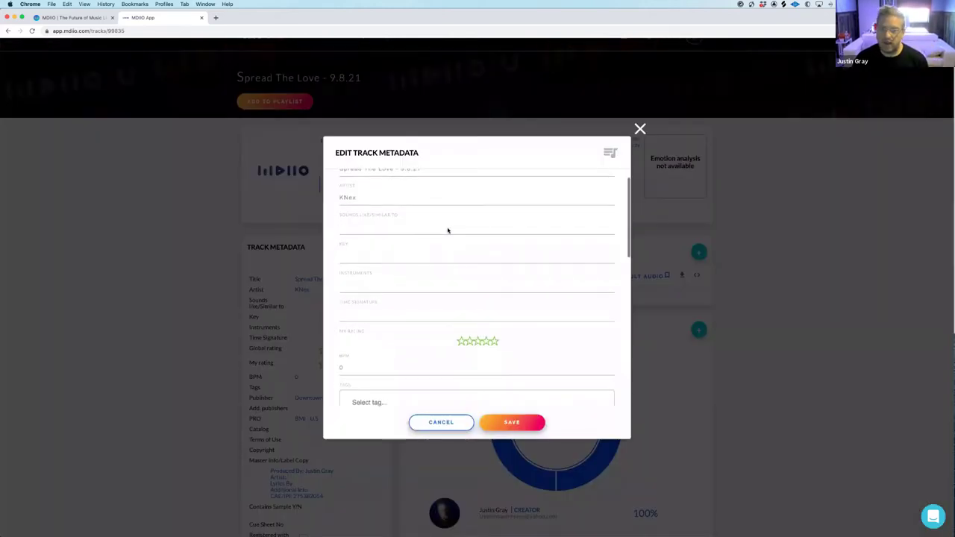
{"action": "left_click", "coordinate": [448, 229]}
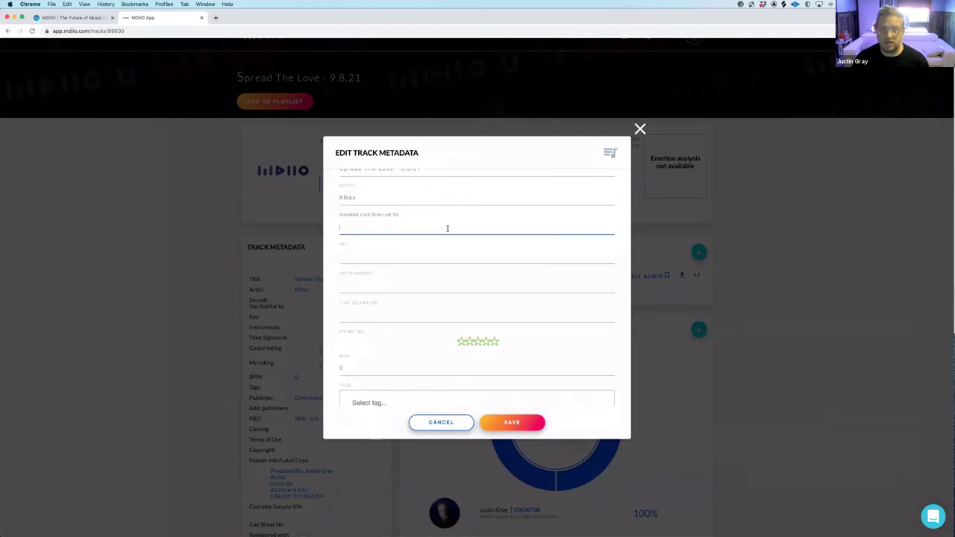
{"action": "type", "text": "Sublimne"}
{"action": "key", "text": "BackSpace"}
{"action": "key", "text": "BackSpace"}
{"action": "type", "text": "e"}
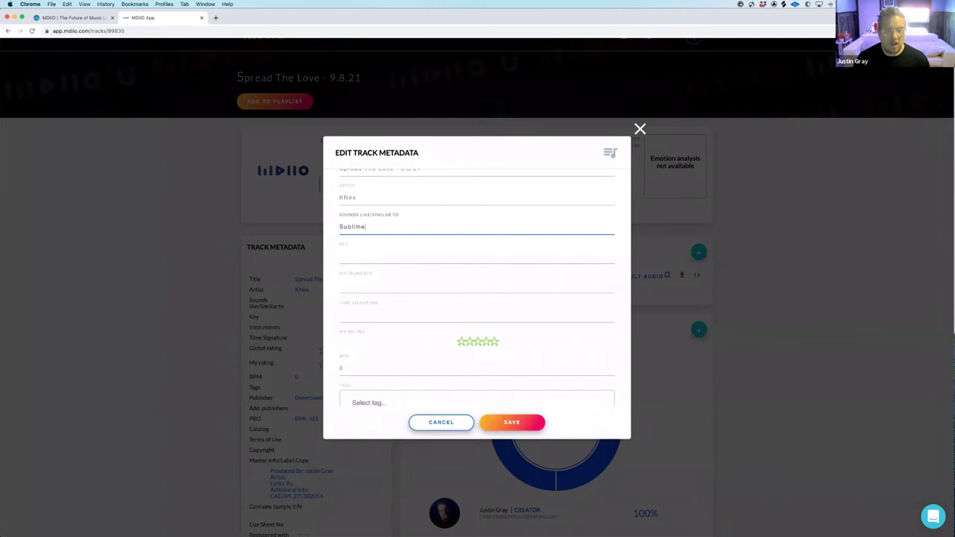
Give the track a five-star rating and move into the BPM field
{"action": "left_click", "coordinate": [433, 258]}
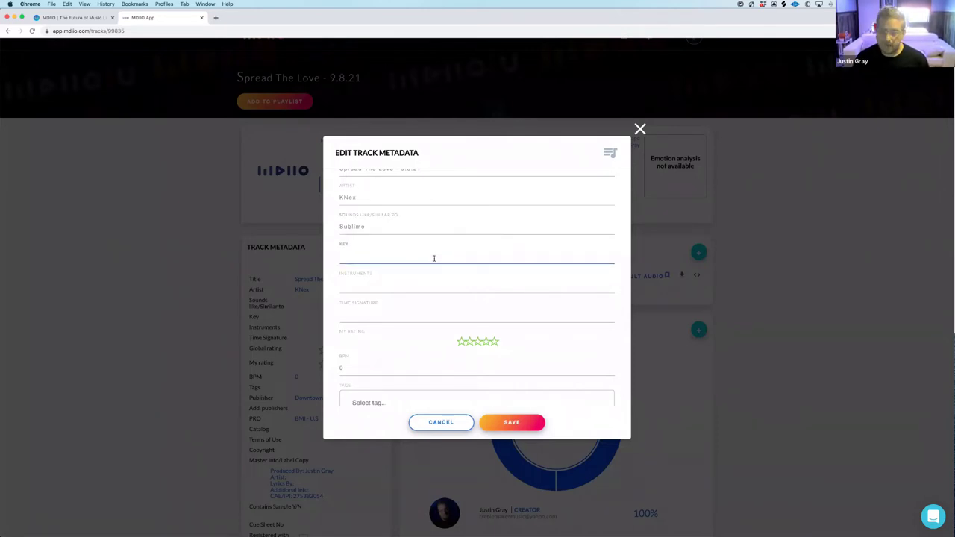
{"action": "left_click", "coordinate": [436, 282]}
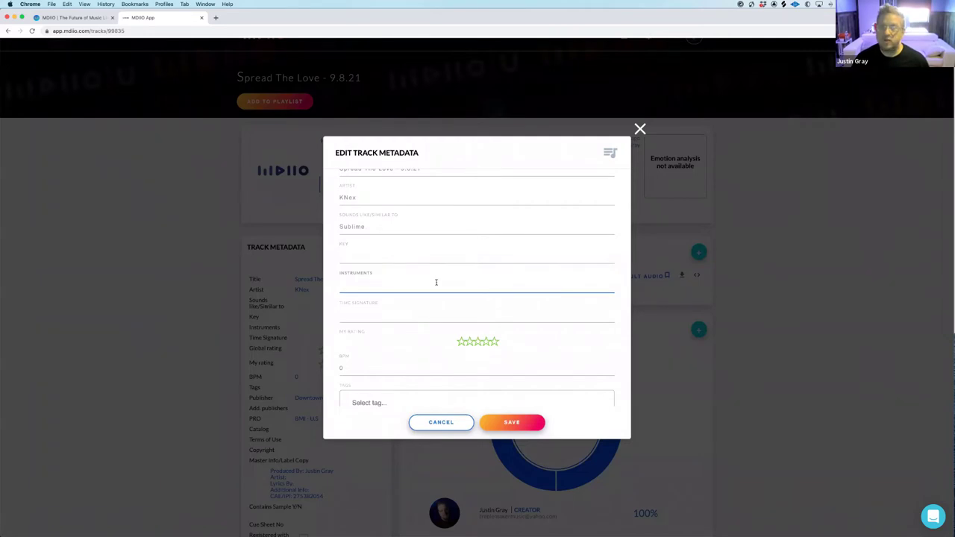
{"action": "scroll", "coordinate": [436, 282], "scroll_direction": "down", "scroll_amount": 2}
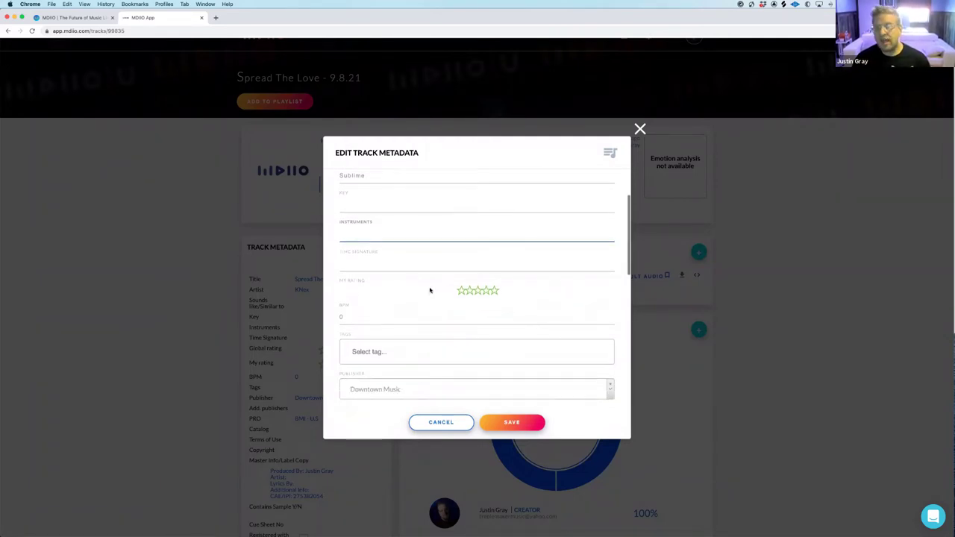
{"action": "left_click", "coordinate": [493, 292]}
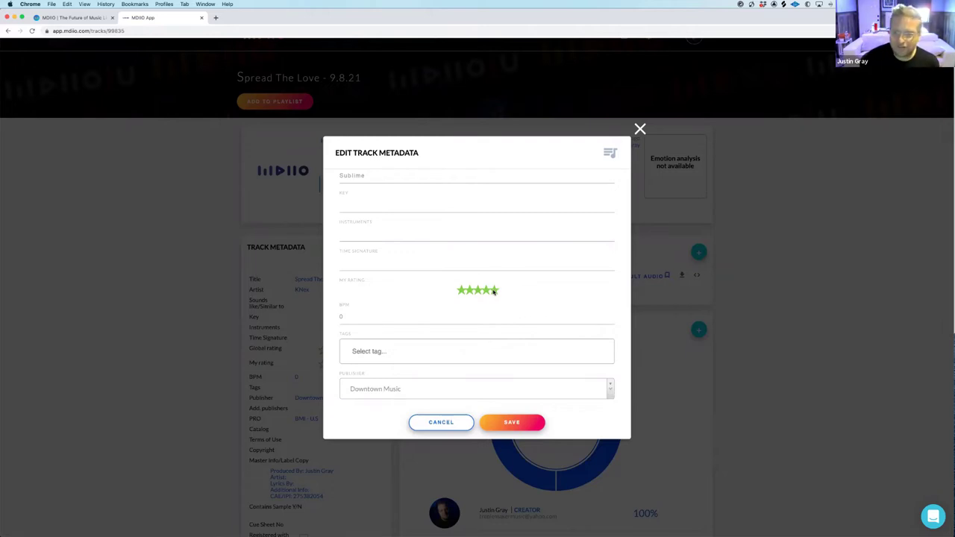
{"action": "scroll", "coordinate": [422, 279], "scroll_direction": "down", "scroll_amount": 2}
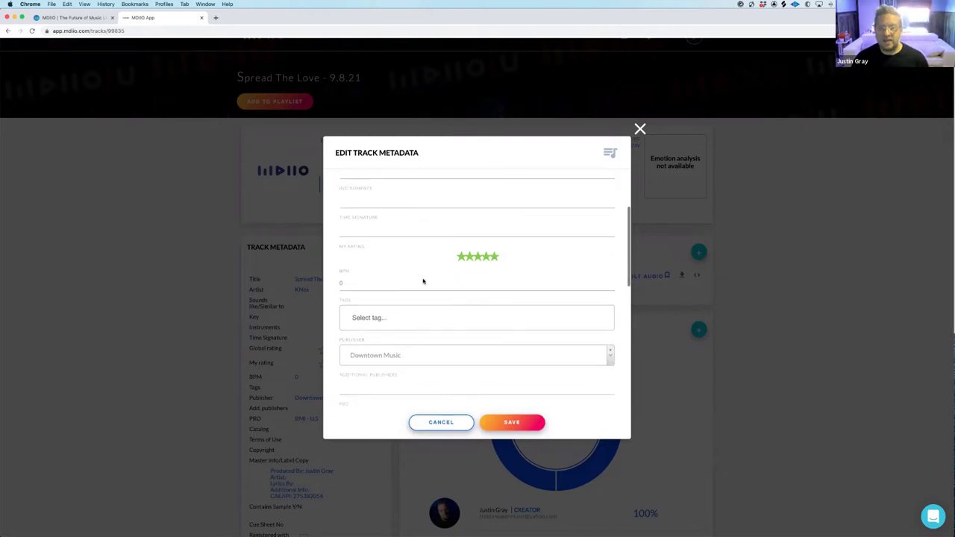
{"action": "left_click", "coordinate": [412, 264]}
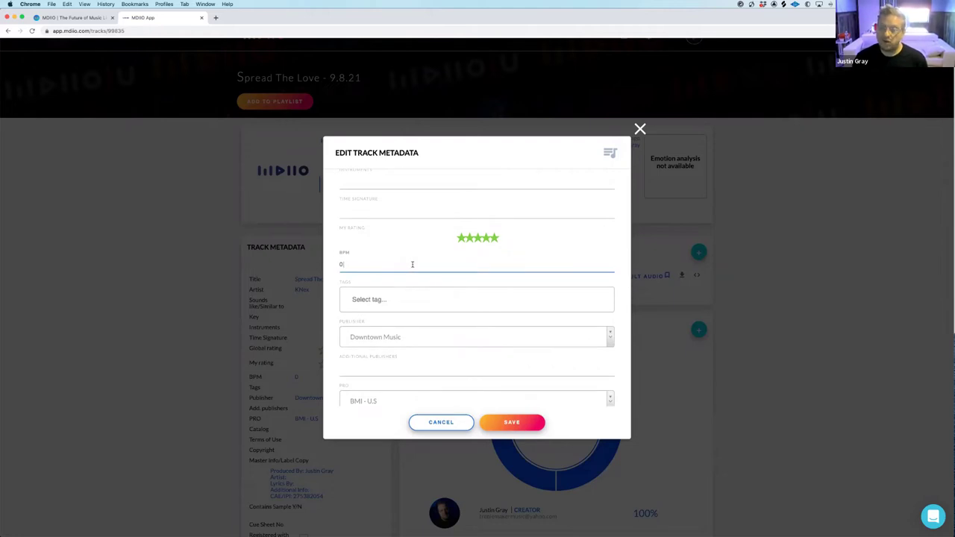
{"action": "scroll", "coordinate": [433, 271], "scroll_direction": "down", "scroll_amount": 2}
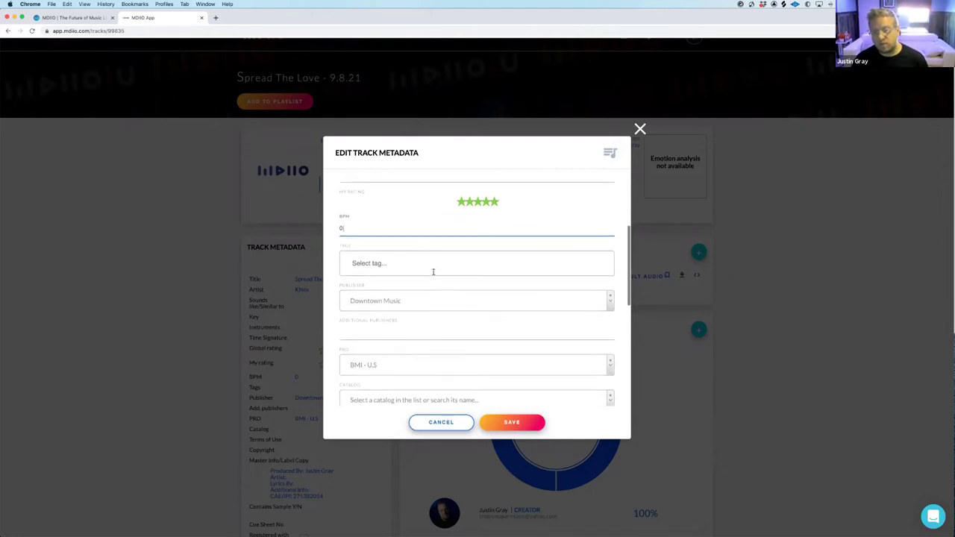
Add the tags Pop, Male, Mid Tempo, Acoustic and Fun by typing them
{"action": "left_click", "coordinate": [419, 255]}
{"action": "type", "text": "pop"}
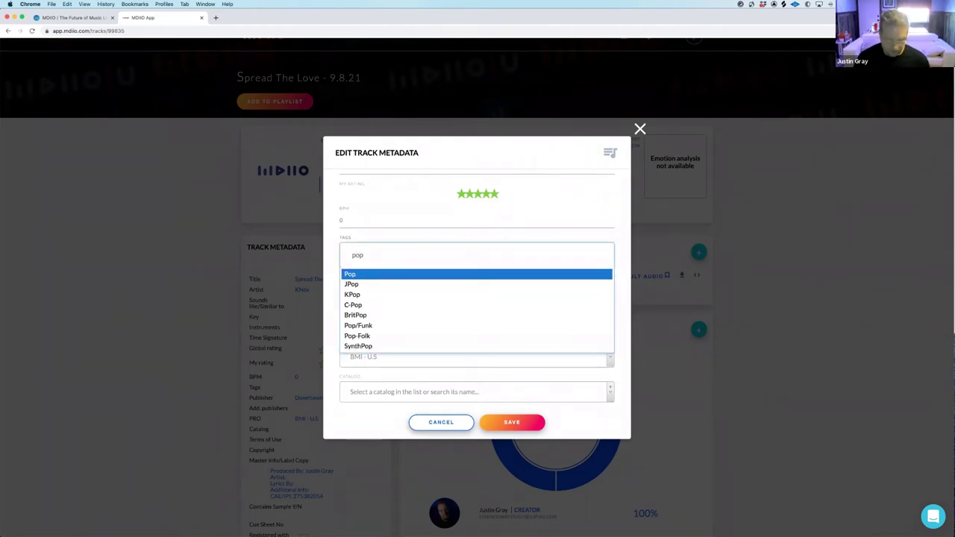
{"action": "key", "text": "Return"}
{"action": "type", "text": "male"}
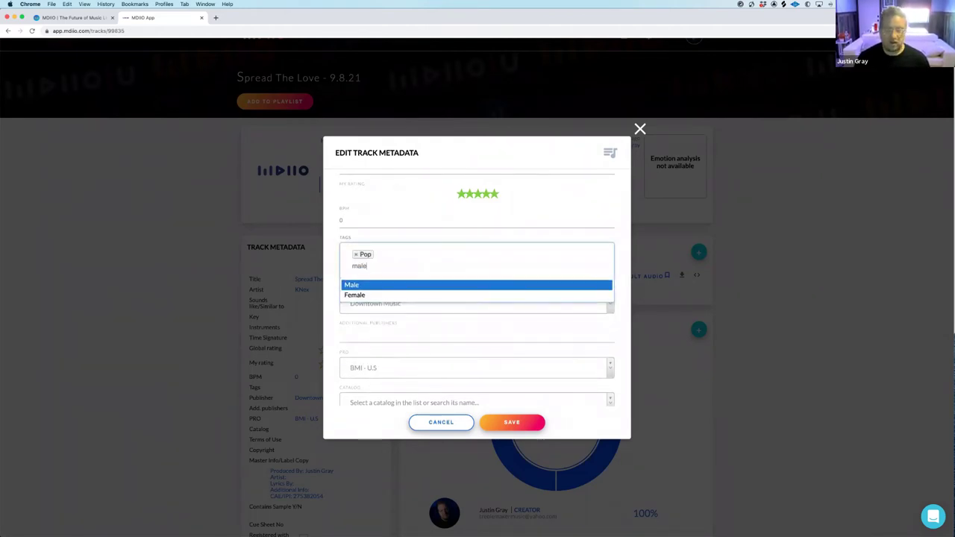
{"action": "key", "text": "Return"}
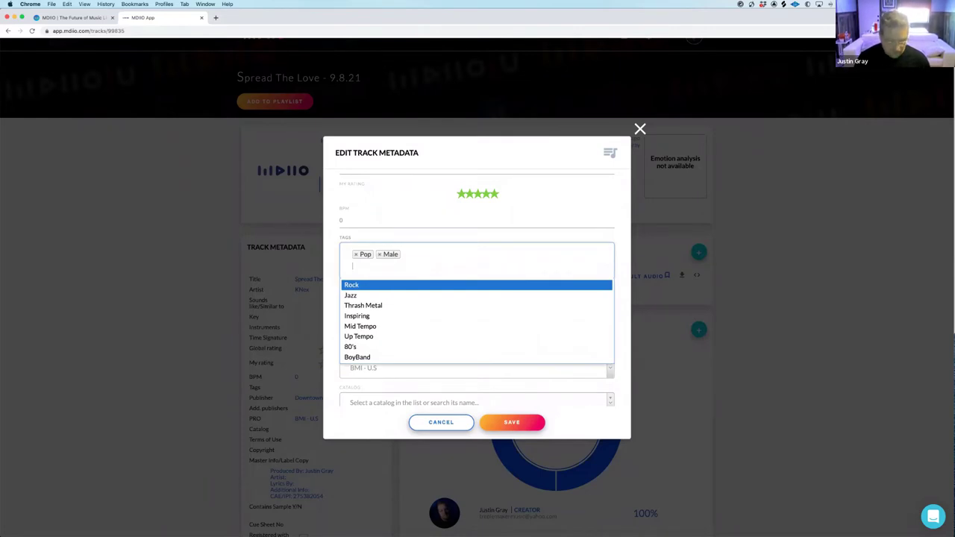
{"action": "type", "text": "mid"}
{"action": "key", "text": "Return"}
{"action": "type", "text": "acous"}
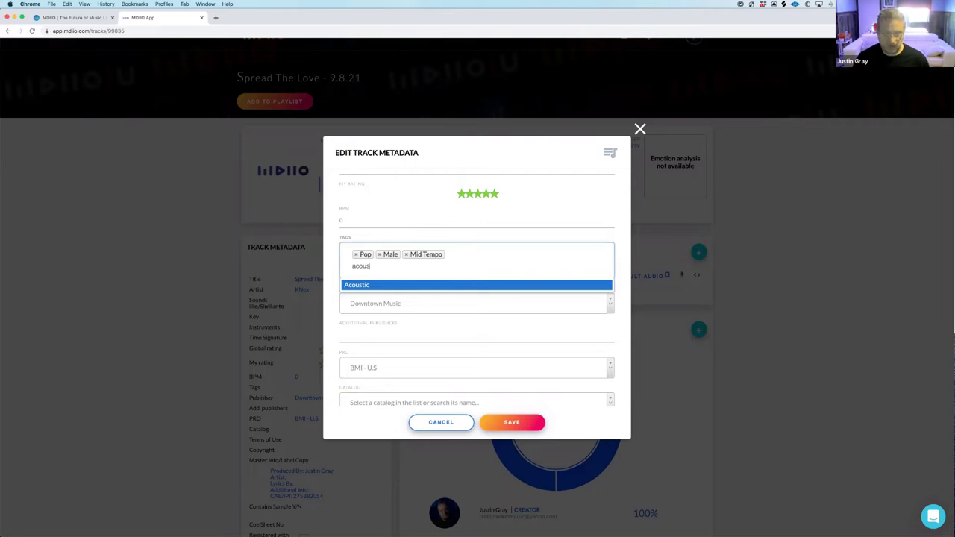
{"action": "key", "text": "Return"}
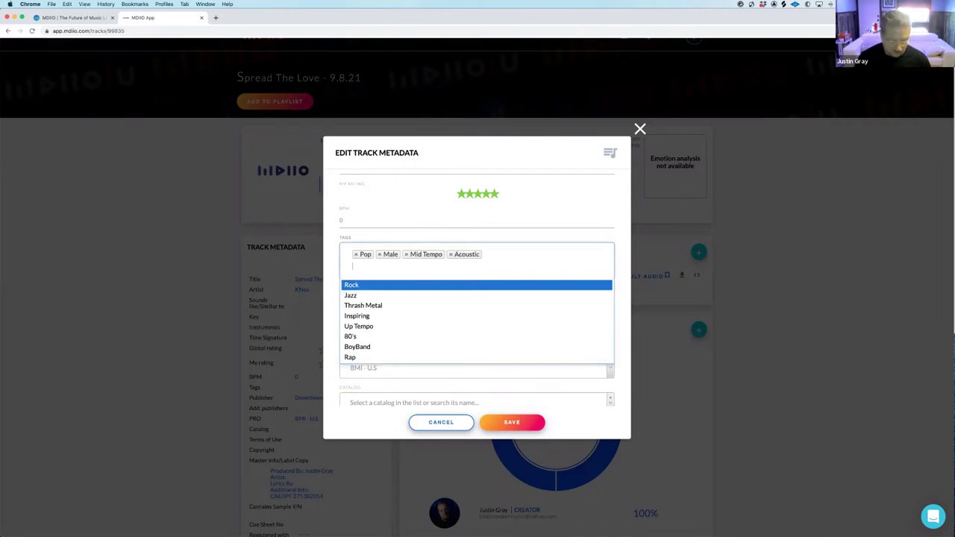
{"action": "type", "text": "fun"}
{"action": "key", "text": "Return"}
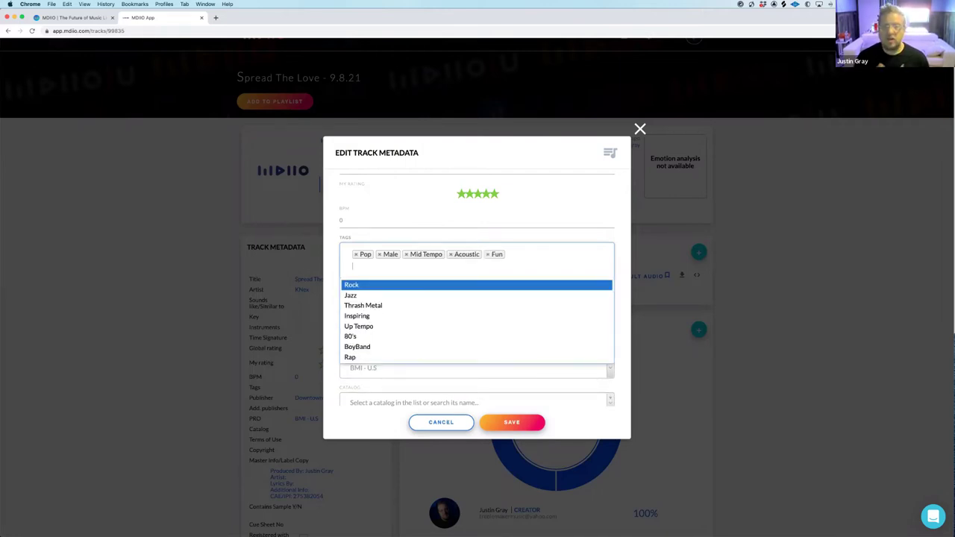
Add Retro, Organic and Warm from the tag list
{"action": "scroll", "coordinate": [460, 321], "scroll_direction": "down", "scroll_amount": 5}
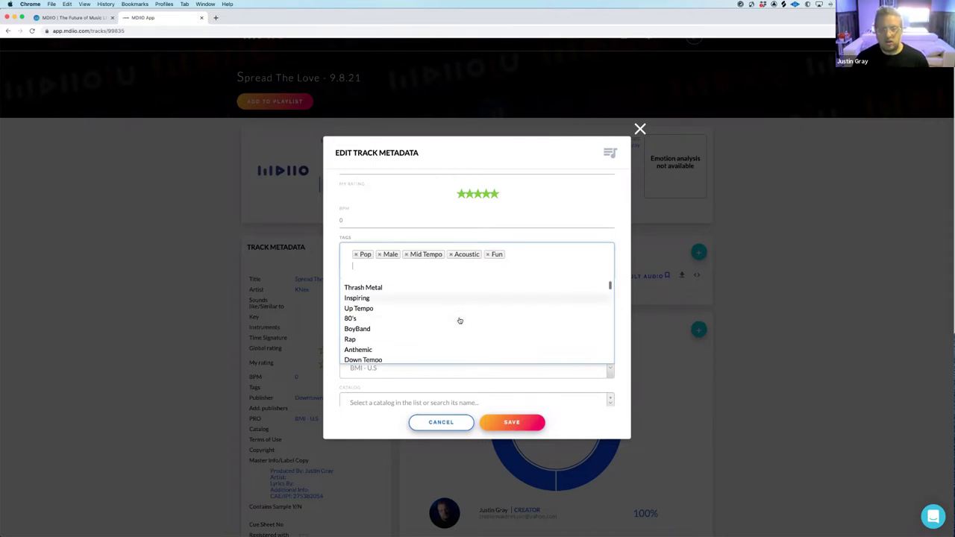
{"action": "scroll", "coordinate": [461, 321], "scroll_direction": "down", "scroll_amount": 3}
{"action": "scroll", "coordinate": [406, 301], "scroll_direction": "up", "scroll_amount": 3}
{"action": "left_click", "coordinate": [370, 300]}
{"action": "scroll", "coordinate": [427, 309], "scroll_direction": "down", "scroll_amount": 3}
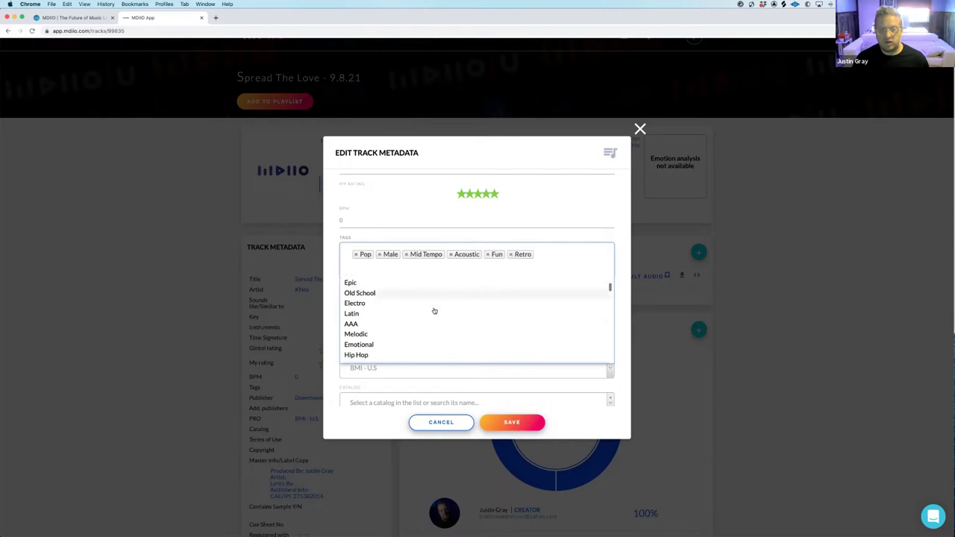
{"action": "scroll", "coordinate": [433, 311], "scroll_direction": "down", "scroll_amount": 4}
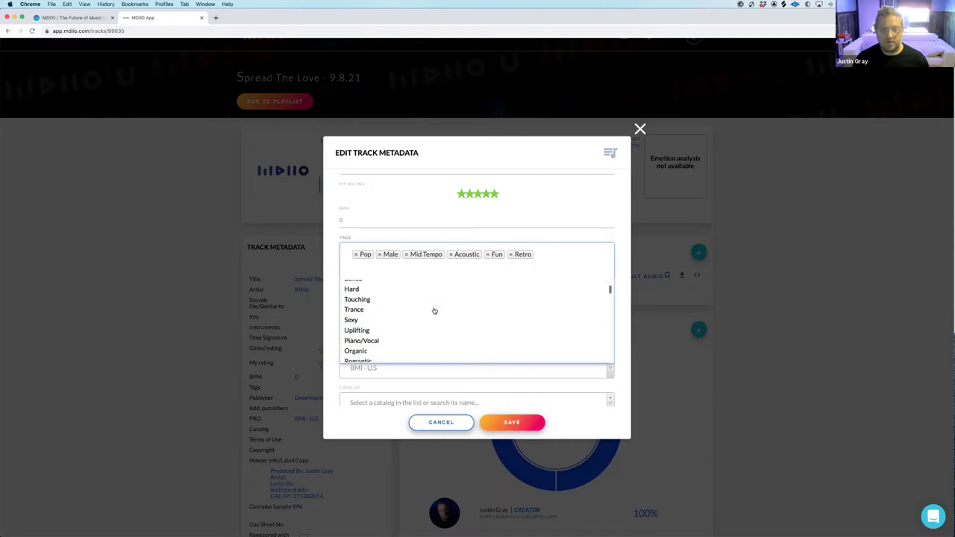
{"action": "scroll", "coordinate": [426, 310], "scroll_direction": "down", "scroll_amount": 1}
{"action": "left_click", "coordinate": [418, 307]}
{"action": "scroll", "coordinate": [419, 309], "scroll_direction": "down", "scroll_amount": 2}
{"action": "scroll", "coordinate": [420, 309], "scroll_direction": "down", "scroll_amount": 2}
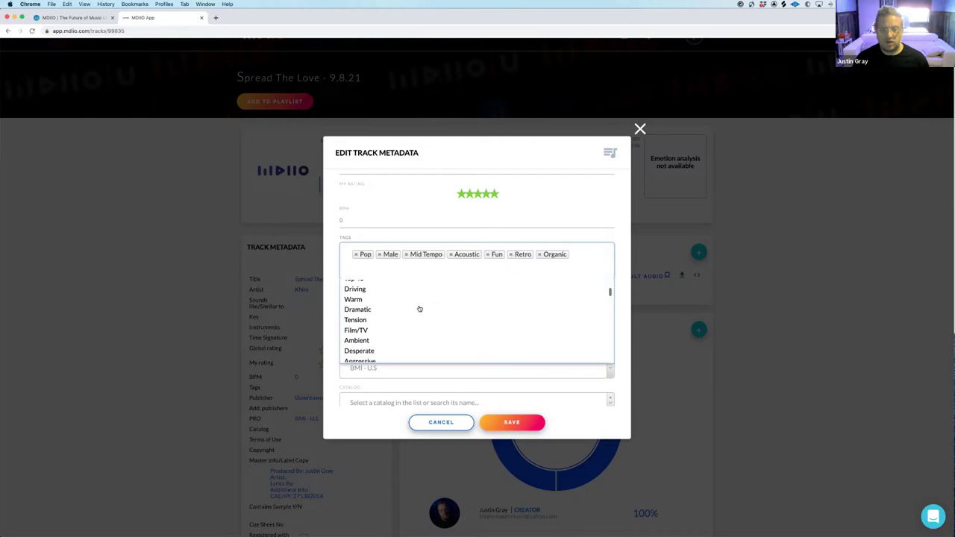
{"action": "left_click", "coordinate": [357, 301]}
{"action": "scroll", "coordinate": [410, 307], "scroll_direction": "down", "scroll_amount": 6}
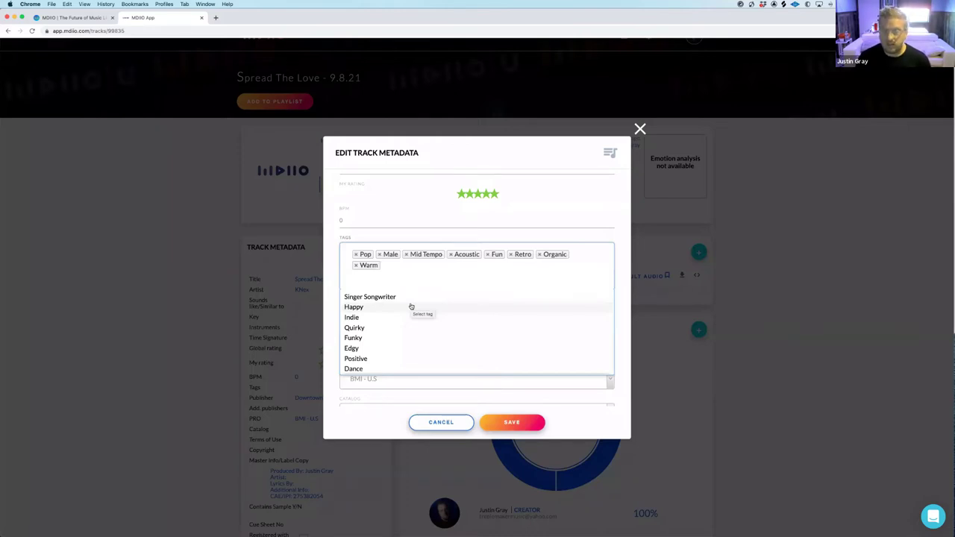
Add Funky, Positive, Heartfelt and Simple, then close the tag list
{"action": "left_click", "coordinate": [359, 338]}
{"action": "scroll", "coordinate": [396, 338], "scroll_direction": "down", "scroll_amount": 1}
{"action": "left_click", "coordinate": [392, 333]}
{"action": "scroll", "coordinate": [393, 337], "scroll_direction": "down", "scroll_amount": 2}
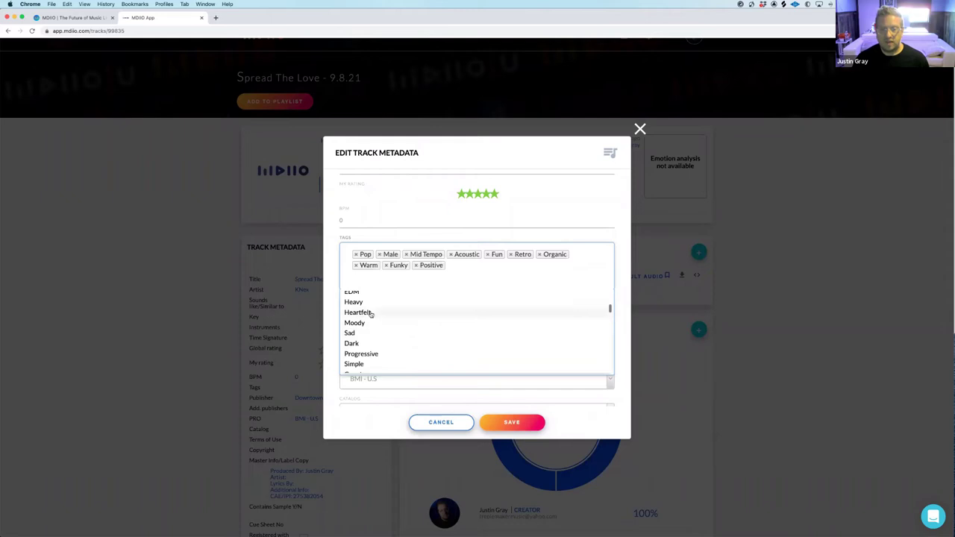
{"action": "left_click", "coordinate": [366, 311]}
{"action": "left_click", "coordinate": [389, 351]}
{"action": "scroll", "coordinate": [390, 351], "scroll_direction": "down", "scroll_amount": 1}
{"action": "scroll", "coordinate": [389, 349], "scroll_direction": "down", "scroll_amount": 3}
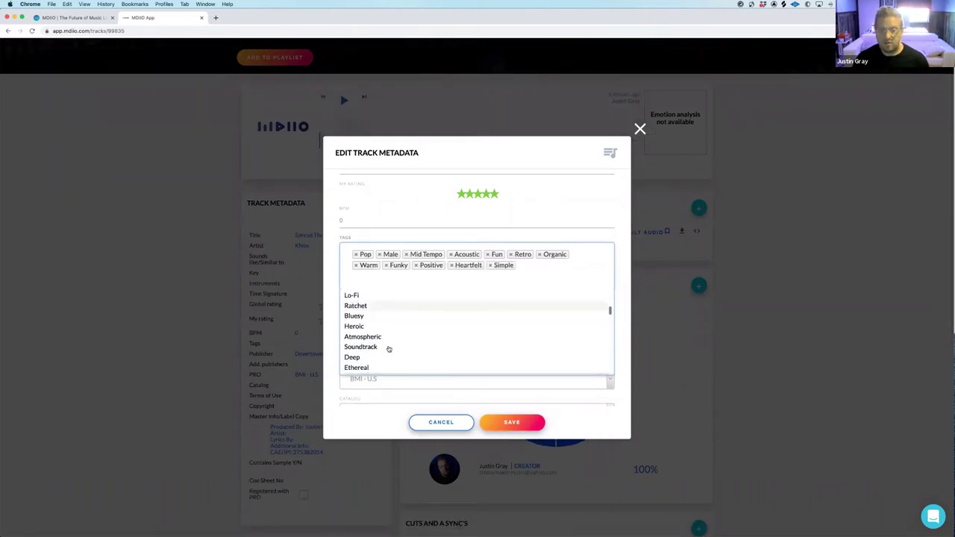
{"action": "scroll", "coordinate": [389, 349], "scroll_direction": "down", "scroll_amount": 4}
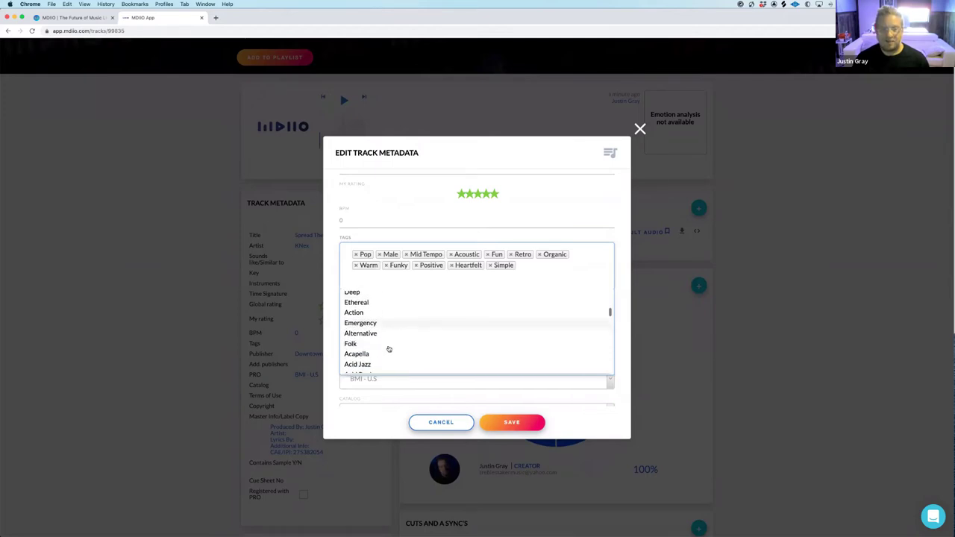
{"action": "scroll", "coordinate": [389, 349], "scroll_direction": "down", "scroll_amount": 4}
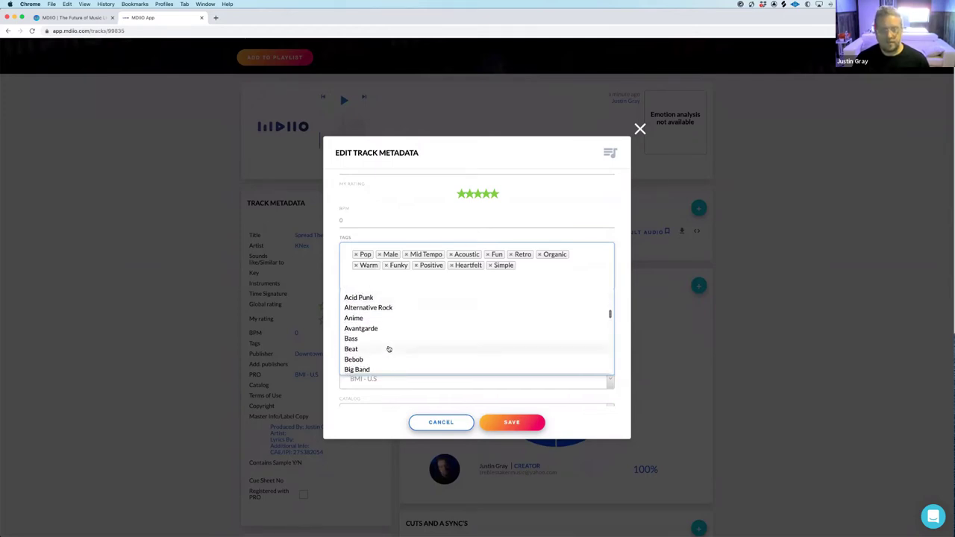
{"action": "left_click", "coordinate": [620, 322]}
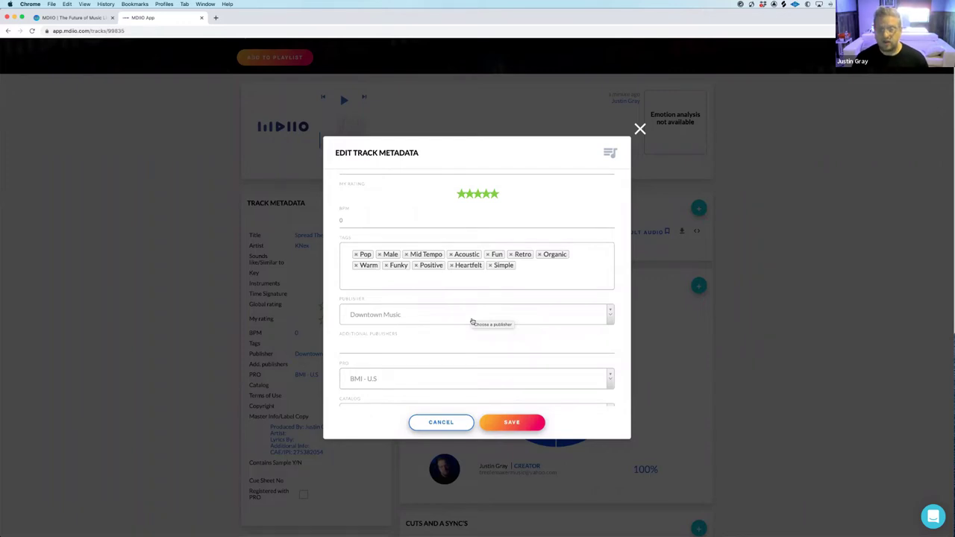
Set the track's Catalog dropdown to 72 Songs, then move into Terms of Use
{"action": "scroll", "coordinate": [475, 320], "scroll_direction": "down", "scroll_amount": 2}
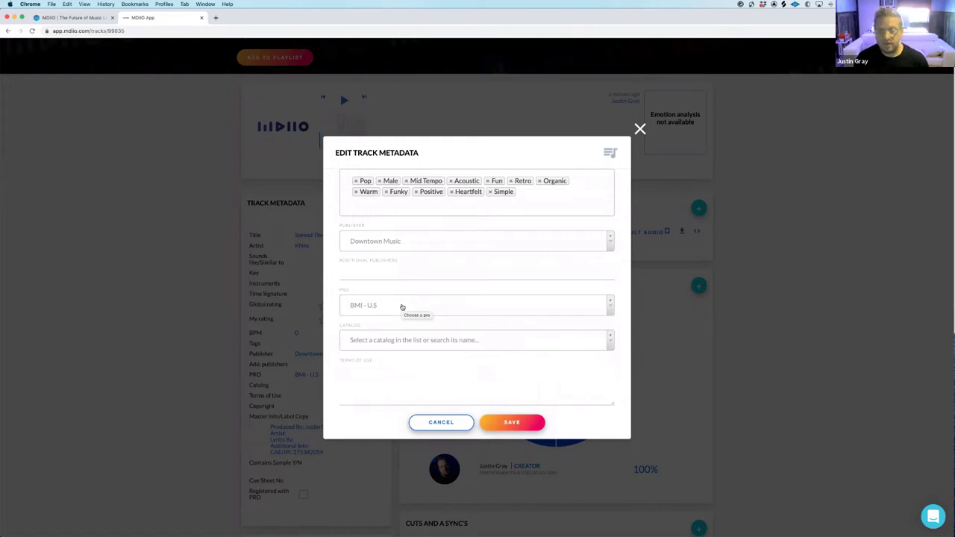
{"action": "scroll", "coordinate": [418, 311], "scroll_direction": "down", "scroll_amount": 1}
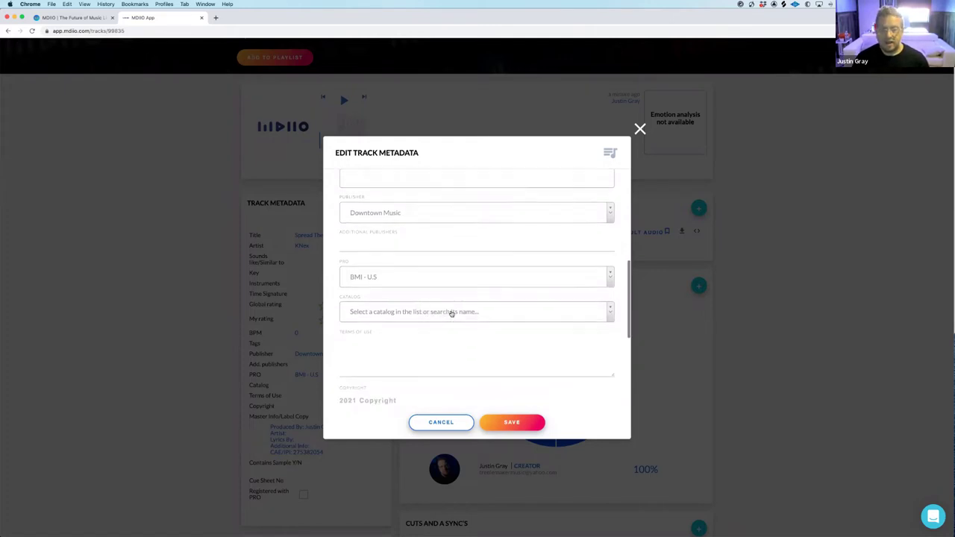
{"action": "left_click", "coordinate": [451, 312]}
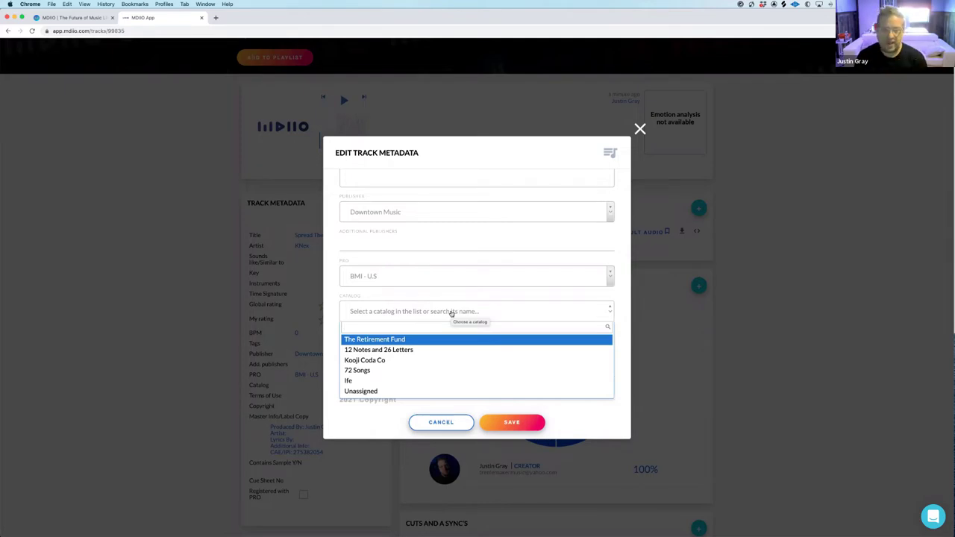
{"action": "left_click", "coordinate": [357, 369]}
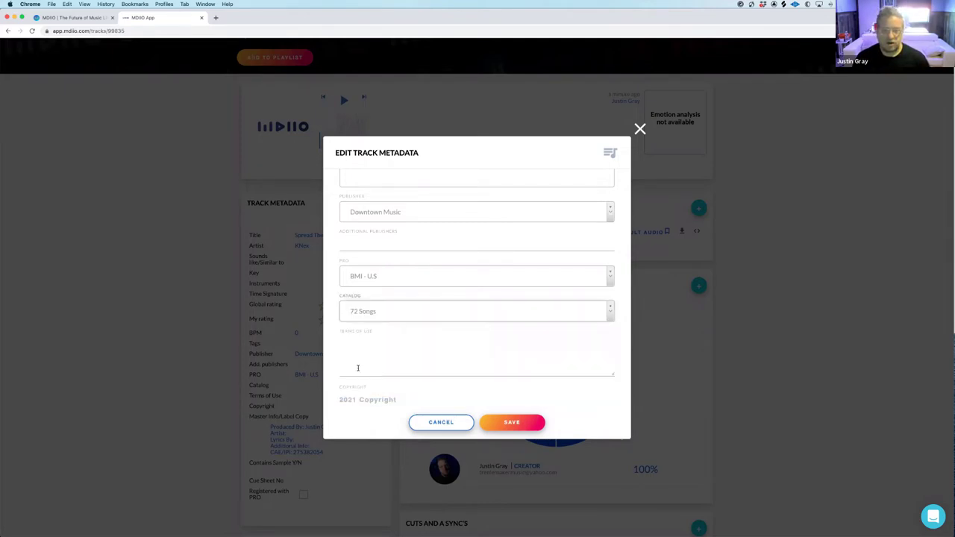
{"action": "scroll", "coordinate": [389, 353], "scroll_direction": "down", "scroll_amount": 2}
{"action": "left_click", "coordinate": [394, 297]}
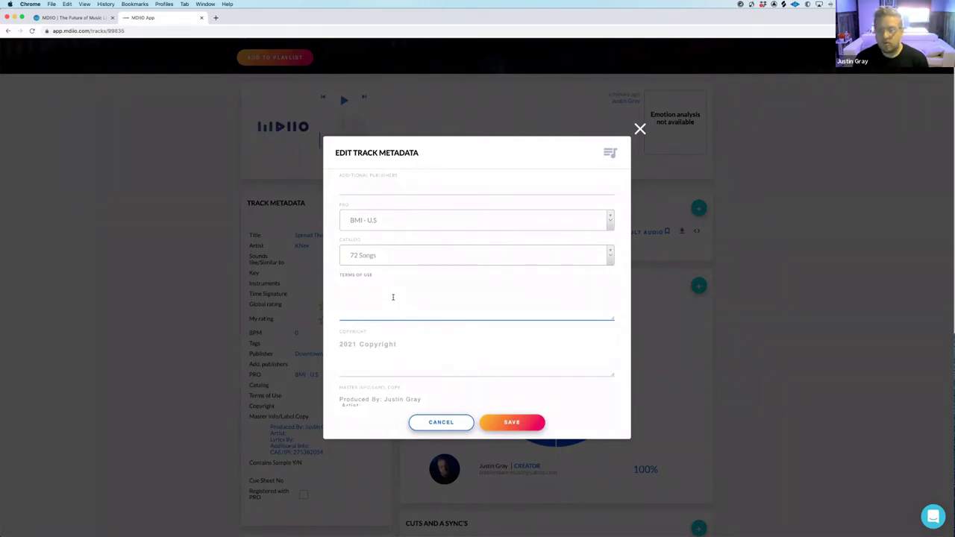
Add the artist name after 'Artist:' in the master info label copy
{"action": "scroll", "coordinate": [400, 298], "scroll_direction": "down", "scroll_amount": 1}
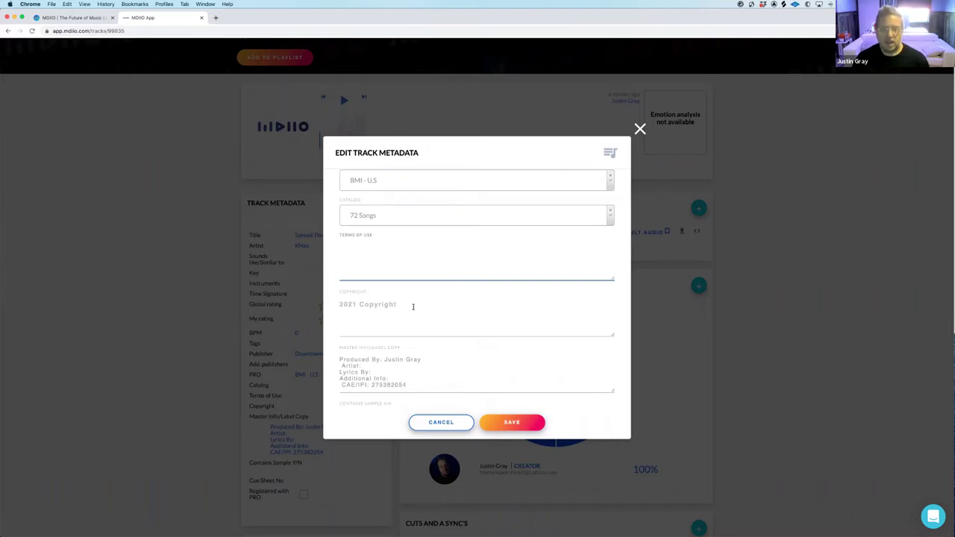
{"action": "scroll", "coordinate": [414, 305], "scroll_direction": "down", "scroll_amount": 2}
{"action": "left_click", "coordinate": [343, 306]}
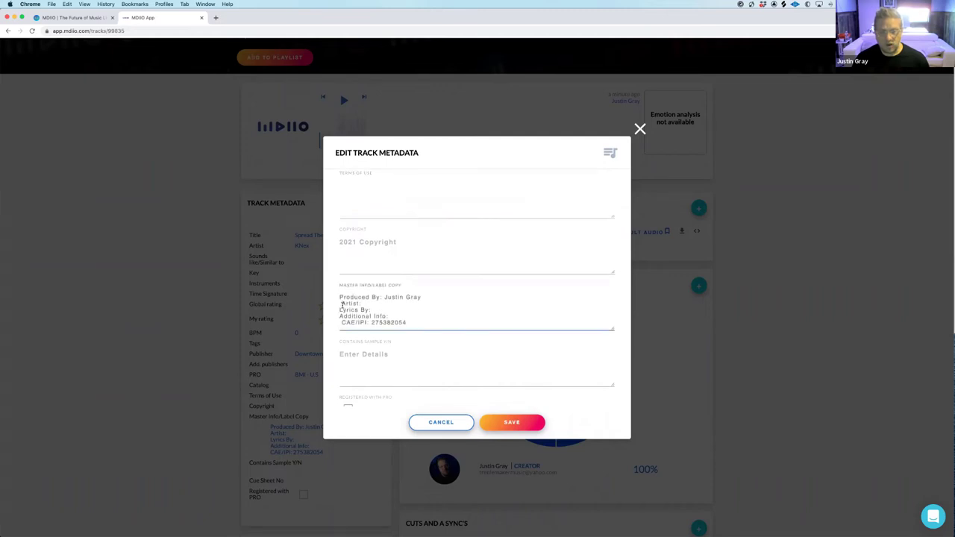
{"action": "key", "text": "BackSpace"}
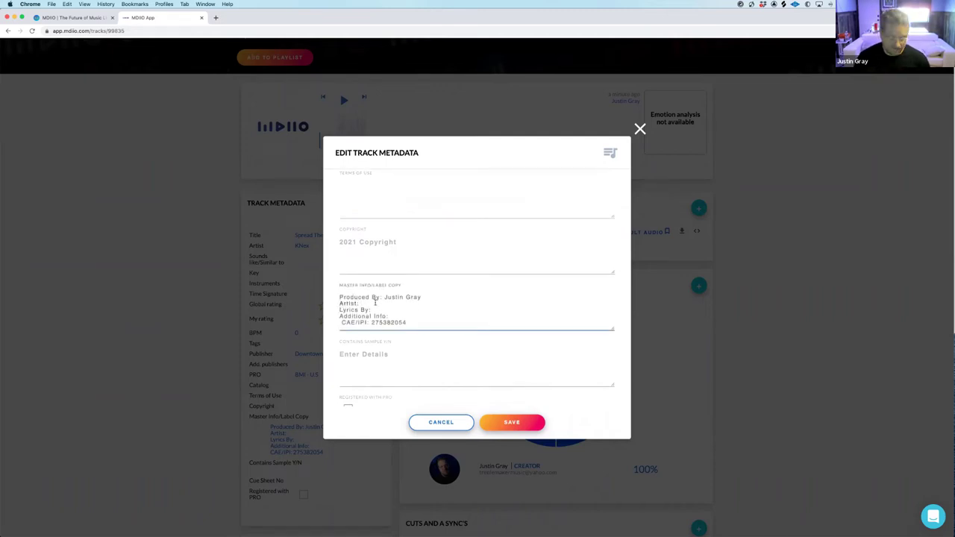
{"action": "type", "text": "Knex"}
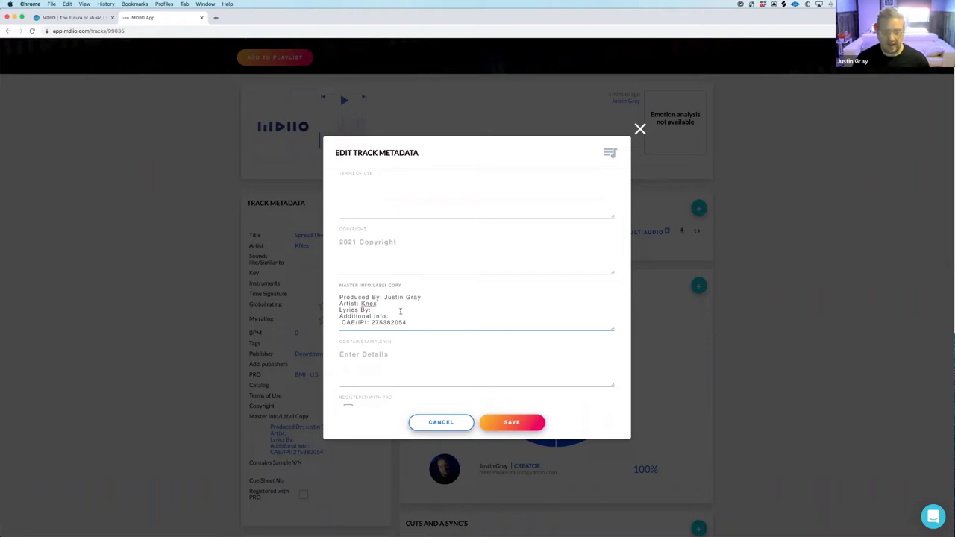
{"action": "scroll", "coordinate": [402, 312], "scroll_direction": "down", "scroll_amount": 1}
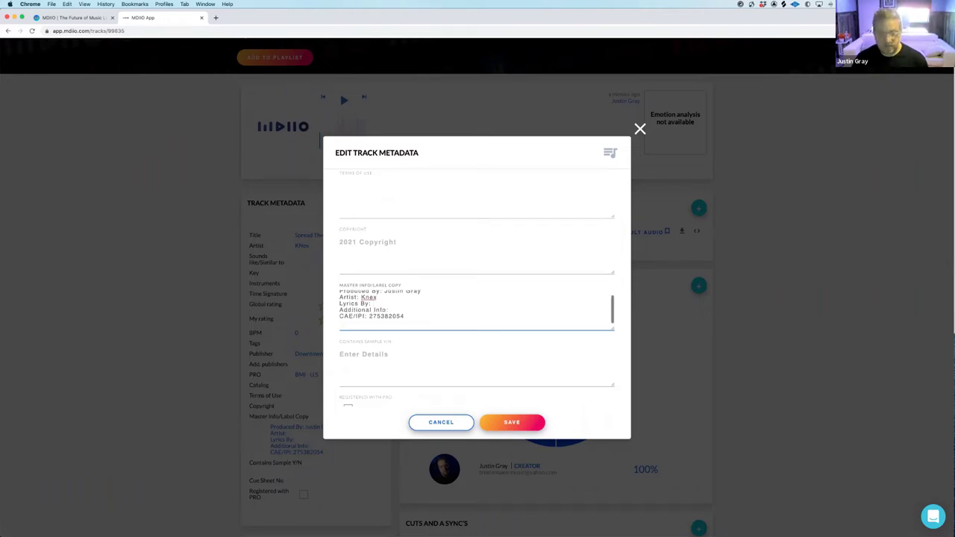
{"action": "left_click_drag", "start_coordinate": [405, 317], "coordinate": [338, 316]}
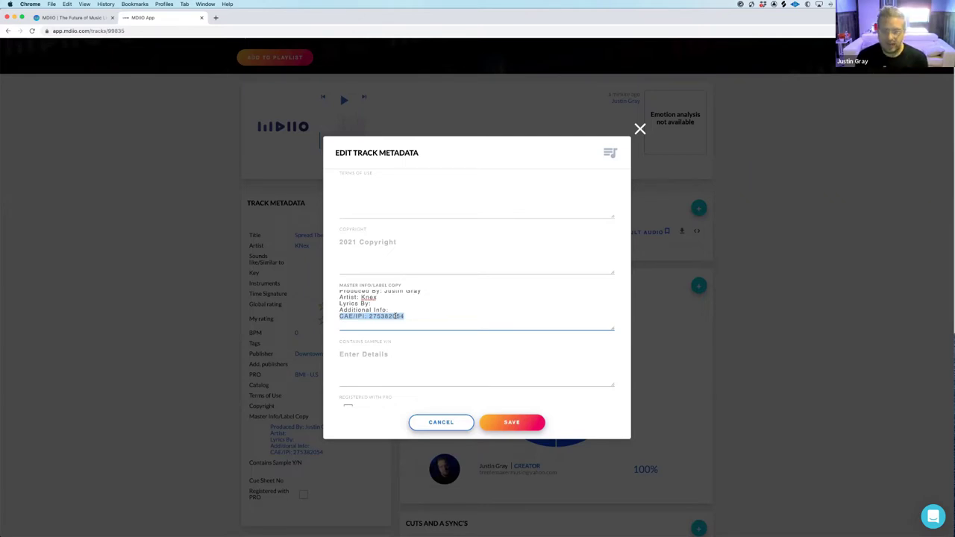
{"action": "left_click", "coordinate": [404, 316]}
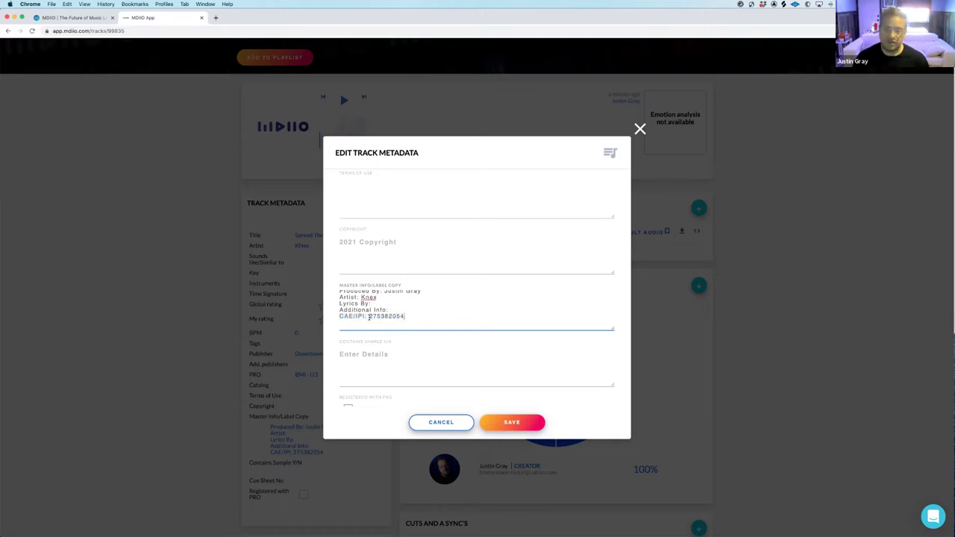
{"action": "left_click_drag", "start_coordinate": [368, 316], "coordinate": [404, 316]}
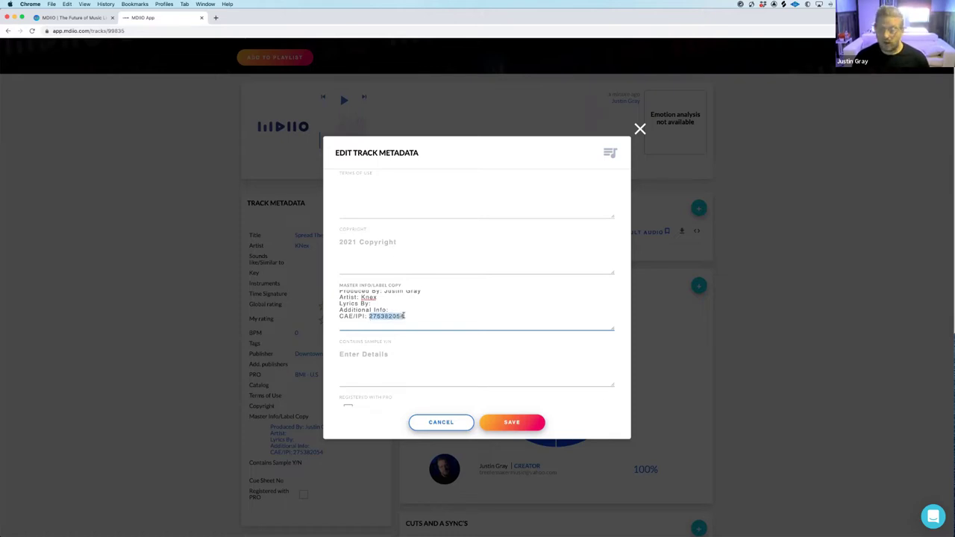
{"action": "left_click", "coordinate": [367, 317]}
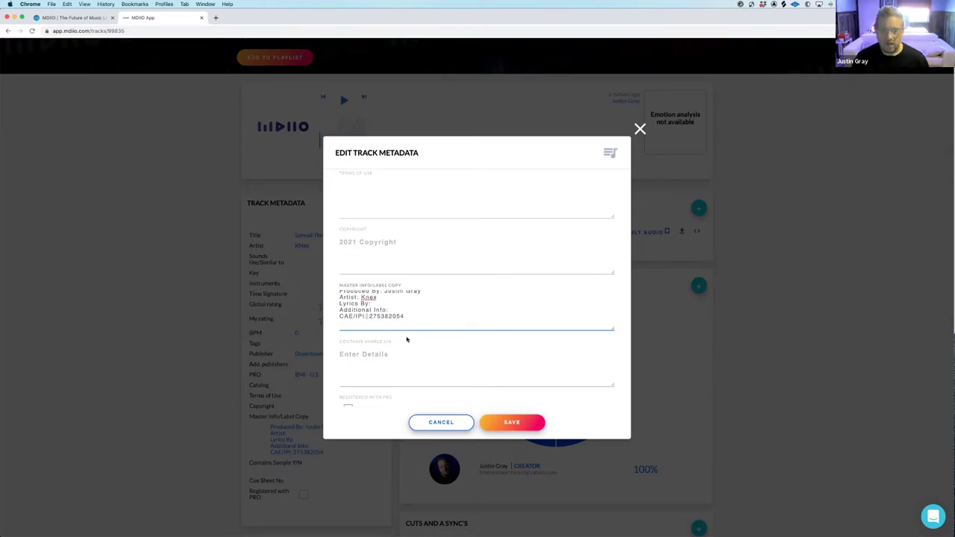
Set Contains Sample to 'No', tick Registered with PRO, and save the metadata
{"action": "left_click", "coordinate": [389, 355]}
{"action": "type", "text": "No"}
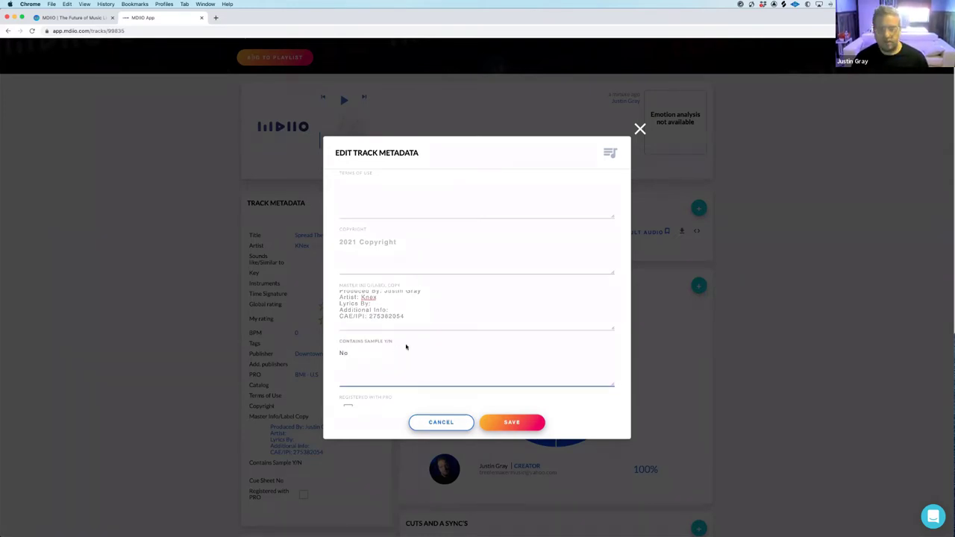
{"action": "scroll", "coordinate": [406, 347], "scroll_direction": "down", "scroll_amount": 2}
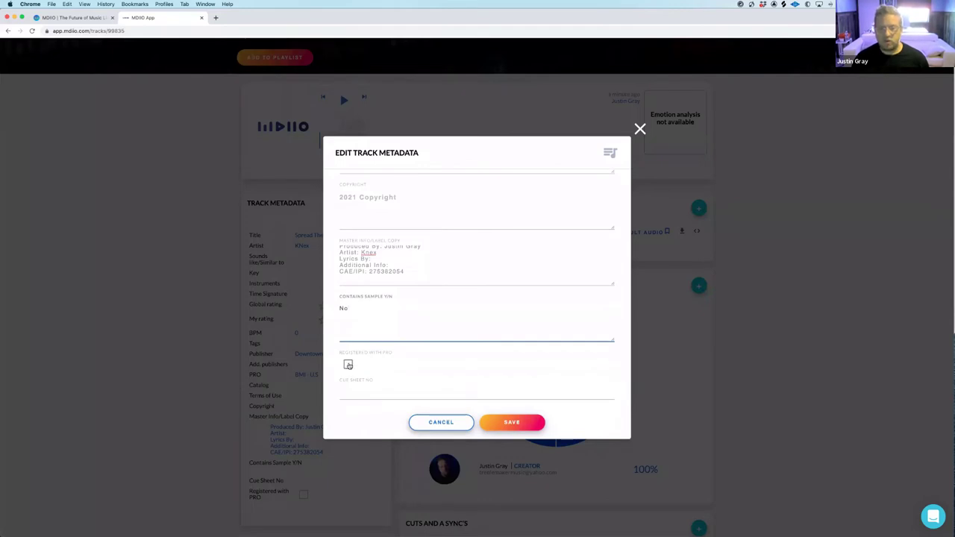
{"action": "left_click", "coordinate": [349, 365]}
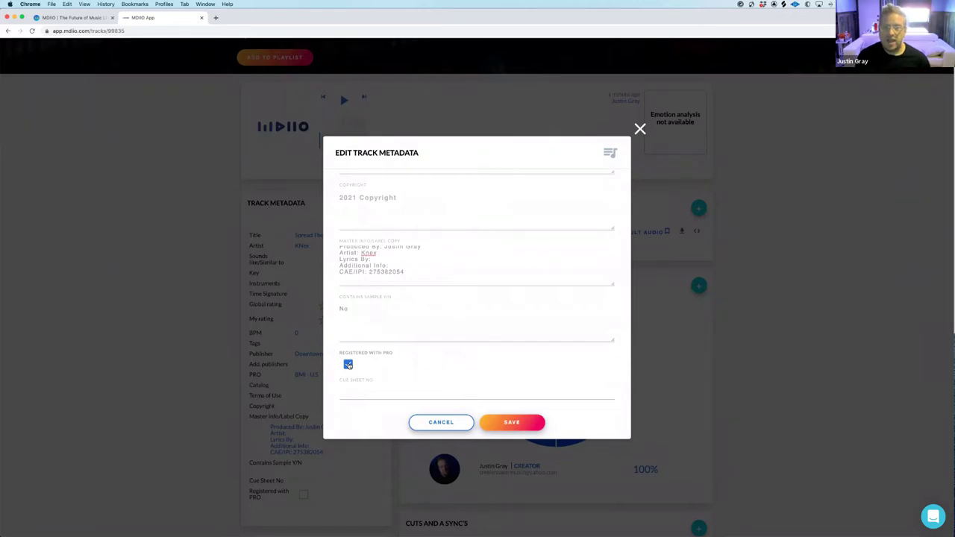
{"action": "left_click", "coordinate": [522, 424]}
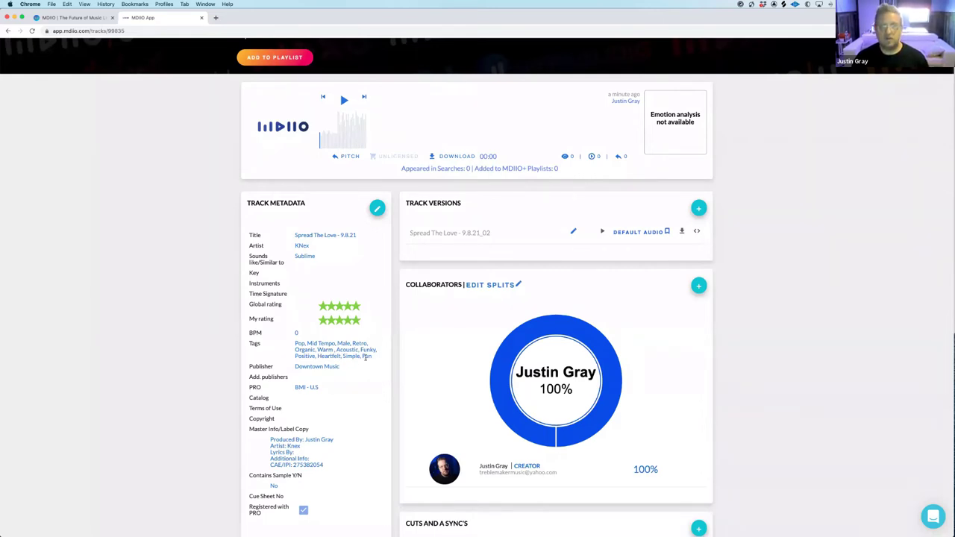
{"action": "scroll", "coordinate": [365, 357], "scroll_direction": "up", "scroll_amount": 2}
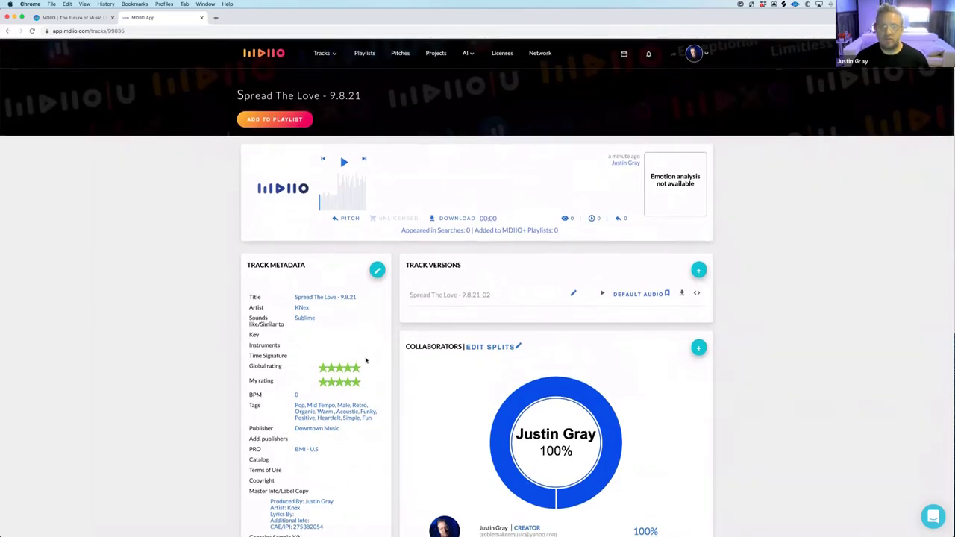
Search for the first collaborator by surname and add the top result to the track
{"action": "scroll", "coordinate": [452, 349], "scroll_direction": "down", "scroll_amount": 3}
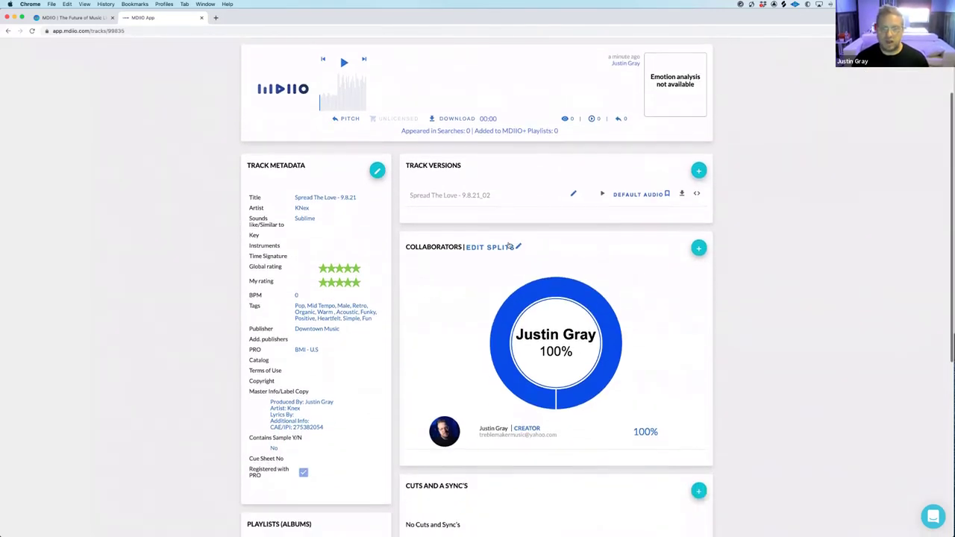
{"action": "left_click", "coordinate": [700, 250]}
{"action": "left_click", "coordinate": [434, 206]}
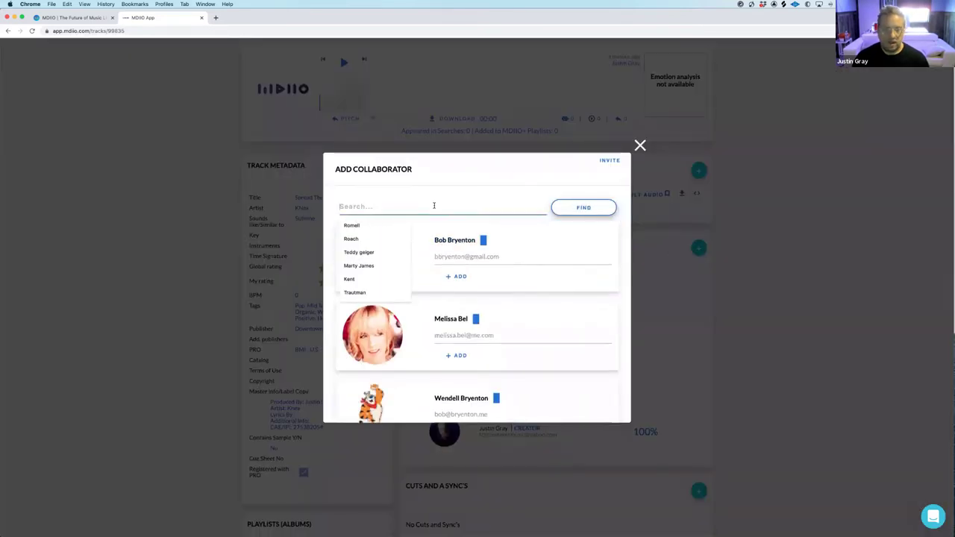
{"action": "type", "text": "Mullins"}
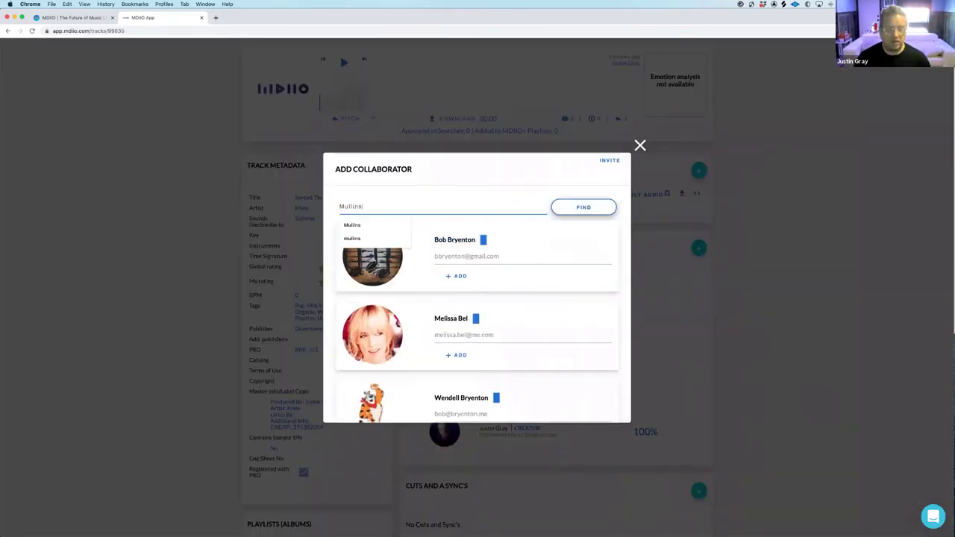
{"action": "left_click", "coordinate": [373, 225]}
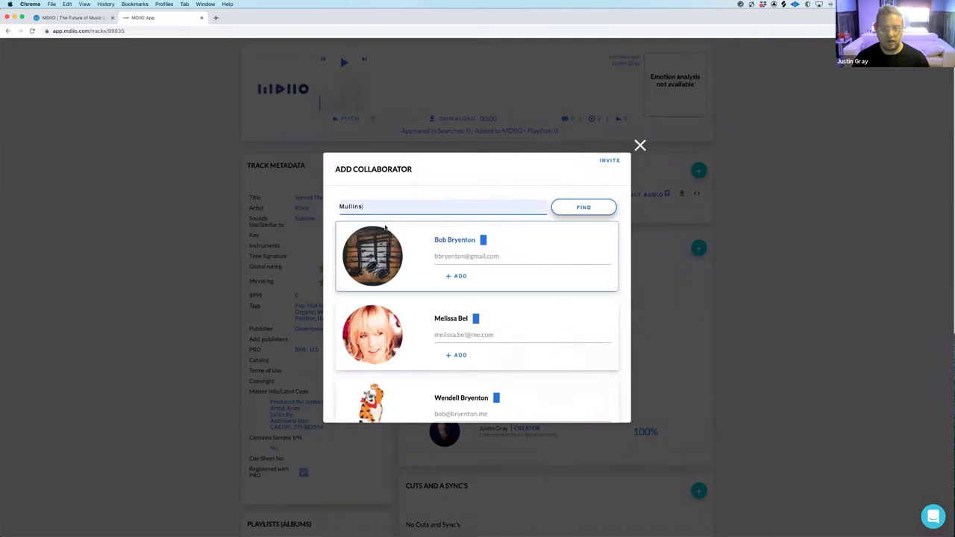
{"action": "left_click", "coordinate": [565, 207]}
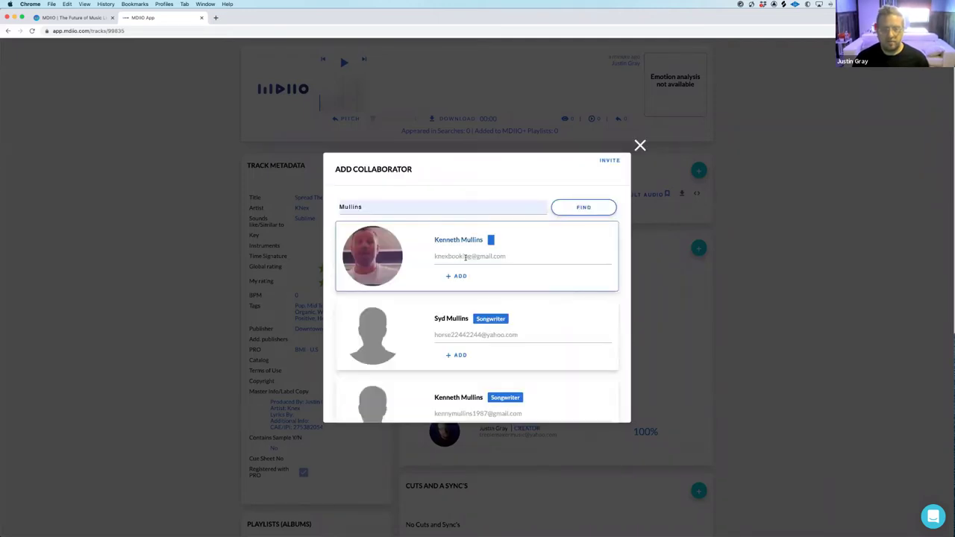
{"action": "left_click", "coordinate": [458, 276]}
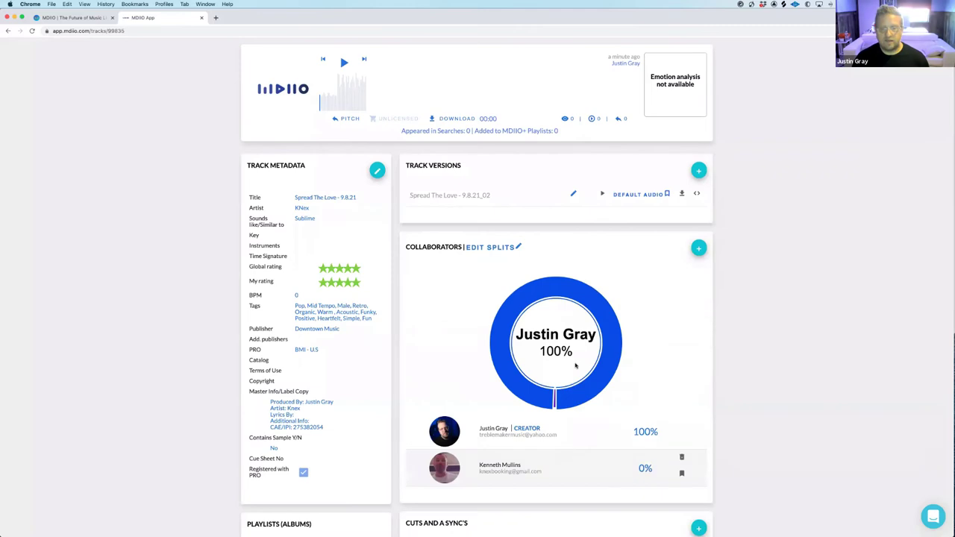
Search for a second collaborator by name and add the first match
{"action": "left_click", "coordinate": [700, 248]}
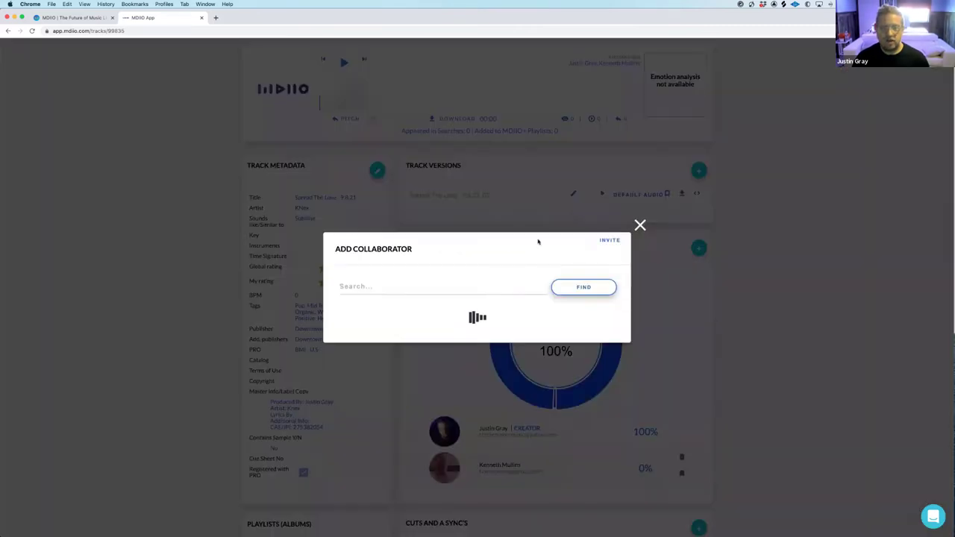
{"action": "left_click", "coordinate": [404, 205]}
{"action": "type", "text": "Kiki"}
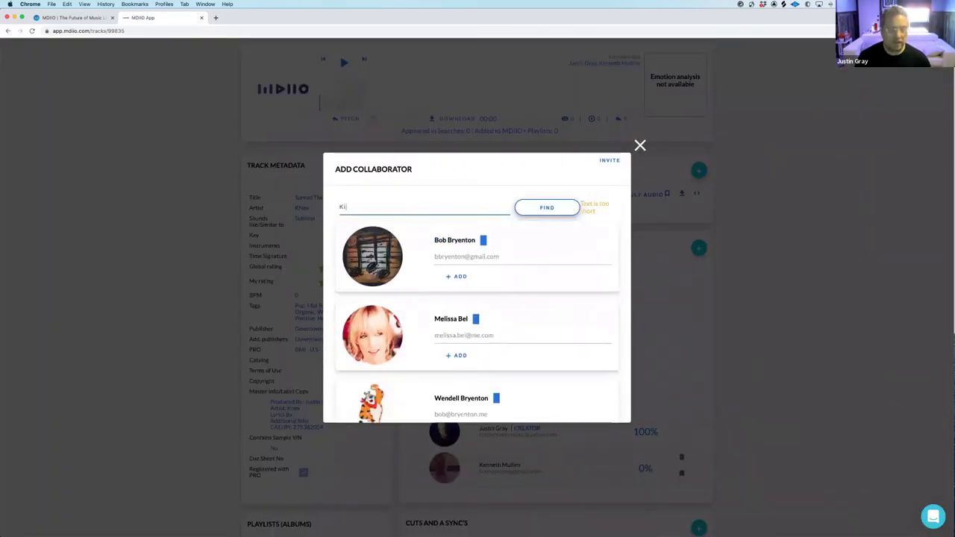
{"action": "left_click", "coordinate": [572, 213]}
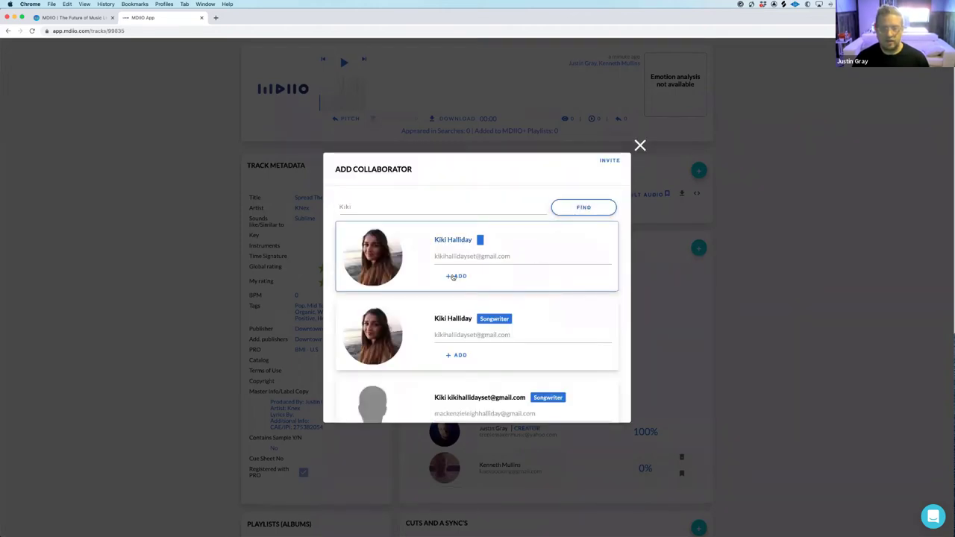
{"action": "left_click", "coordinate": [453, 277]}
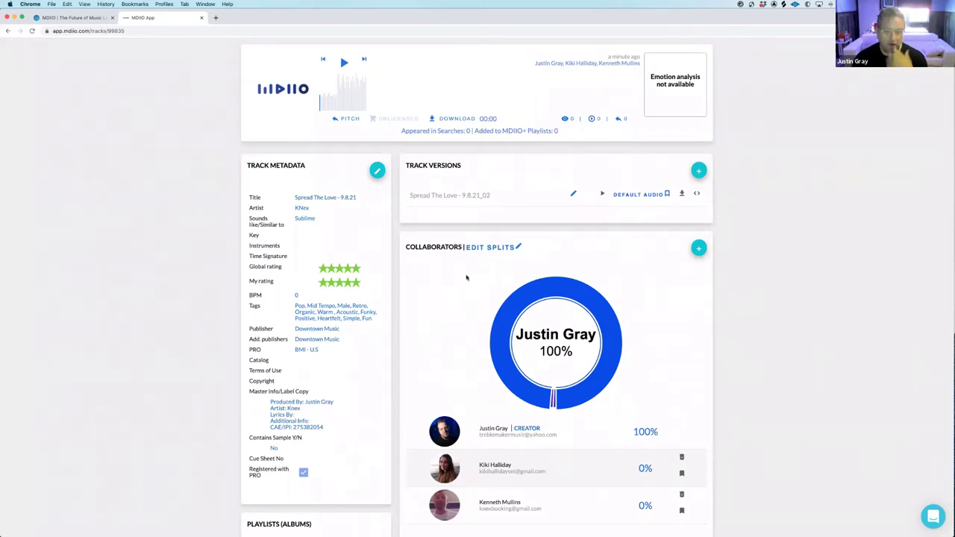
{"action": "scroll", "coordinate": [485, 279], "scroll_direction": "down", "scroll_amount": 2}
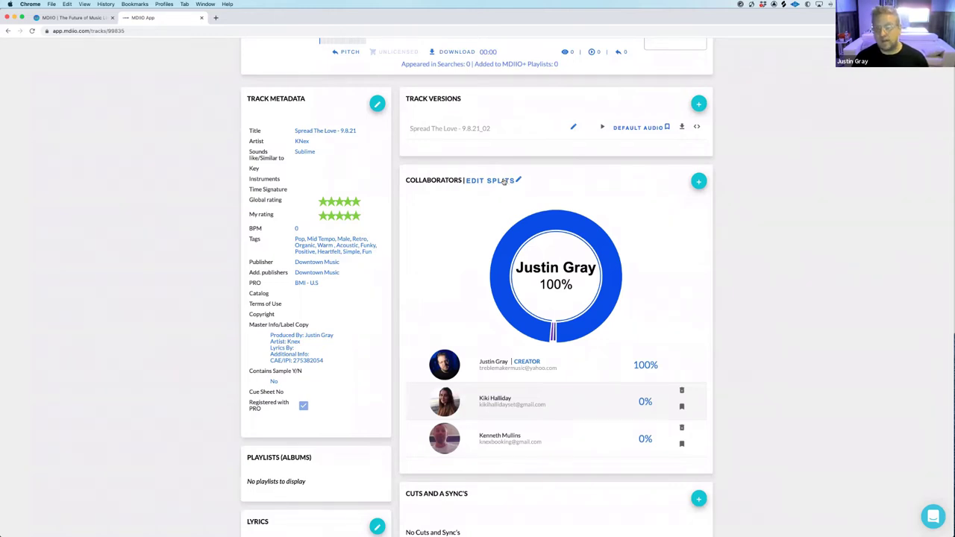
Set the three collaborator splits to 33.33%, 33.33% and 33.34% and save them
{"action": "left_click", "coordinate": [504, 181]}
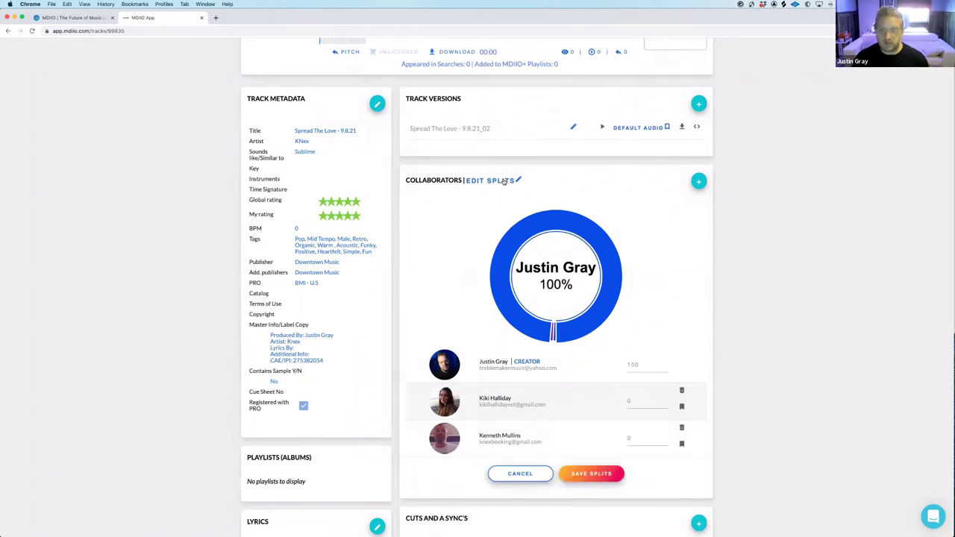
{"action": "left_click", "coordinate": [640, 365]}
{"action": "double_click", "coordinate": [640, 364]}
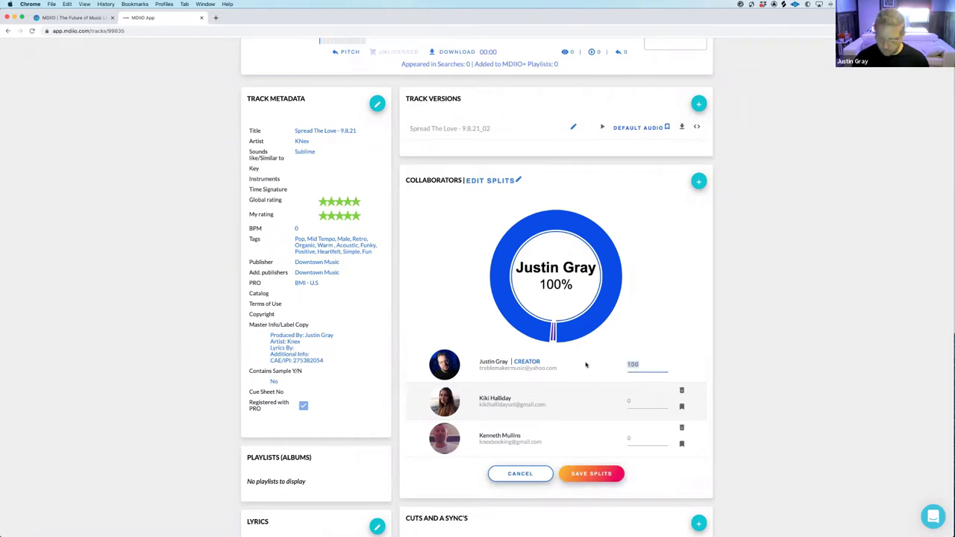
{"action": "type", "text": "33.33"}
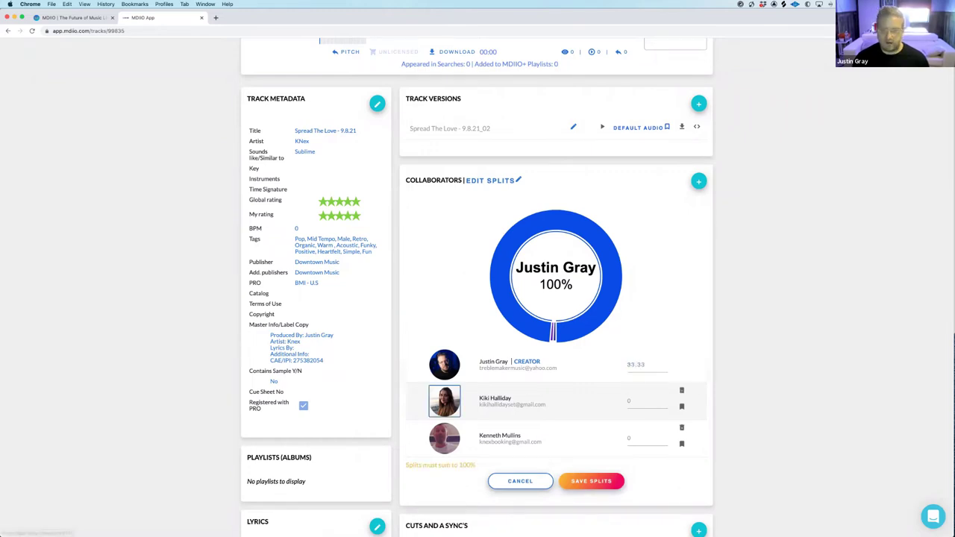
{"action": "key", "text": "Tab"}
{"action": "type", "text": "33.33"}
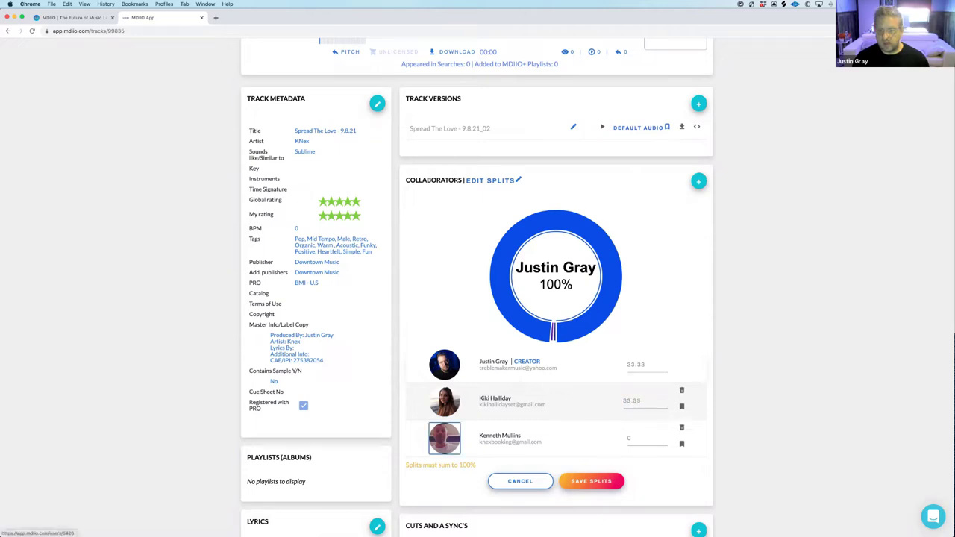
{"action": "key", "text": "Tab"}
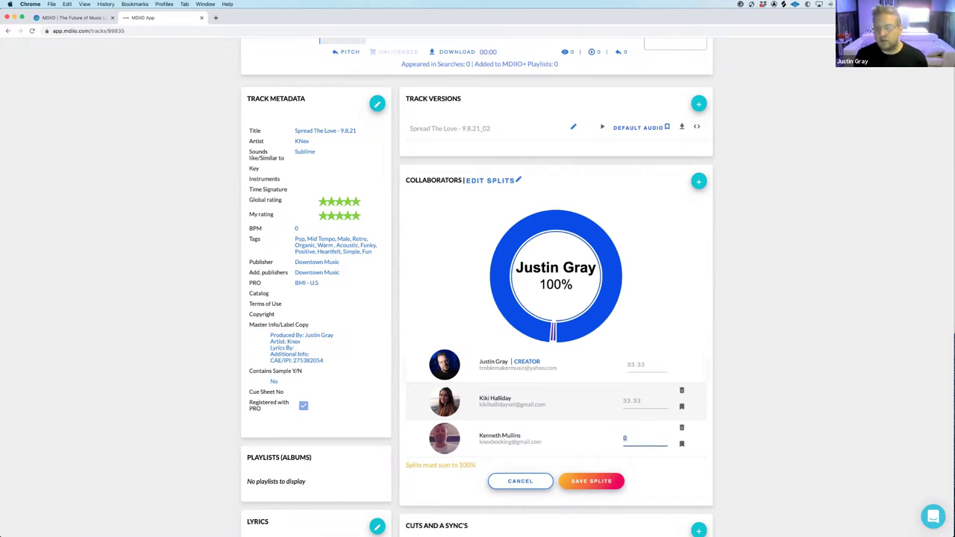
{"action": "type", "text": "33.34"}
{"action": "left_click", "coordinate": [583, 474]}
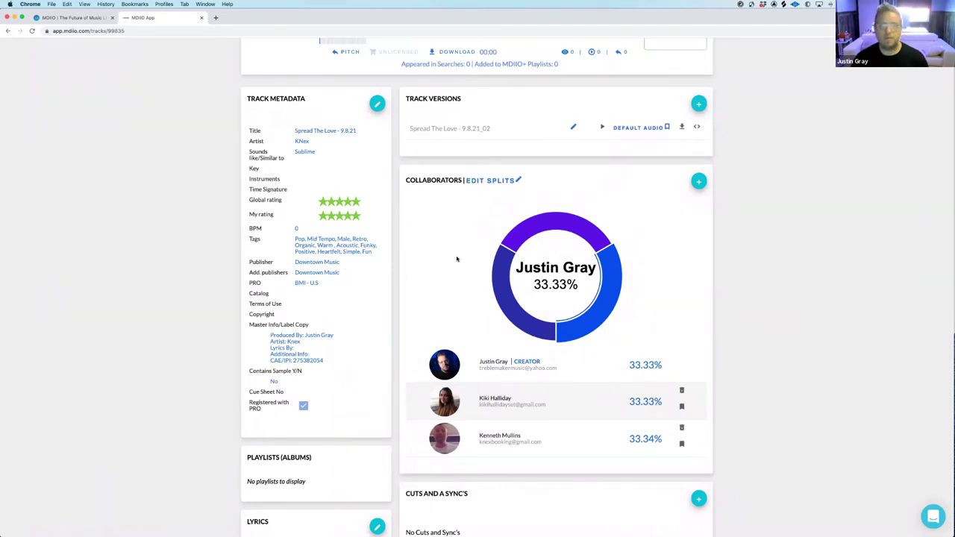
{"action": "scroll", "coordinate": [457, 258], "scroll_direction": "up", "scroll_amount": 5}
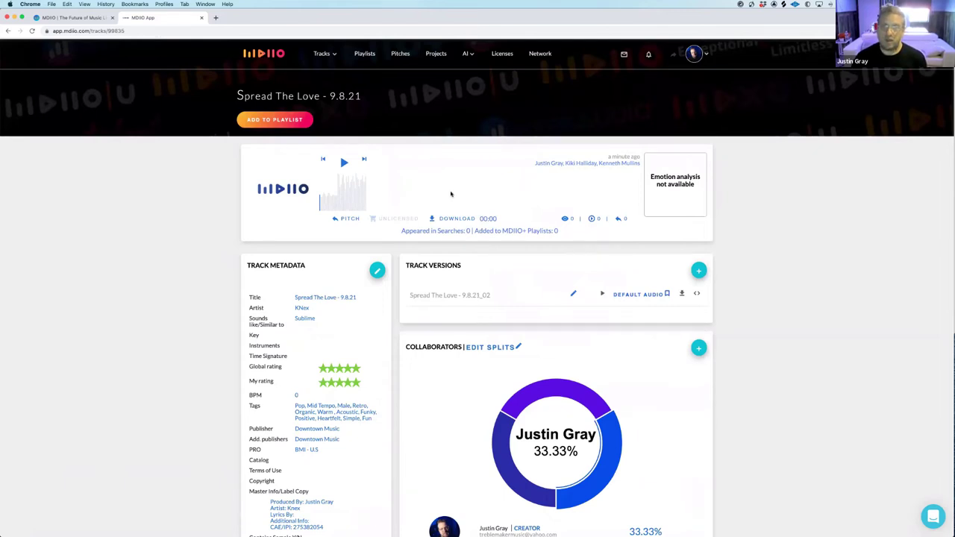
{"action": "left_click", "coordinate": [325, 56]}
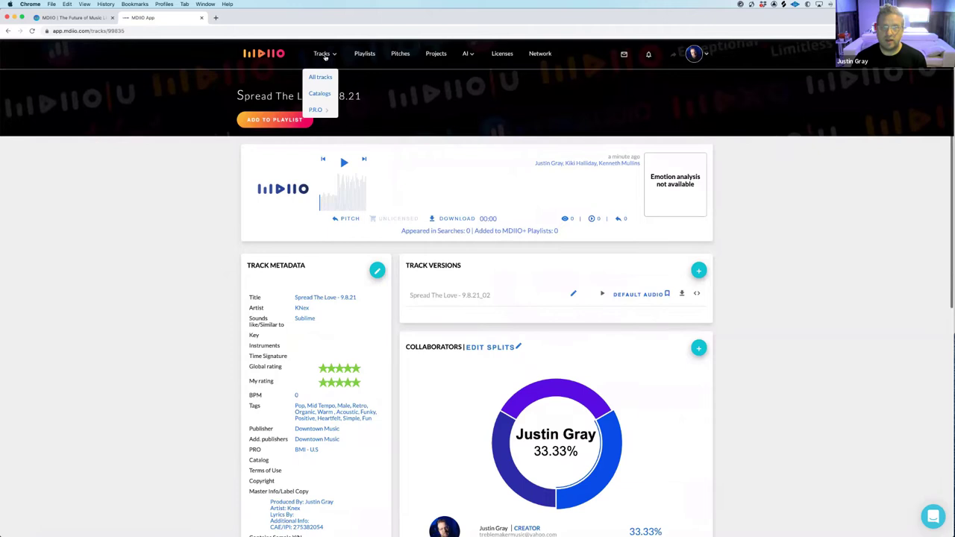
{"action": "left_click", "coordinate": [324, 111]}
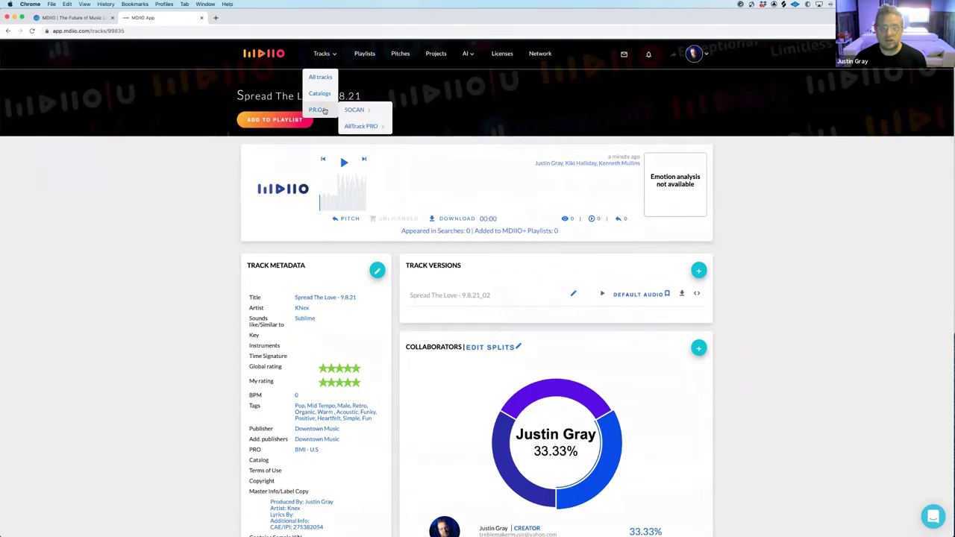
{"action": "left_click", "coordinate": [360, 110]}
{"action": "left_click", "coordinate": [403, 111]}
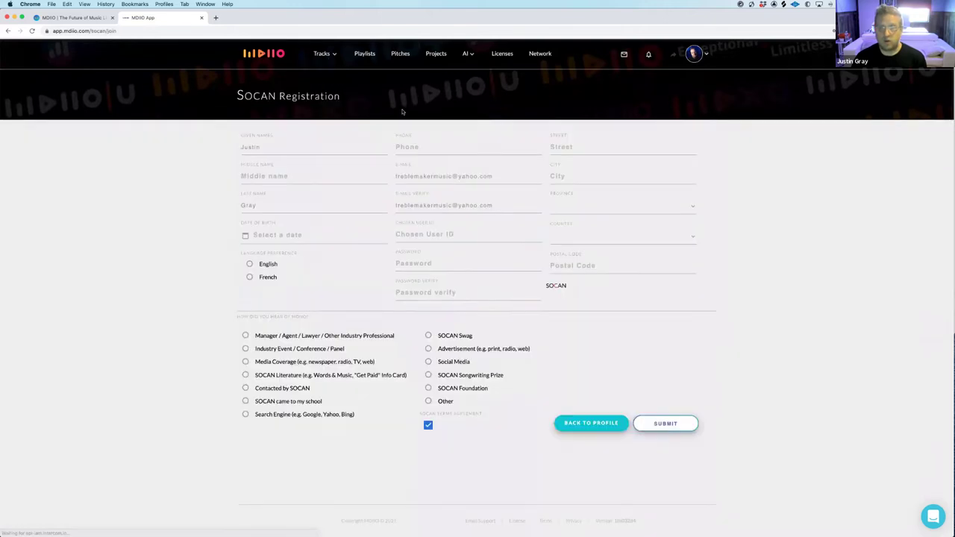
{"action": "left_click", "coordinate": [7, 30]}
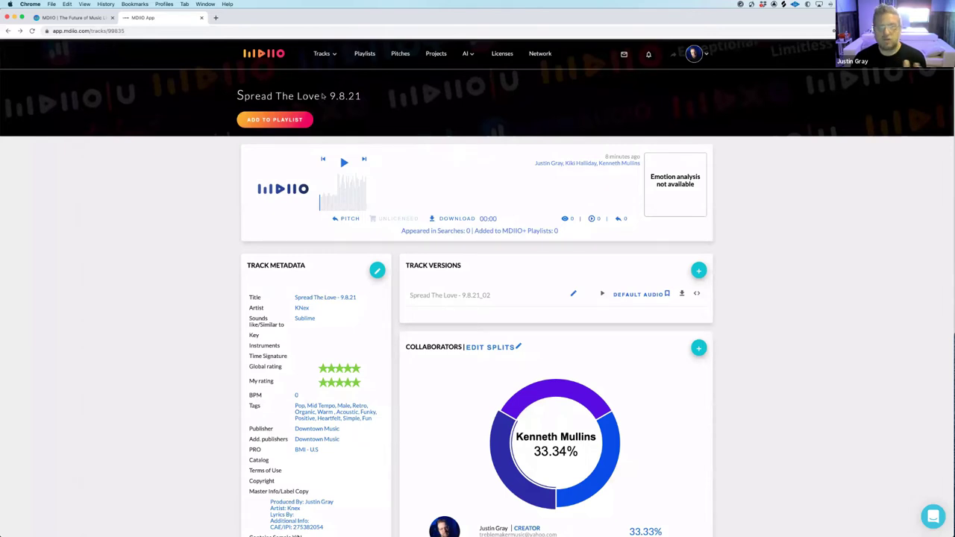
Play the track briefly in the page's player, then pause it at 00:28
{"action": "scroll", "coordinate": [435, 214], "scroll_direction": "down", "scroll_amount": 1}
{"action": "scroll", "coordinate": [435, 213], "scroll_direction": "up", "scroll_amount": 1}
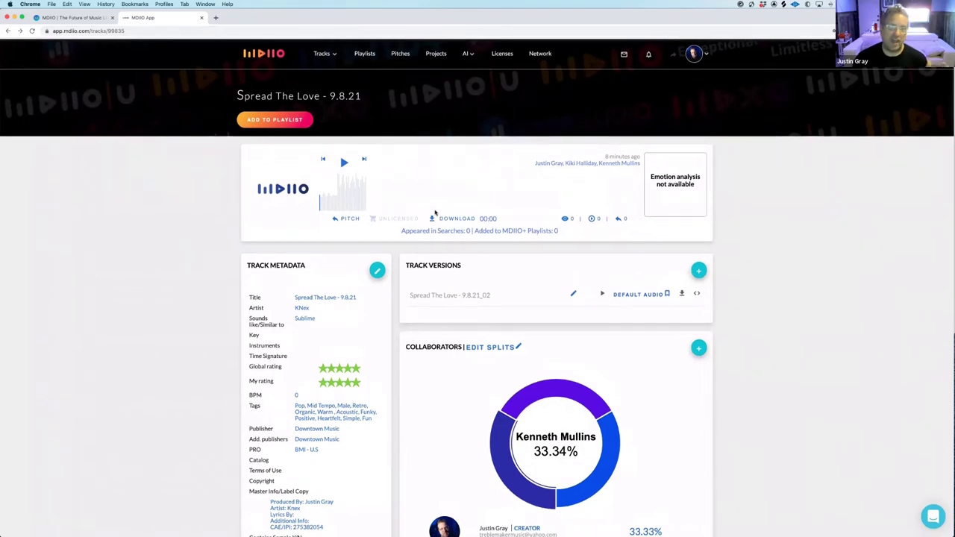
{"action": "scroll", "coordinate": [437, 212], "scroll_direction": "down", "scroll_amount": 3}
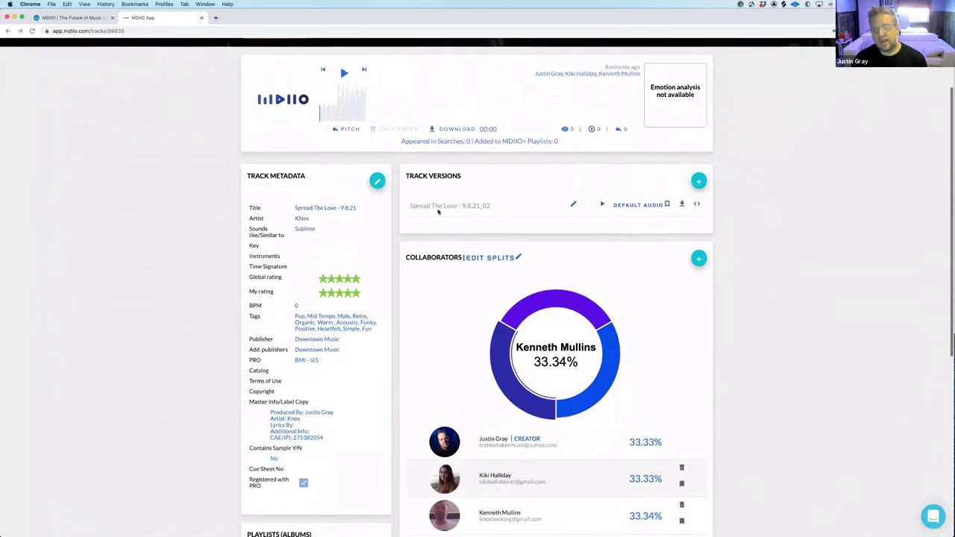
{"action": "scroll", "coordinate": [438, 212], "scroll_direction": "up", "scroll_amount": 3}
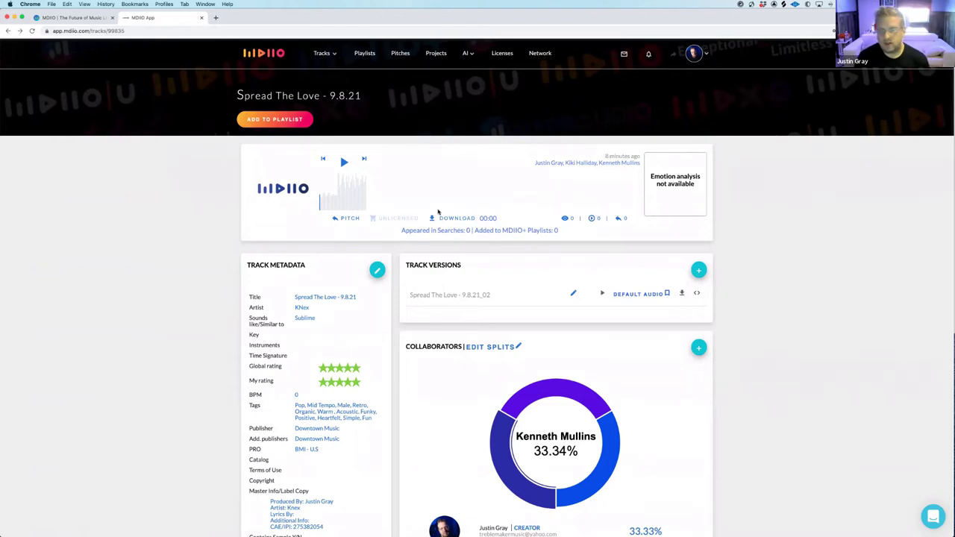
{"action": "scroll", "coordinate": [438, 212], "scroll_direction": "down", "scroll_amount": 5}
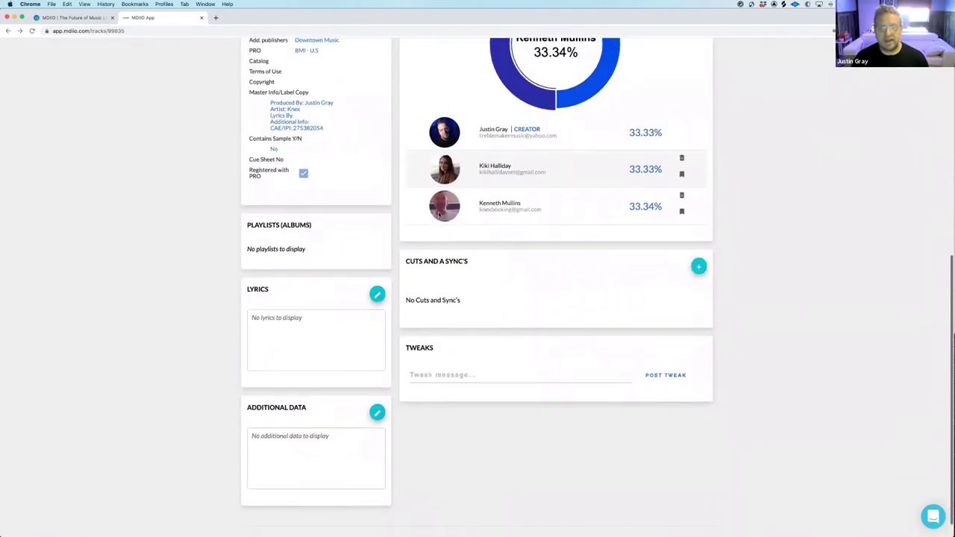
{"action": "scroll", "coordinate": [438, 213], "scroll_direction": "up", "scroll_amount": 1}
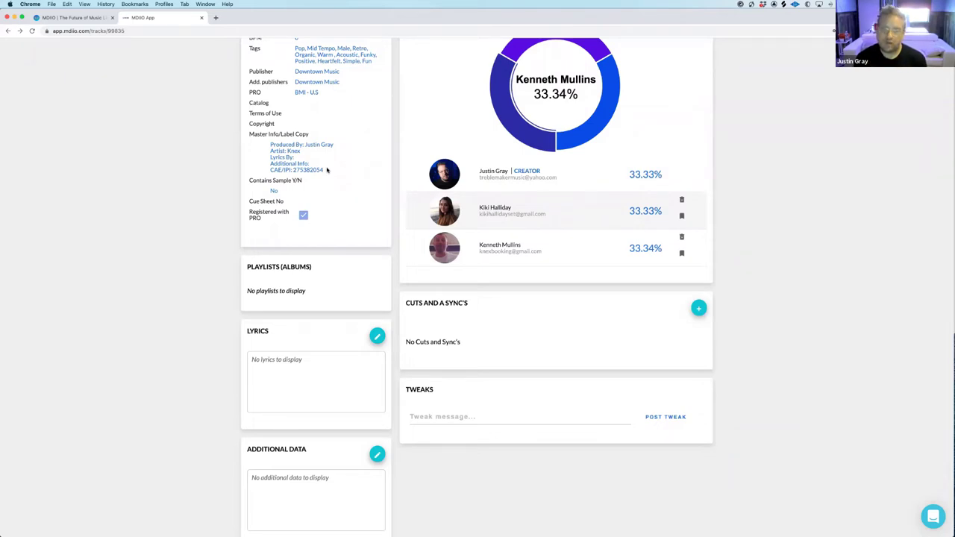
{"action": "scroll", "coordinate": [356, 207], "scroll_direction": "up", "scroll_amount": 5}
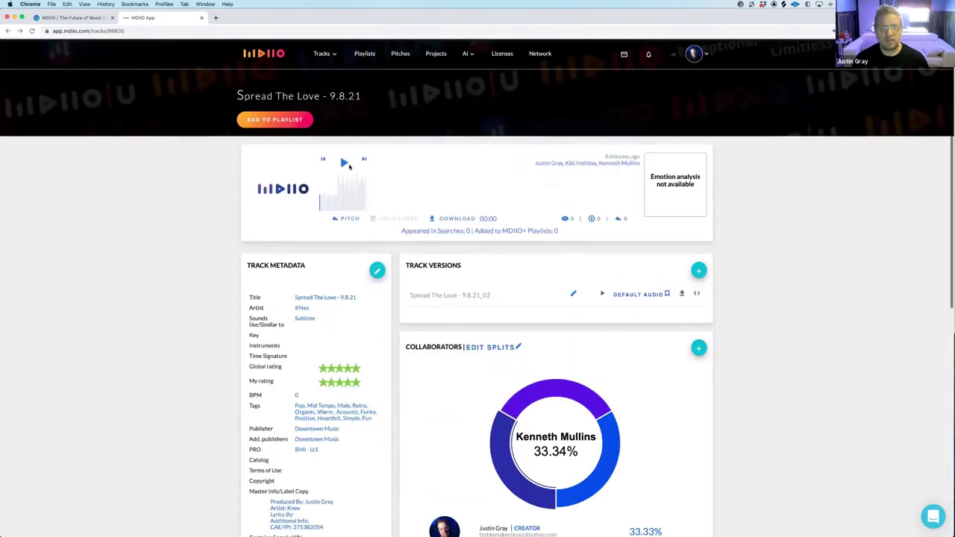
{"action": "left_click", "coordinate": [345, 164]}
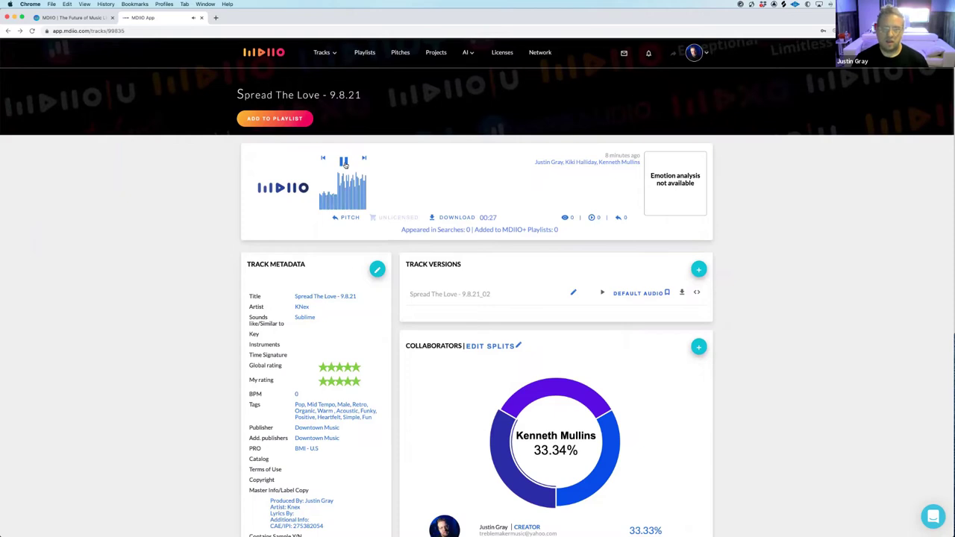
{"action": "left_click", "coordinate": [344, 162]}
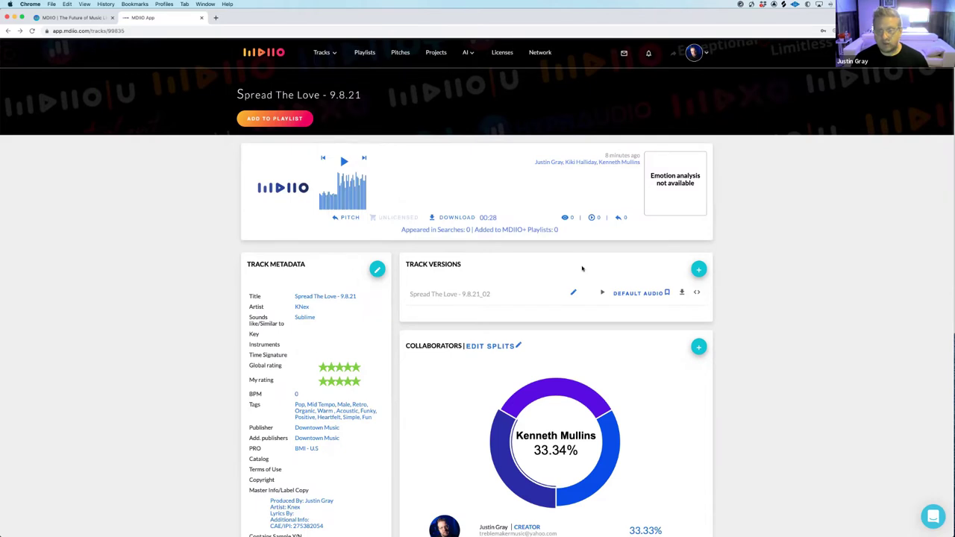
Upload DEMO_01-01.mp3 from the Spread The Love MIXS folder as a new track version
{"action": "left_click", "coordinate": [699, 270]}
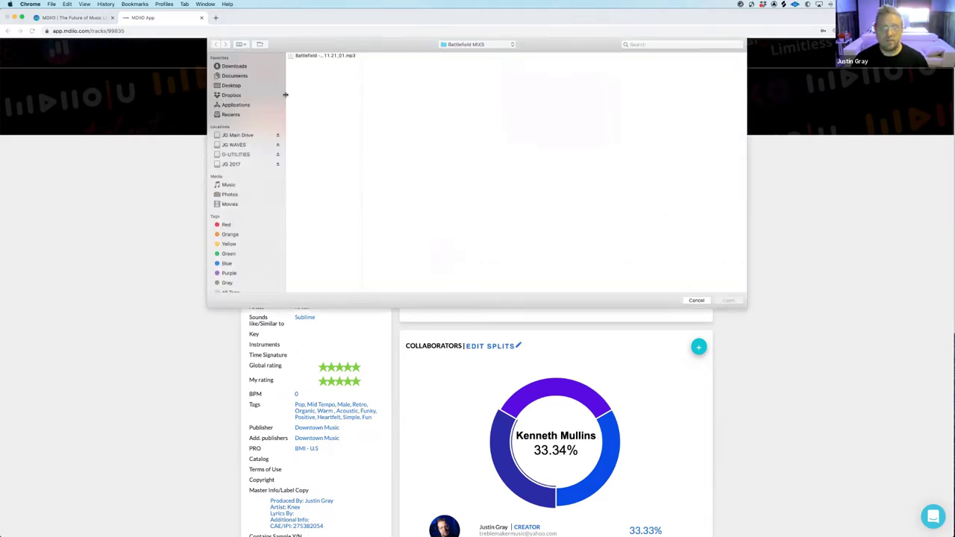
{"action": "left_click", "coordinate": [457, 44]}
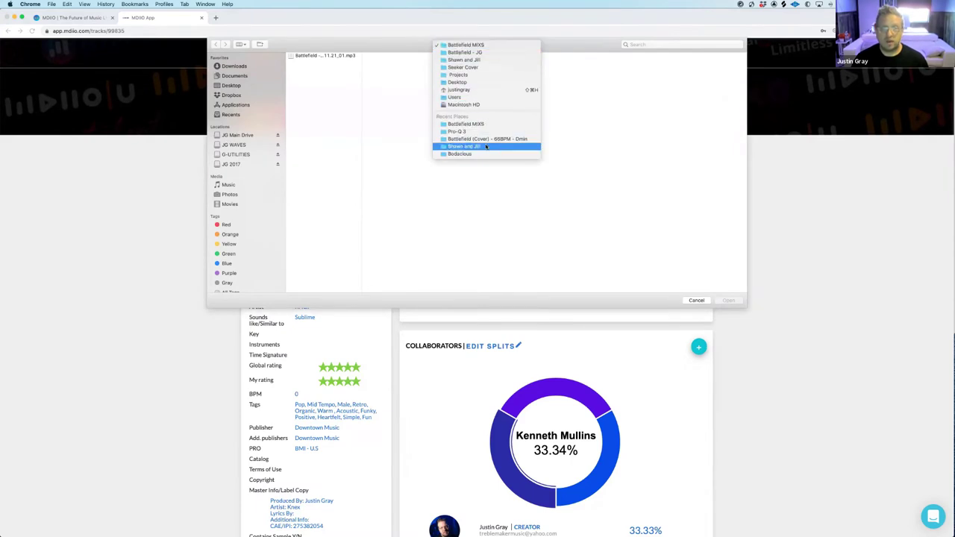
{"action": "left_click", "coordinate": [463, 76]}
{"action": "scroll", "coordinate": [391, 100], "scroll_direction": "down", "scroll_amount": 2}
{"action": "scroll", "coordinate": [391, 100], "scroll_direction": "down", "scroll_amount": 5}
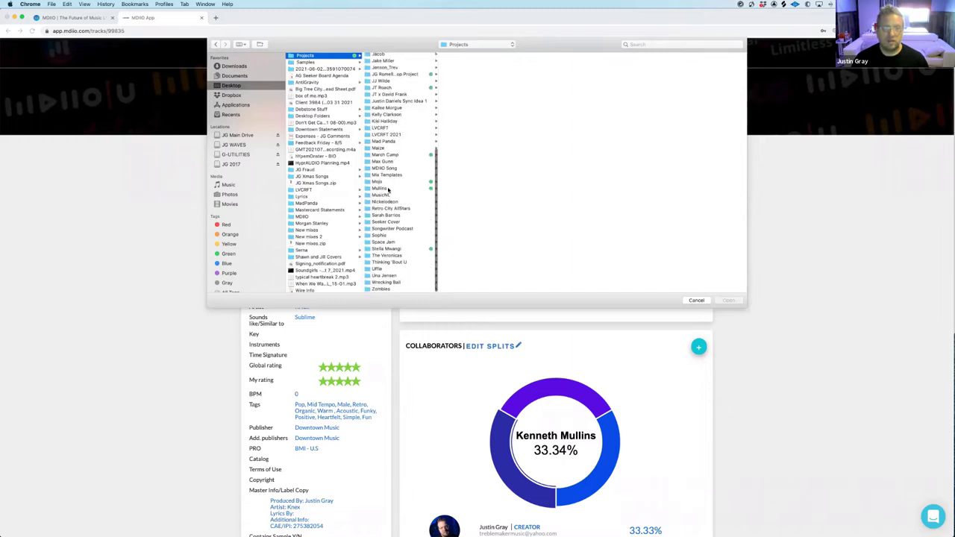
{"action": "left_click", "coordinate": [389, 189]}
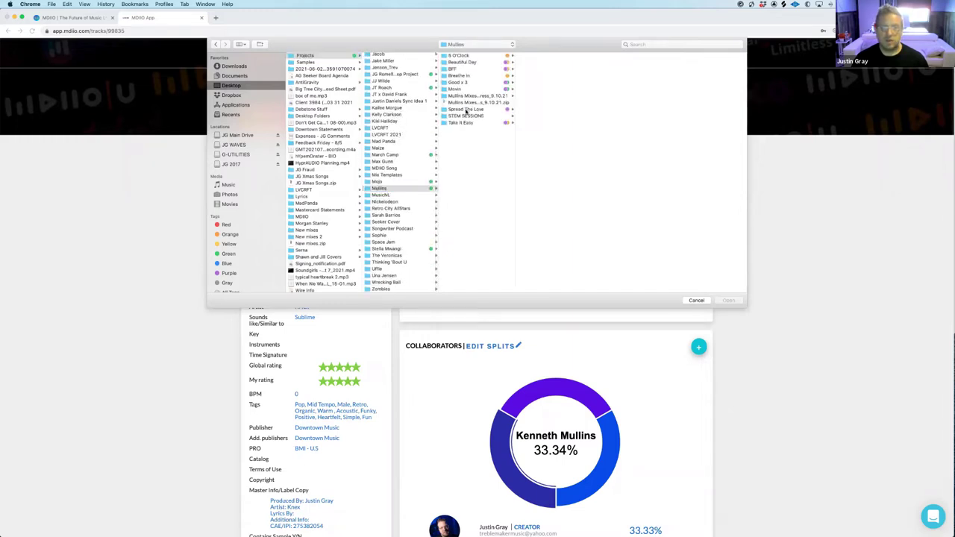
{"action": "left_click", "coordinate": [466, 110]}
{"action": "left_click", "coordinate": [534, 63]}
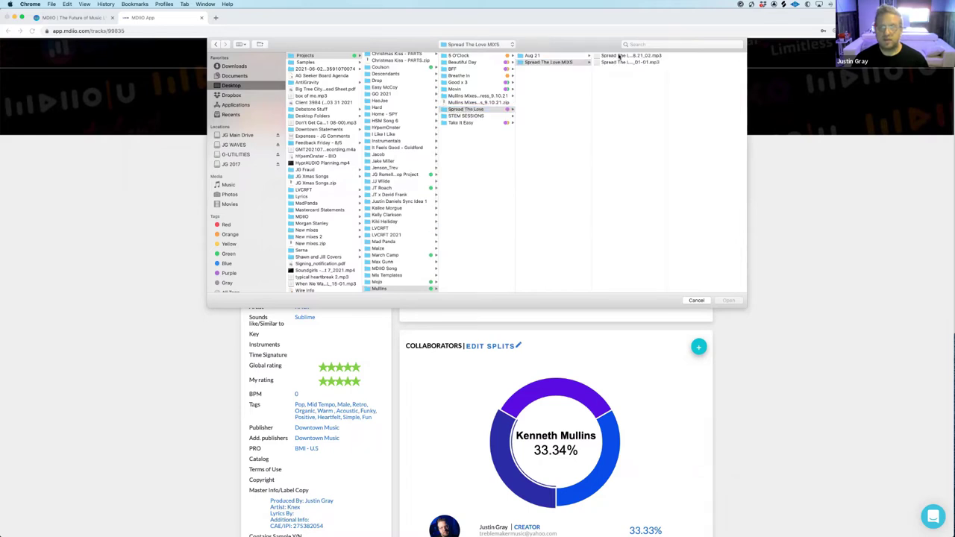
{"action": "left_click", "coordinate": [619, 56]}
{"action": "left_click", "coordinate": [613, 63]}
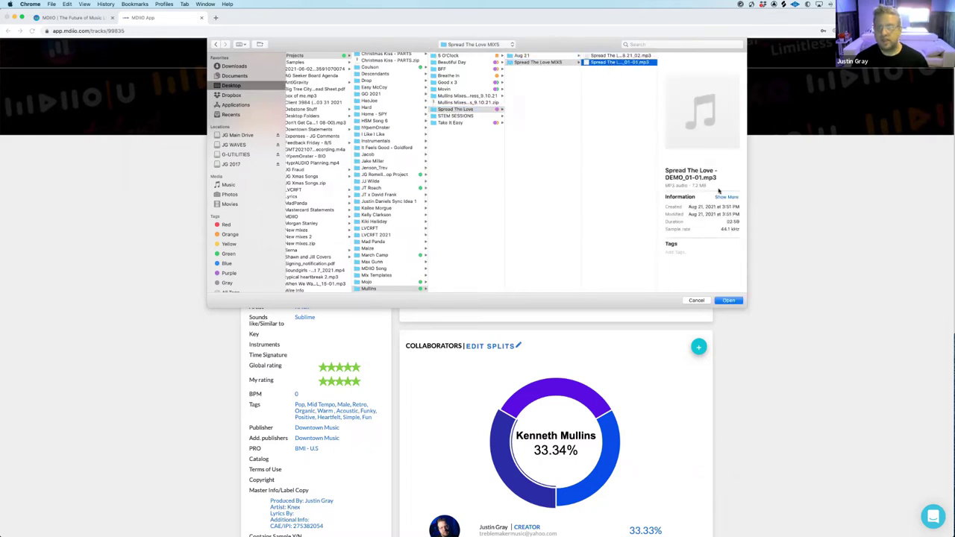
{"action": "left_click", "coordinate": [729, 301]}
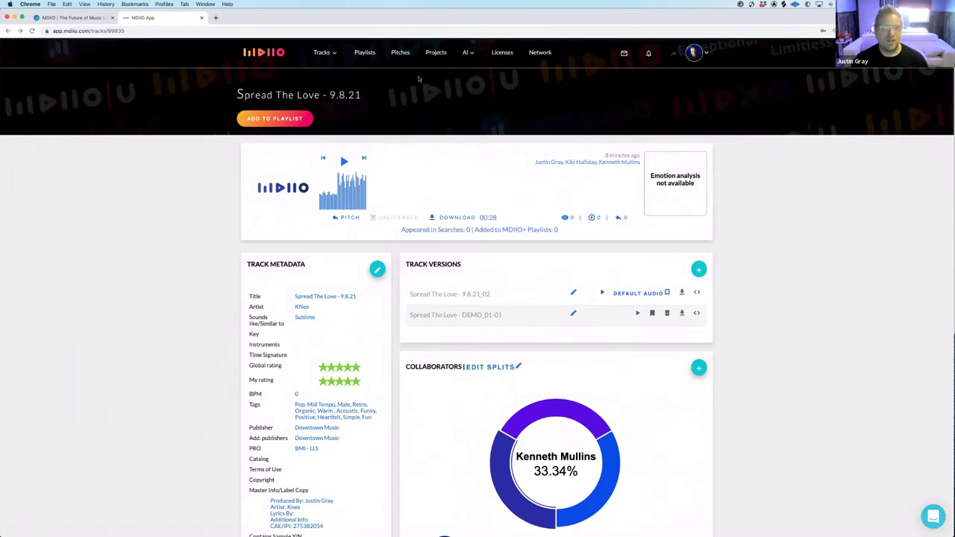
{"action": "left_click", "coordinate": [259, 55]}
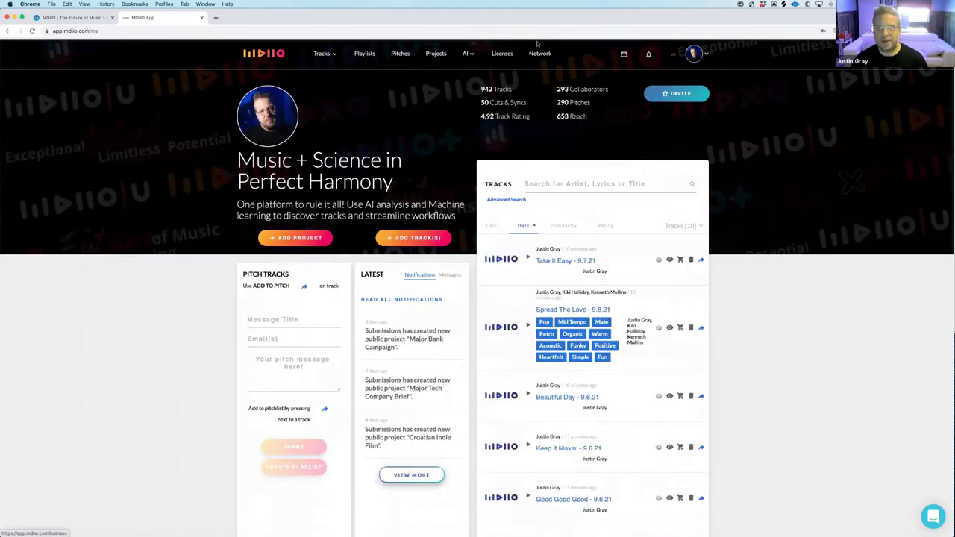
Open the account settings and scroll down to the bio details
{"action": "left_click", "coordinate": [694, 54]}
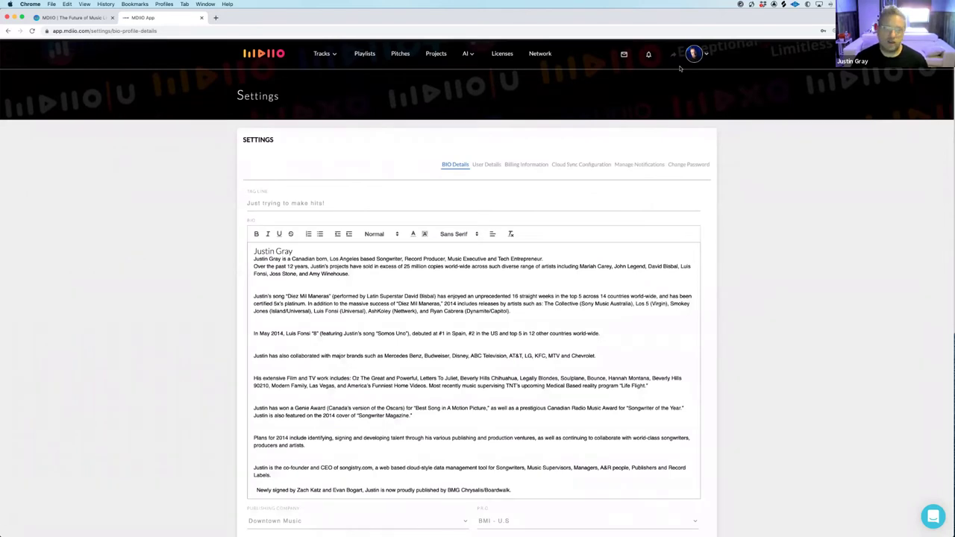
{"action": "left_click", "coordinate": [265, 53]}
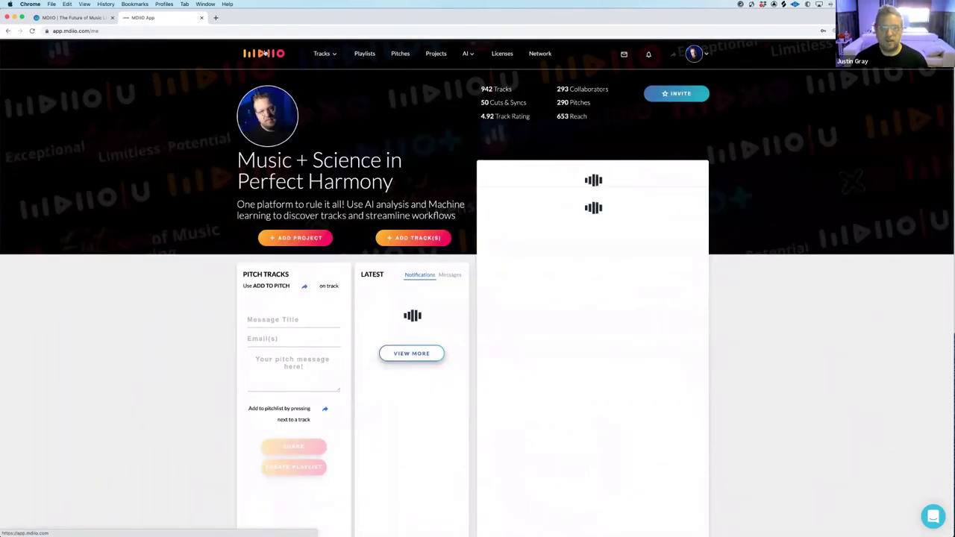
{"action": "left_click", "coordinate": [694, 54]}
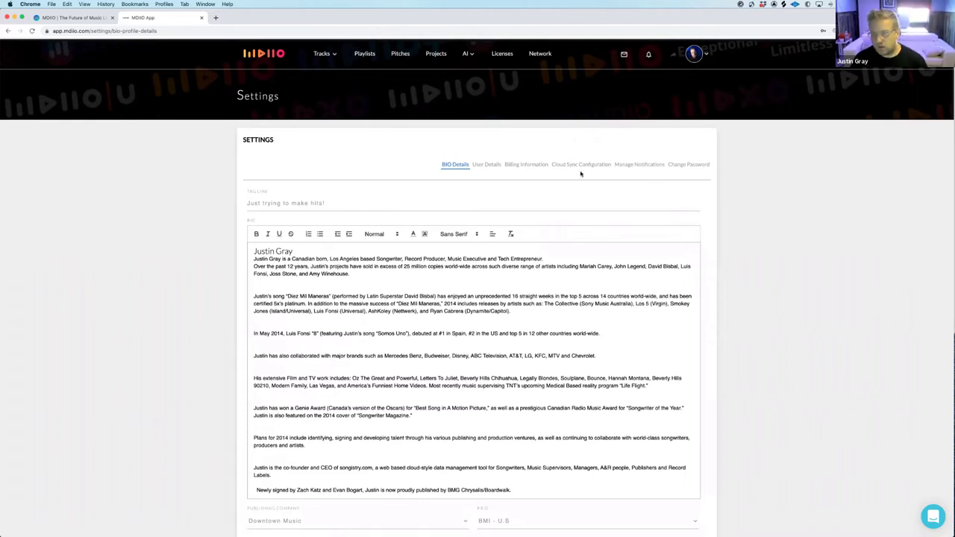
{"action": "scroll", "coordinate": [579, 173], "scroll_direction": "down", "scroll_amount": 2}
{"action": "scroll", "coordinate": [579, 172], "scroll_direction": "down", "scroll_amount": 3}
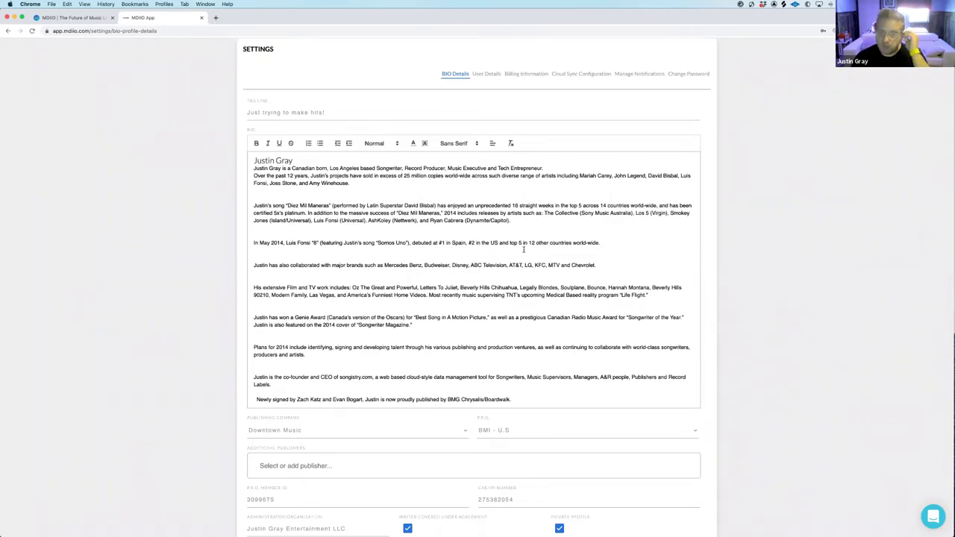
{"action": "scroll", "coordinate": [524, 249], "scroll_direction": "down", "scroll_amount": 5}
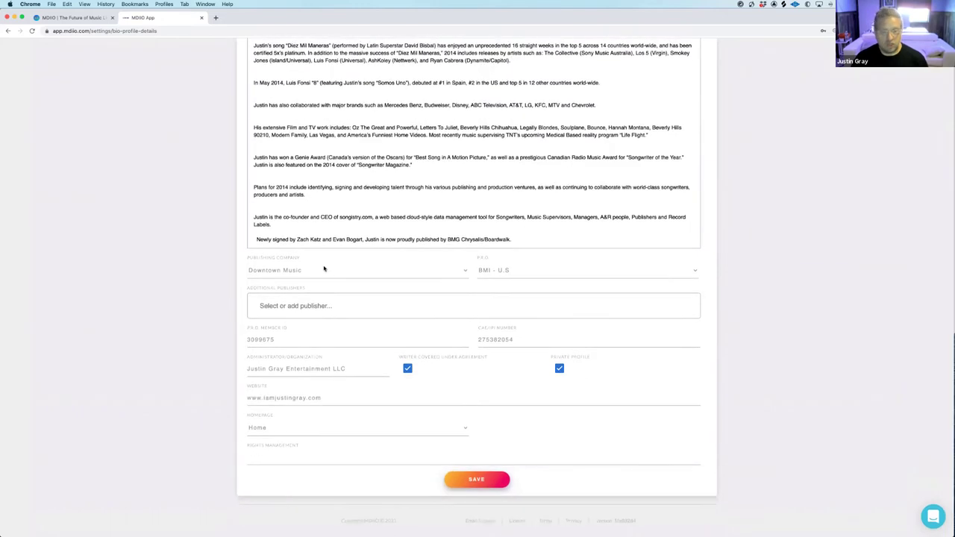
Review the Publishing Company and P.R.O. lists, keeping Downtown Music and BMI - U.S
{"action": "left_click", "coordinate": [320, 271]}
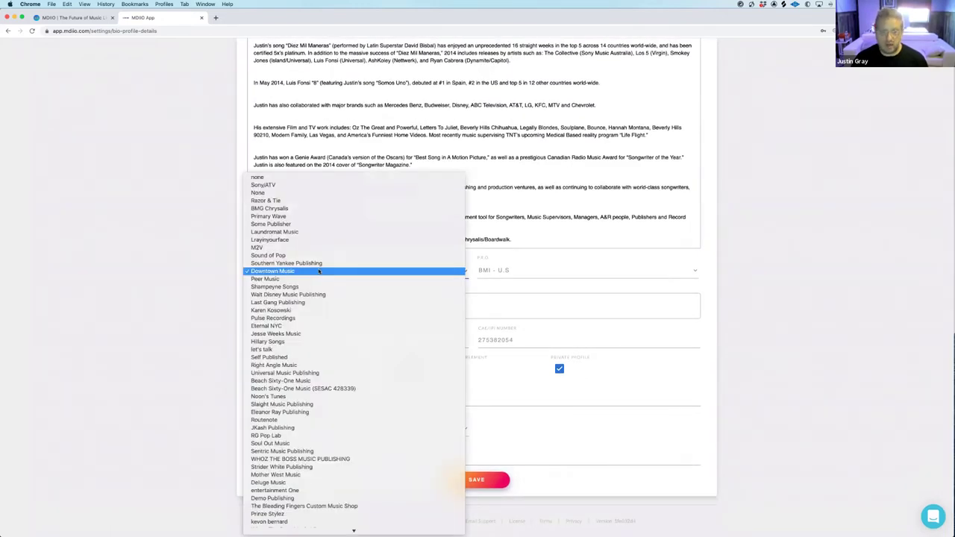
{"action": "scroll", "coordinate": [319, 271], "scroll_direction": "down", "scroll_amount": 20}
{"action": "scroll", "coordinate": [320, 272], "scroll_direction": "down", "scroll_amount": 20}
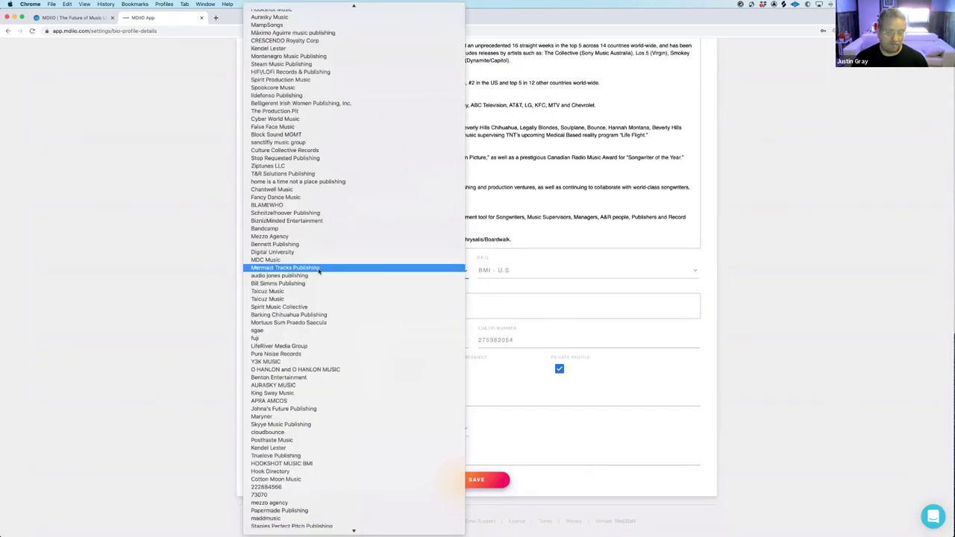
{"action": "scroll", "coordinate": [320, 272], "scroll_direction": "down", "scroll_amount": 10}
{"action": "scroll", "coordinate": [333, 274], "scroll_direction": "down", "scroll_amount": 20}
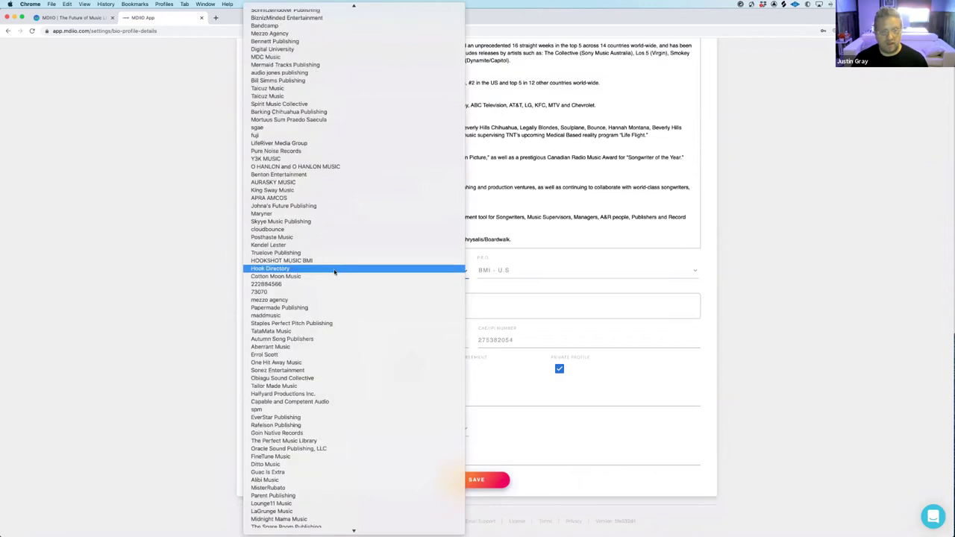
{"action": "scroll", "coordinate": [334, 273], "scroll_direction": "up", "scroll_amount": 20}
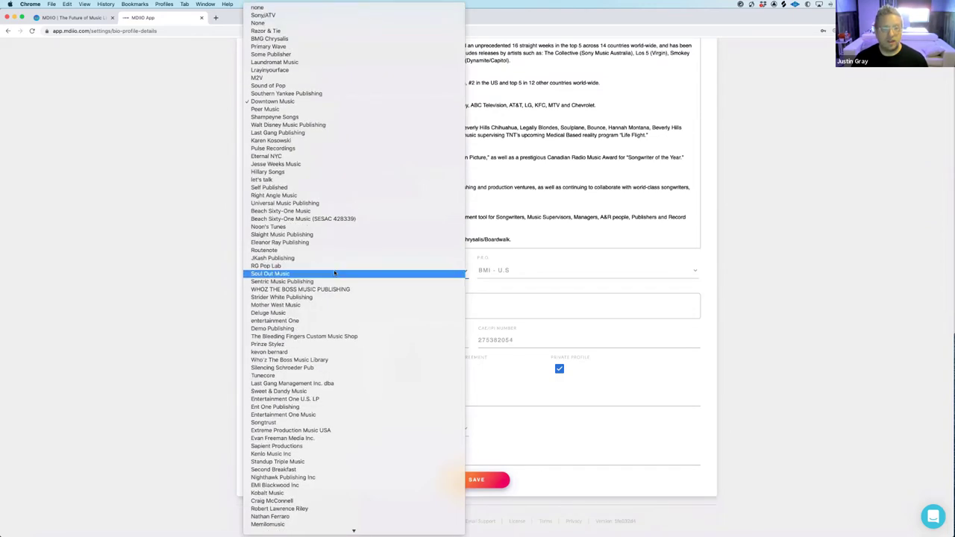
{"action": "left_click", "coordinate": [565, 271]}
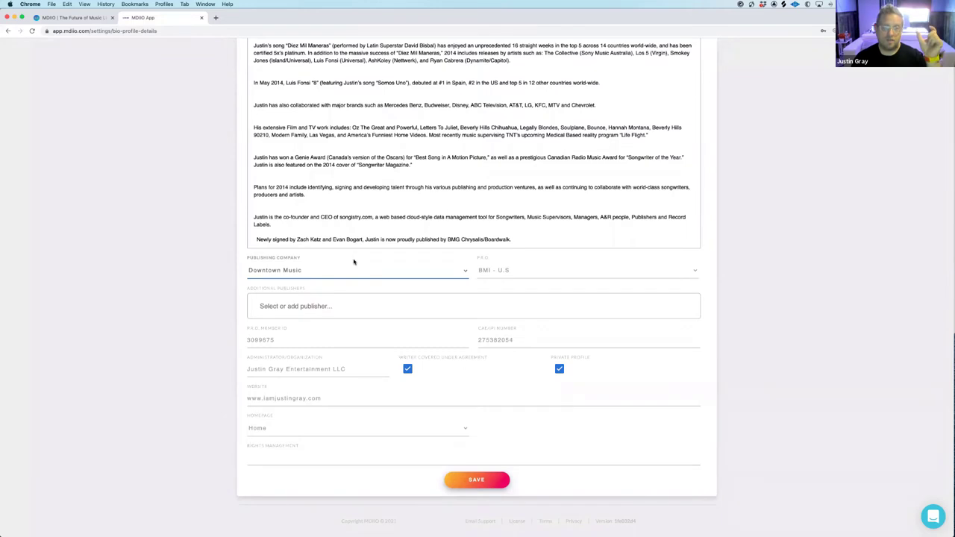
{"action": "left_click", "coordinate": [497, 270]}
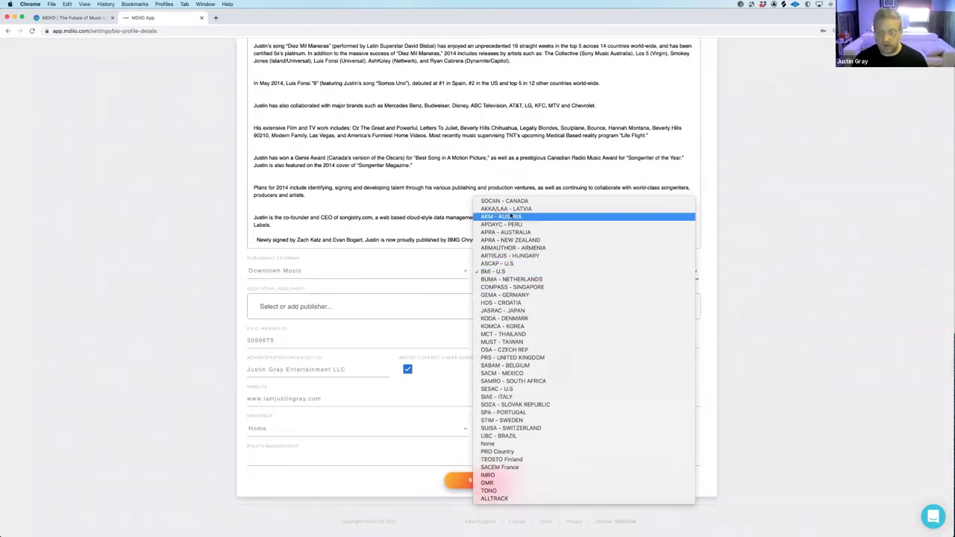
{"action": "left_click", "coordinate": [371, 274]}
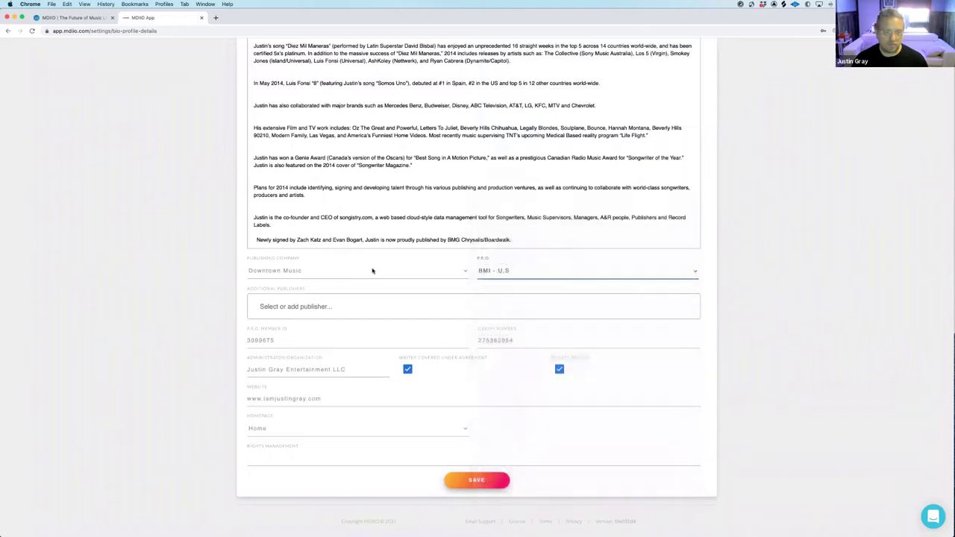
{"action": "left_click", "coordinate": [363, 306]}
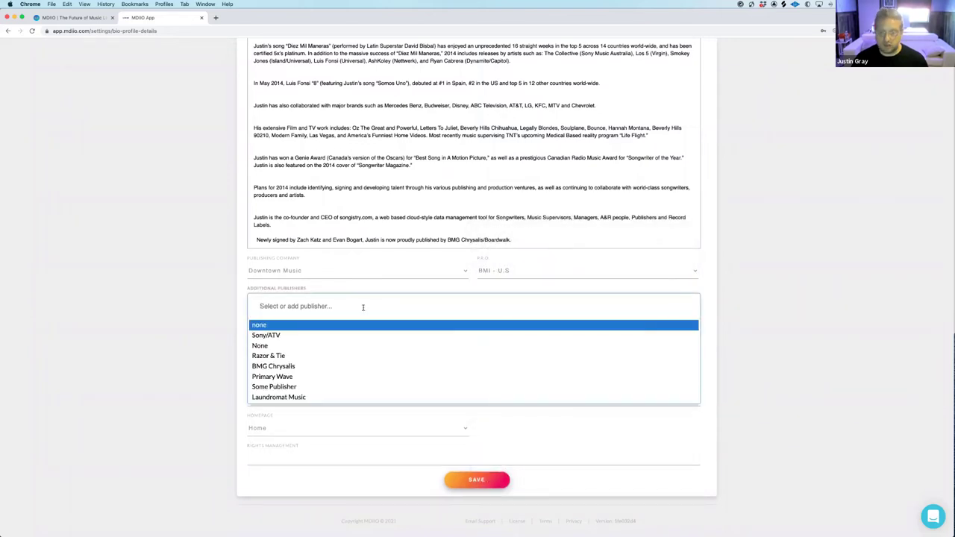
{"action": "left_click", "coordinate": [198, 301]}
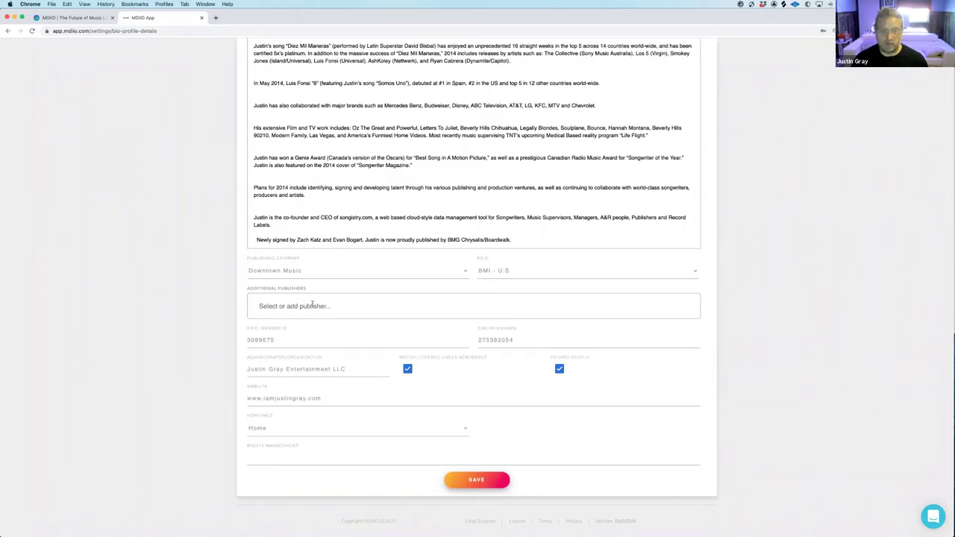
{"action": "scroll", "coordinate": [313, 304], "scroll_direction": "down", "scroll_amount": 1}
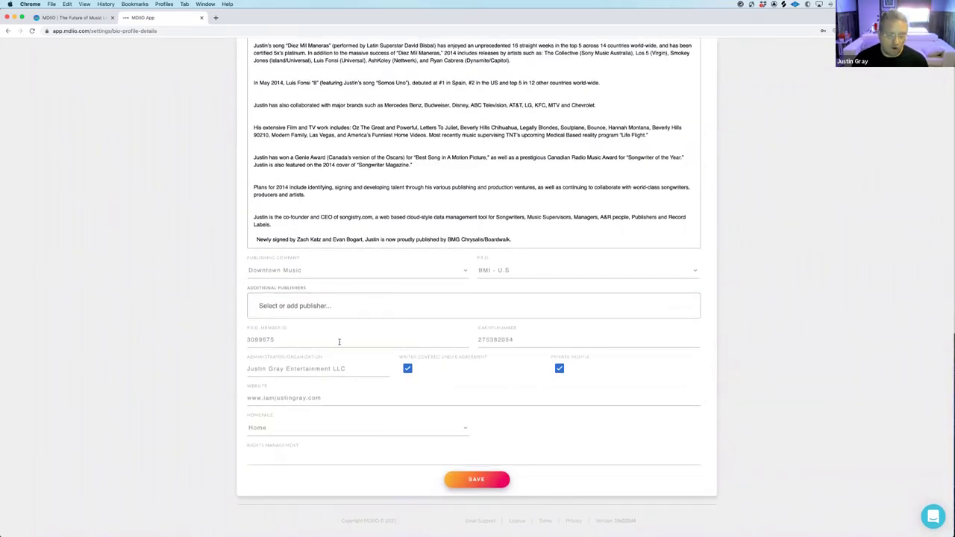
{"action": "left_click_drag", "start_coordinate": [271, 341], "coordinate": [243, 342]}
{"action": "left_click_drag", "start_coordinate": [530, 338], "coordinate": [479, 340]}
{"action": "left_click", "coordinate": [526, 339]}
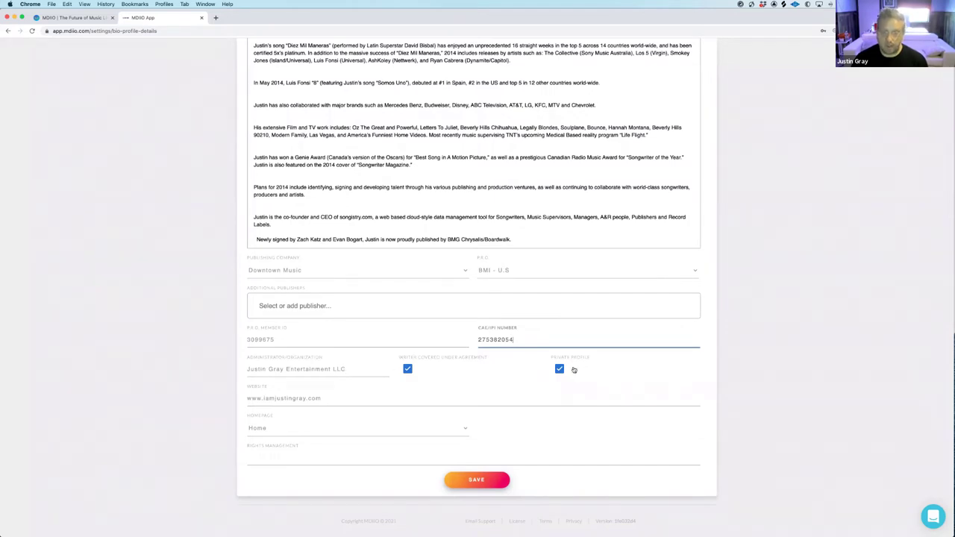
{"action": "left_click", "coordinate": [560, 369]}
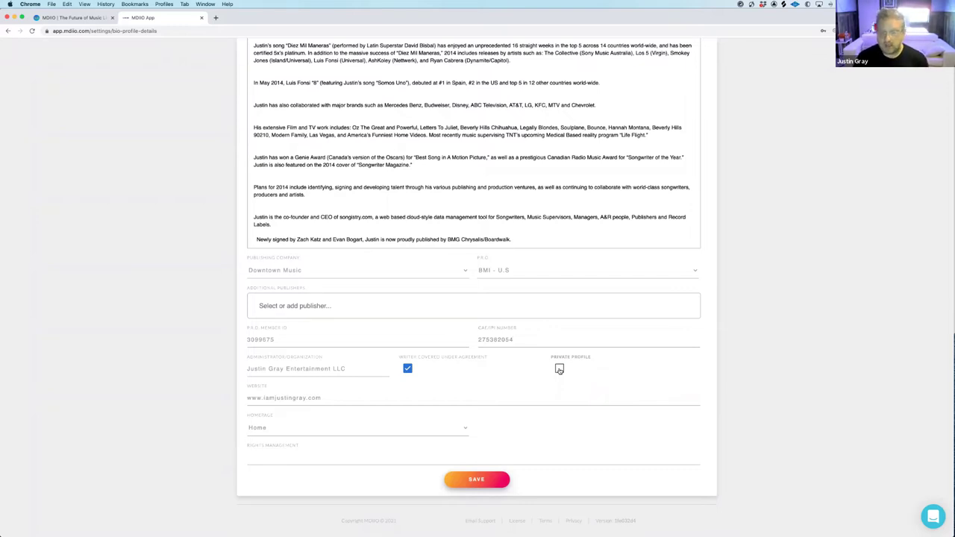
{"action": "left_click", "coordinate": [560, 370]}
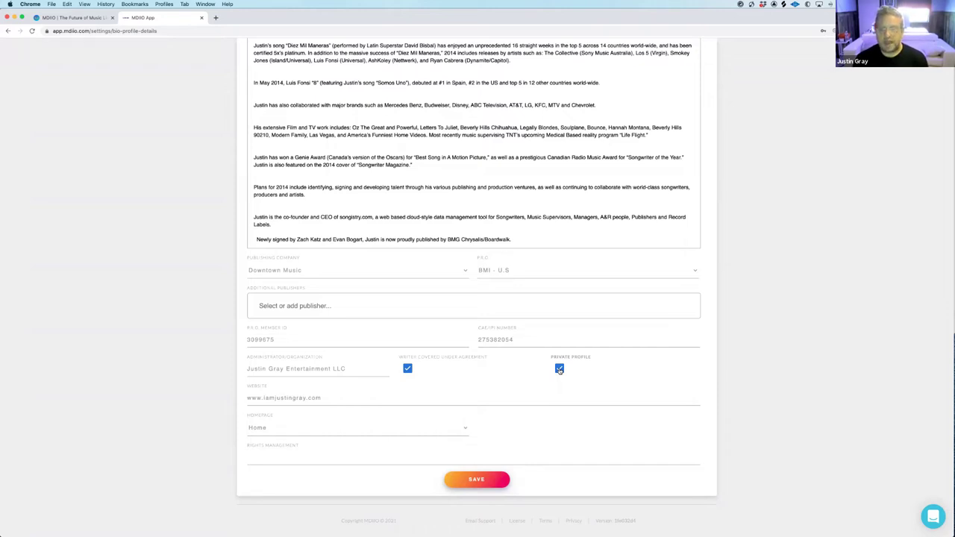
{"action": "left_click", "coordinate": [559, 369]}
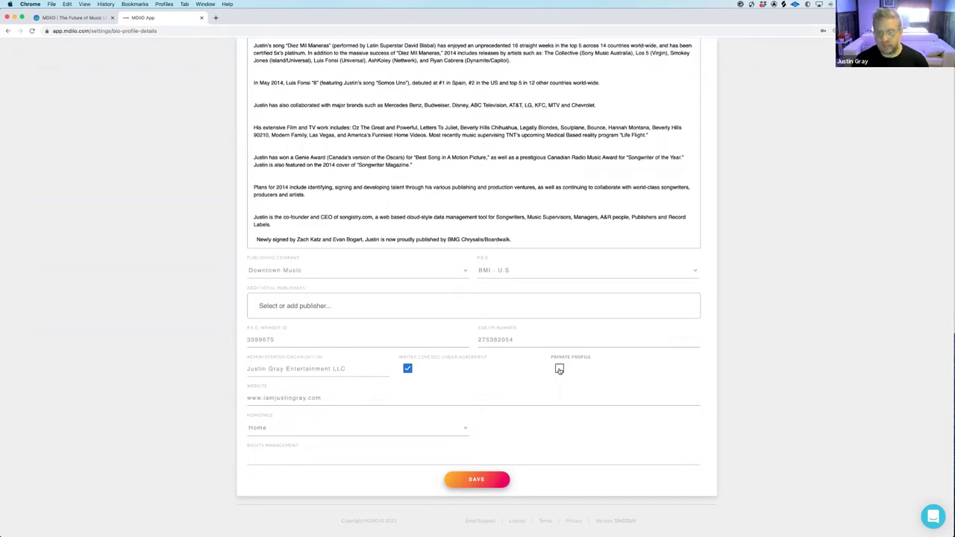
{"action": "left_click", "coordinate": [560, 370]}
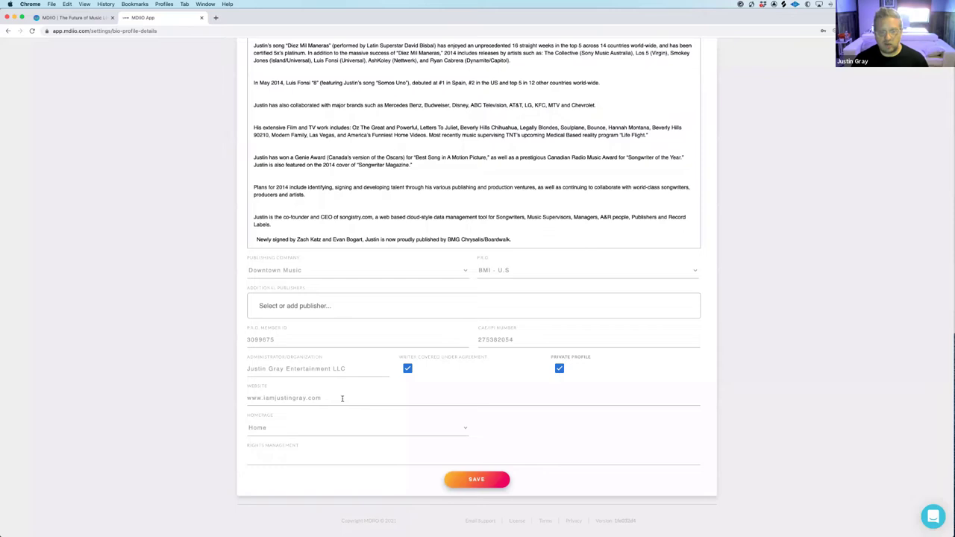
Keep Home as the homepage and save the bio settings
{"action": "left_click", "coordinate": [438, 431]}
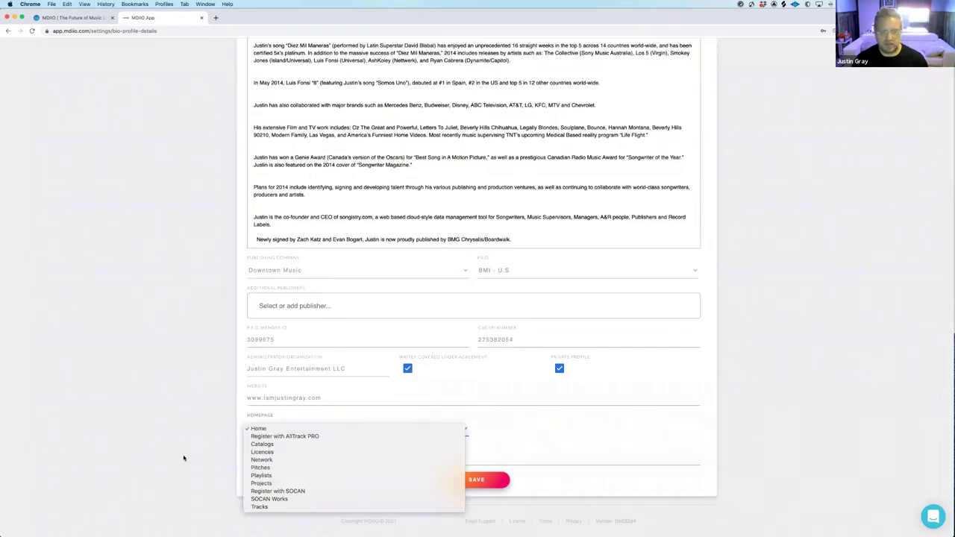
{"action": "left_click", "coordinate": [180, 448]}
{"action": "left_click", "coordinate": [477, 481]}
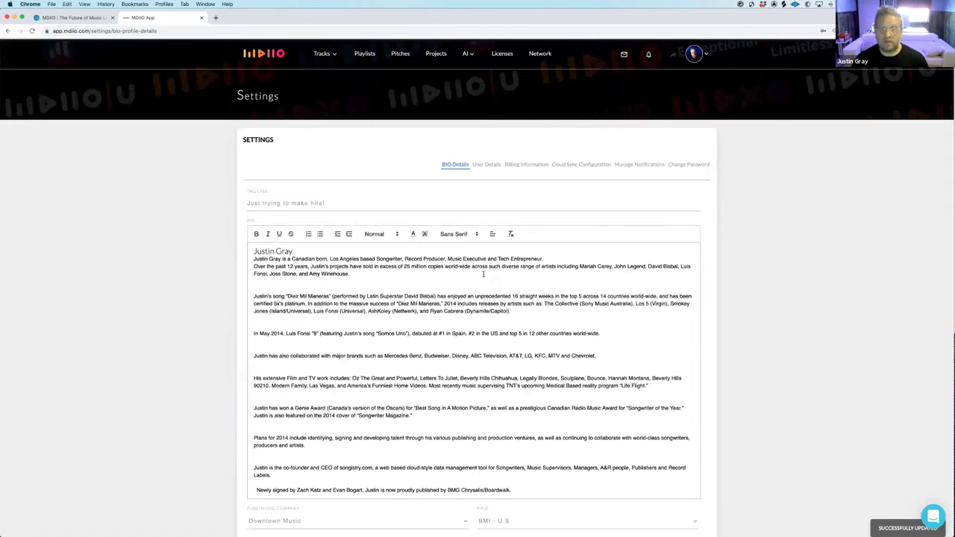
Browse the User Details, Billing Information, Cloud Sync Configuration and Notifications settings pages
{"action": "left_click", "coordinate": [484, 165]}
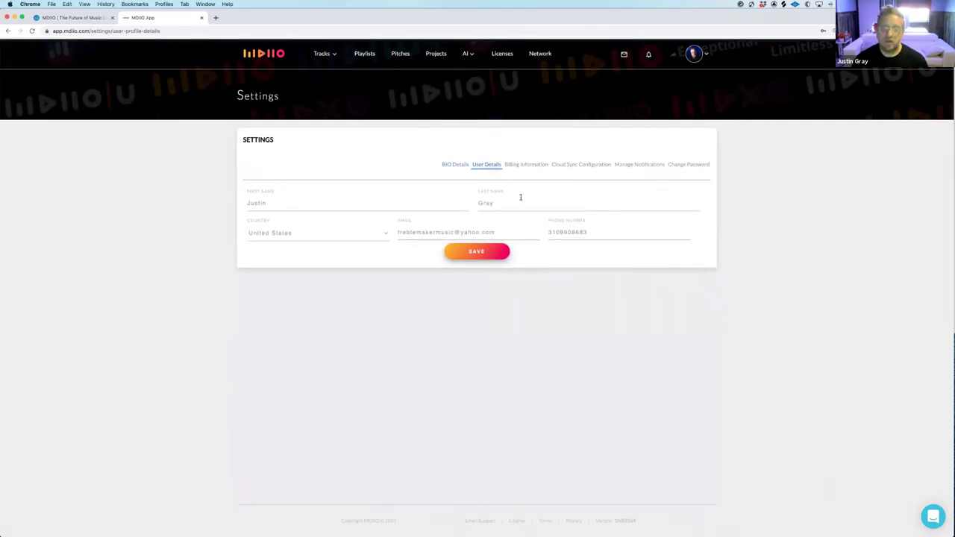
{"action": "left_click", "coordinate": [525, 165]}
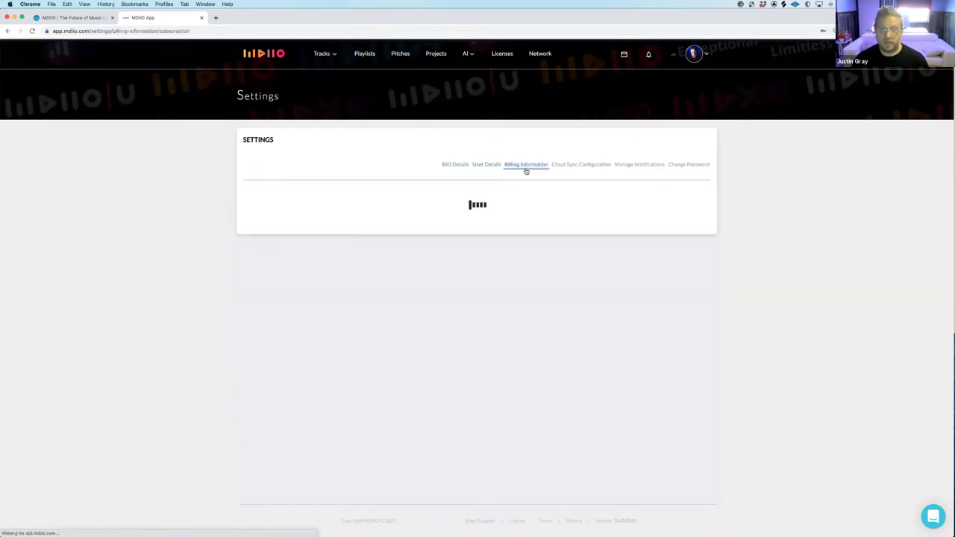
{"action": "left_click", "coordinate": [569, 165]}
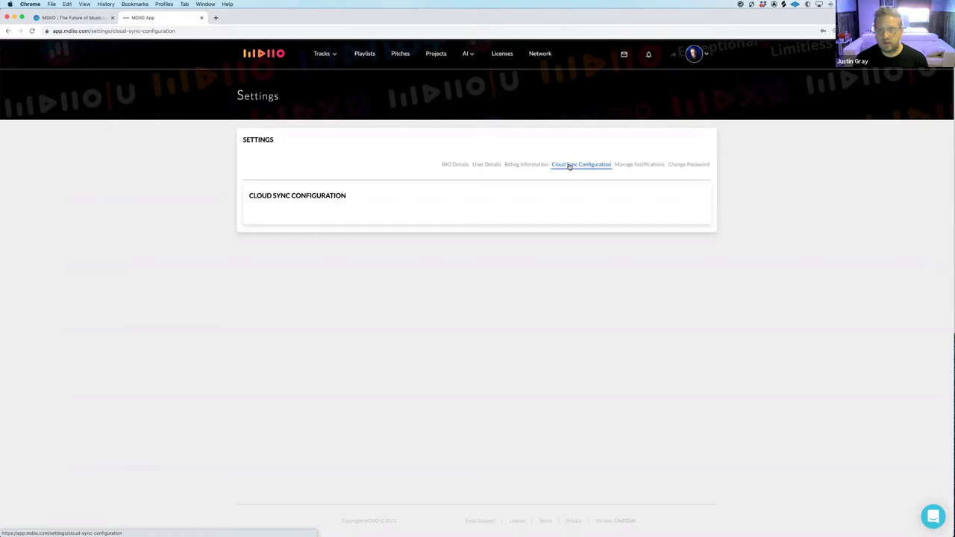
{"action": "left_click", "coordinate": [629, 166]}
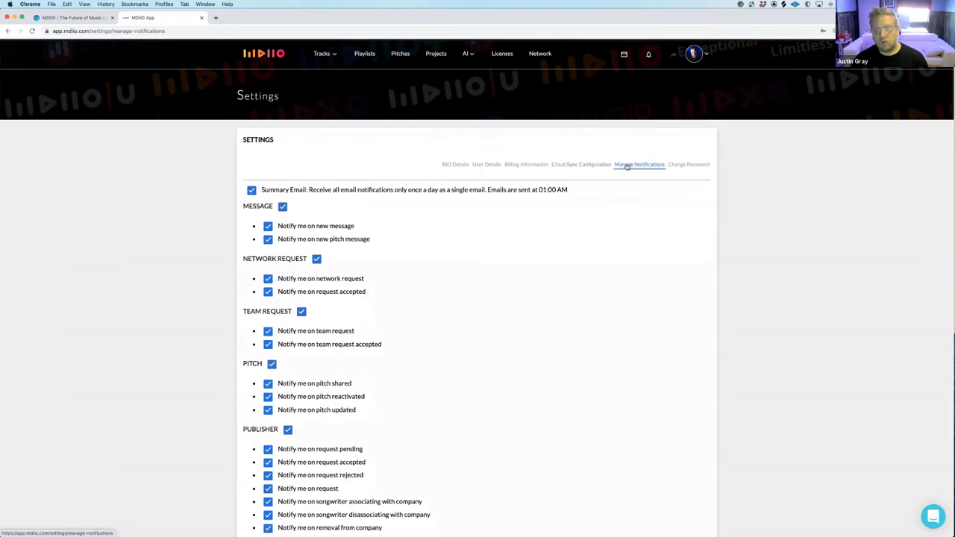
{"action": "scroll", "coordinate": [439, 193], "scroll_direction": "down", "scroll_amount": 5}
{"action": "scroll", "coordinate": [438, 194], "scroll_direction": "down", "scroll_amount": 15}
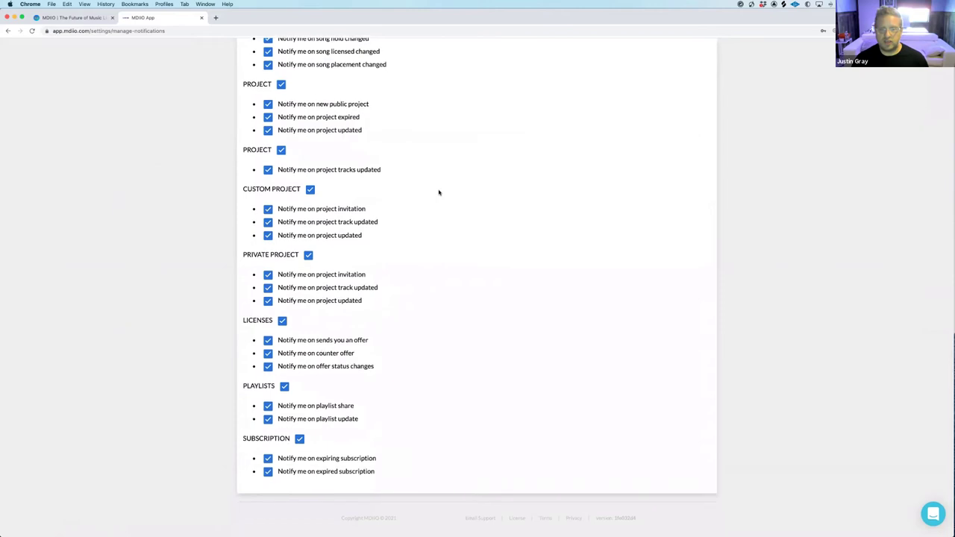
{"action": "scroll", "coordinate": [438, 194], "scroll_direction": "up", "scroll_amount": 20}
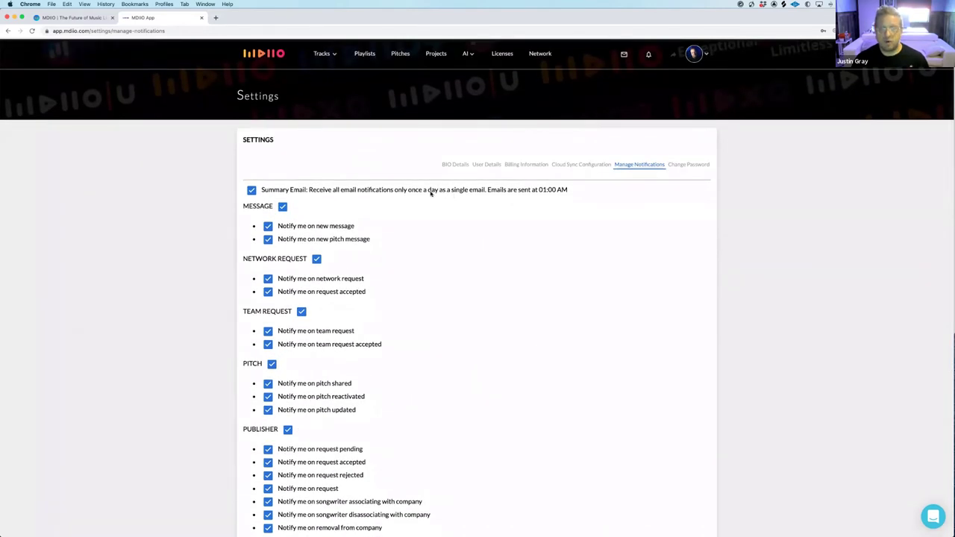
{"action": "left_click", "coordinate": [251, 190]}
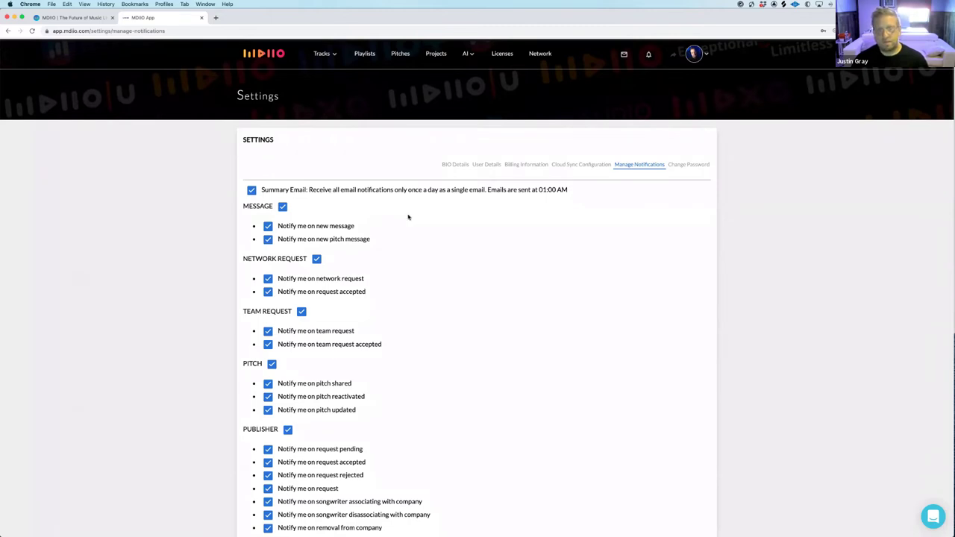
{"action": "scroll", "coordinate": [409, 218], "scroll_direction": "down", "scroll_amount": 2}
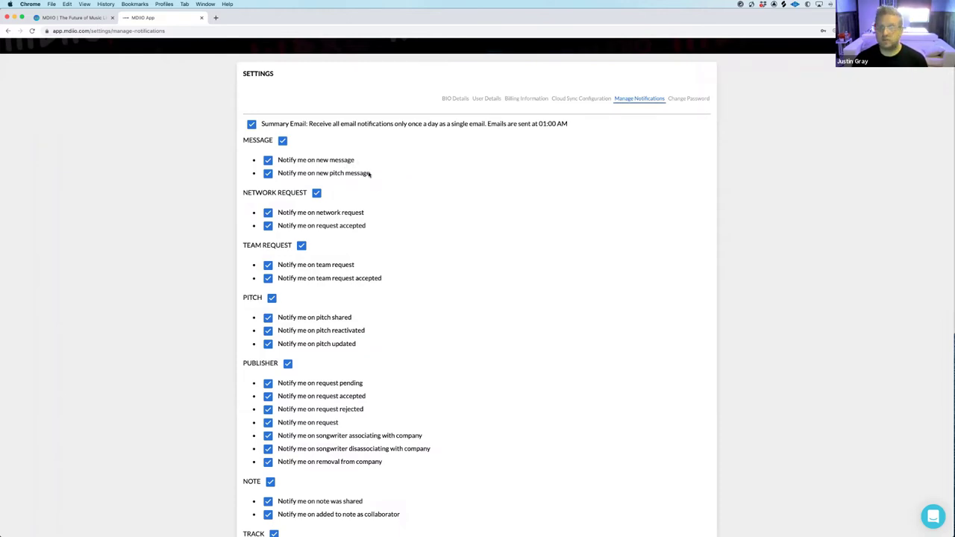
{"action": "scroll", "coordinate": [369, 174], "scroll_direction": "down", "scroll_amount": 1}
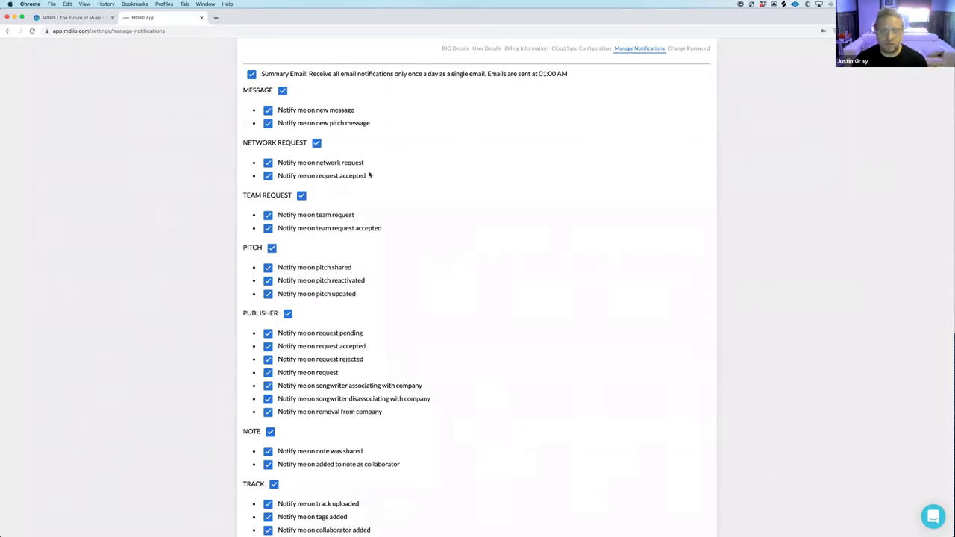
{"action": "scroll", "coordinate": [380, 175], "scroll_direction": "down", "scroll_amount": 1}
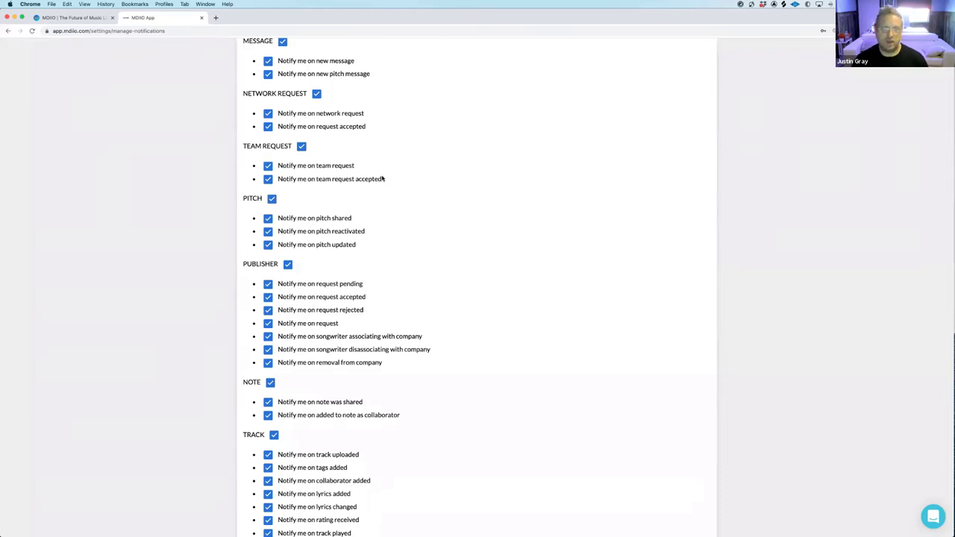
{"action": "scroll", "coordinate": [352, 188], "scroll_direction": "down", "scroll_amount": 2}
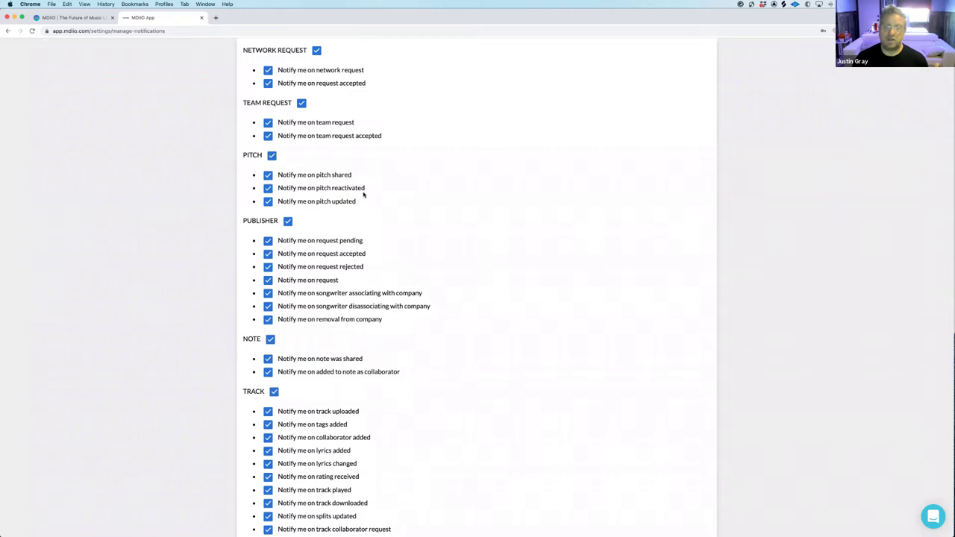
{"action": "scroll", "coordinate": [366, 193], "scroll_direction": "down", "scroll_amount": 3}
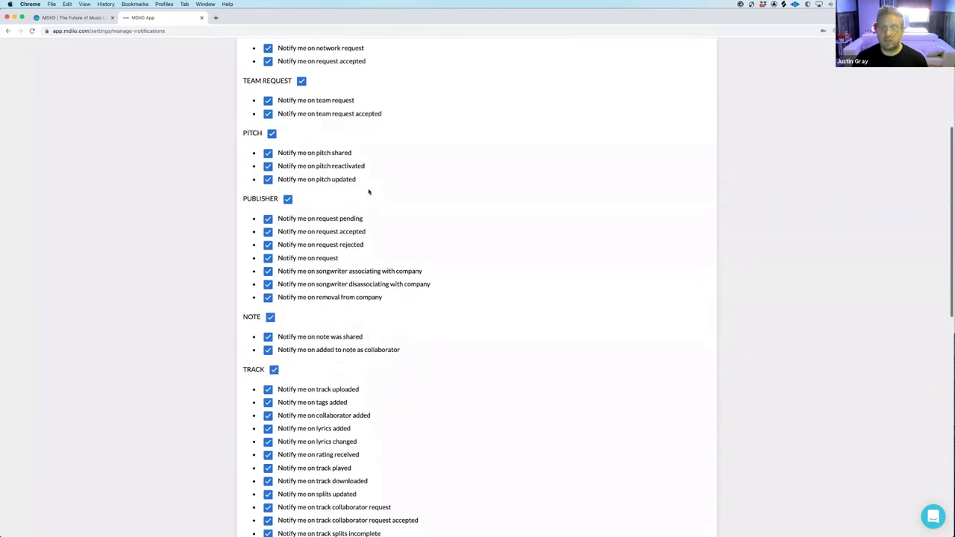
{"action": "scroll", "coordinate": [371, 188], "scroll_direction": "down", "scroll_amount": 2}
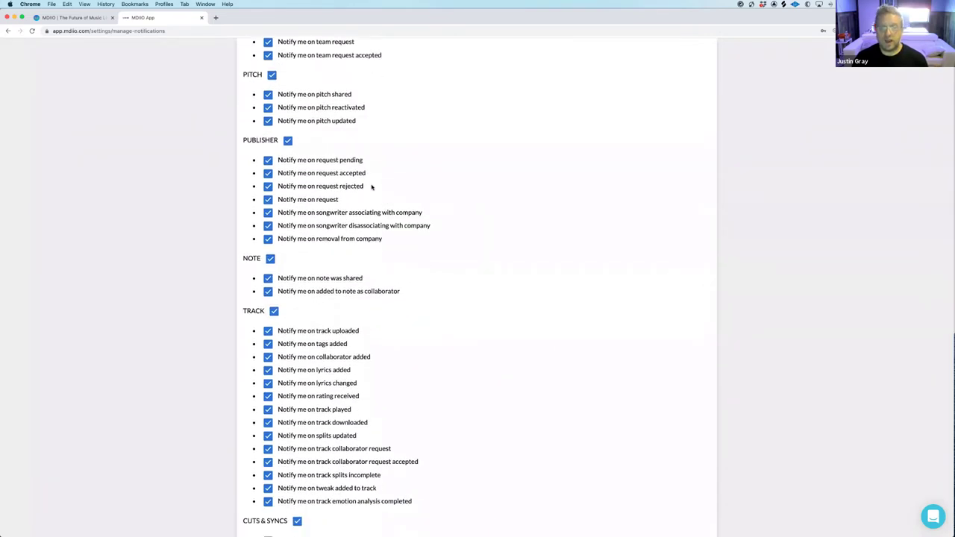
{"action": "scroll", "coordinate": [371, 172], "scroll_direction": "down", "scroll_amount": 3}
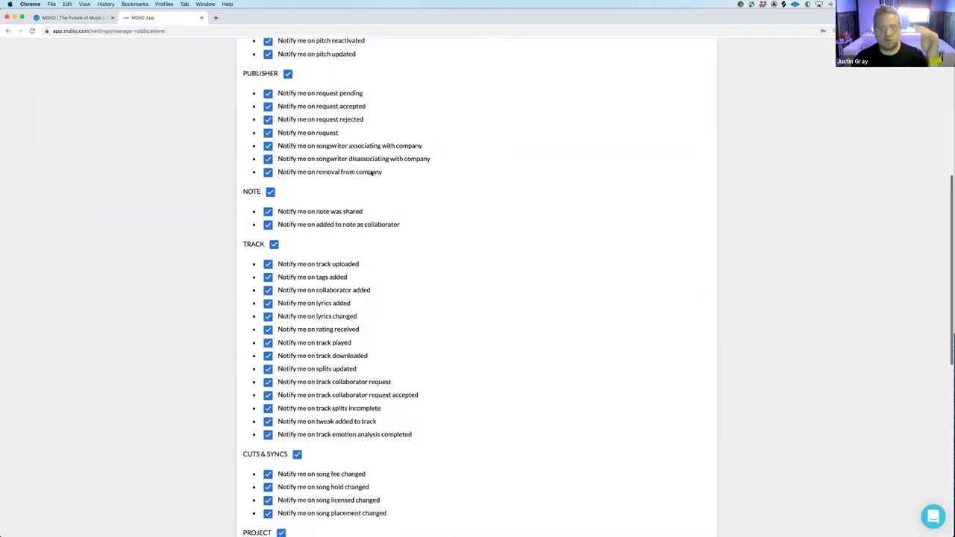
{"action": "scroll", "coordinate": [371, 172], "scroll_direction": "down", "scroll_amount": 7}
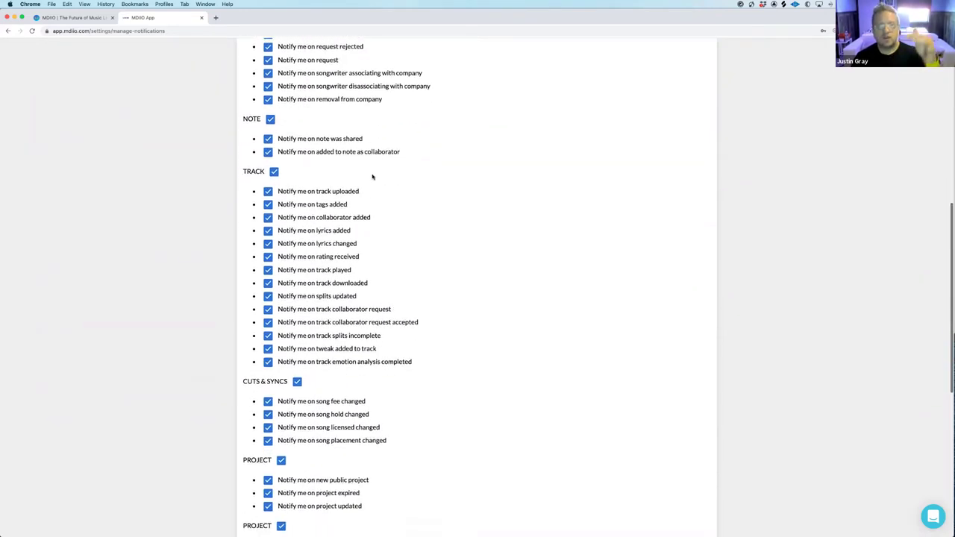
{"action": "scroll", "coordinate": [372, 176], "scroll_direction": "down", "scroll_amount": 3}
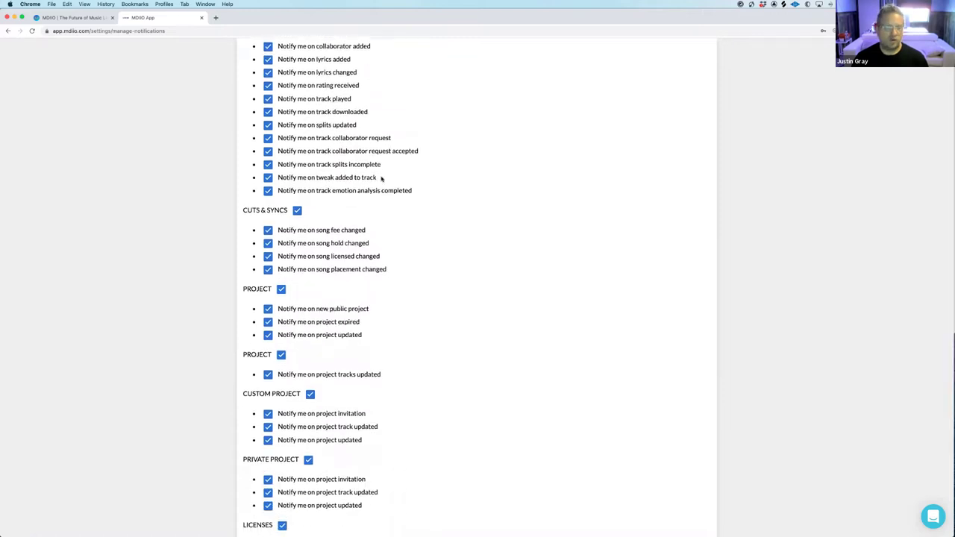
{"action": "scroll", "coordinate": [381, 179], "scroll_direction": "down", "scroll_amount": 8}
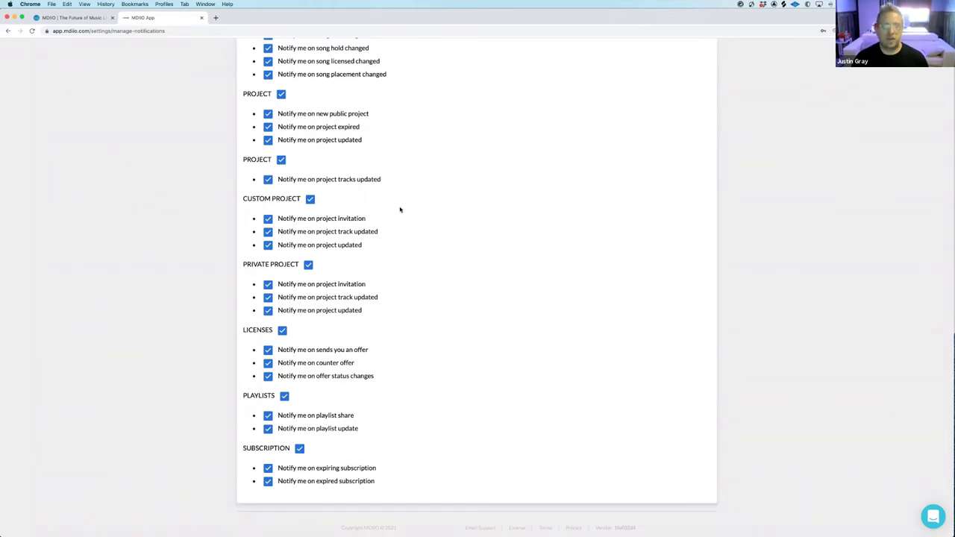
{"action": "scroll", "coordinate": [400, 209], "scroll_direction": "down", "scroll_amount": 1}
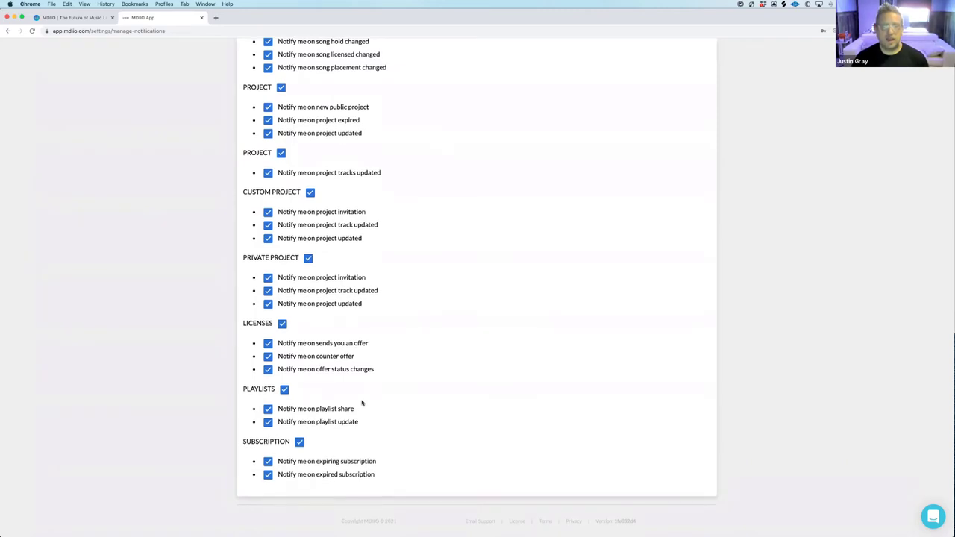
{"action": "scroll", "coordinate": [362, 402], "scroll_direction": "up", "scroll_amount": 15}
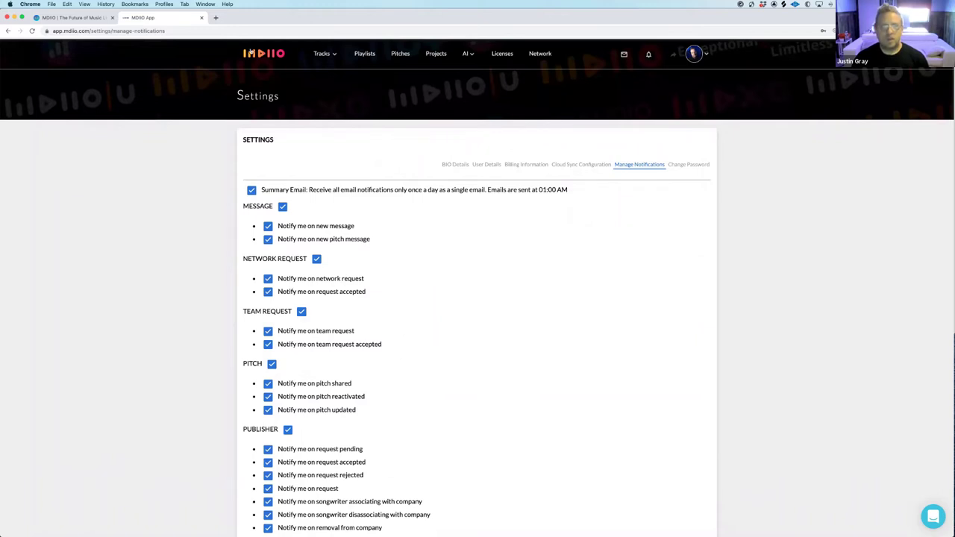
{"action": "left_click", "coordinate": [251, 52]}
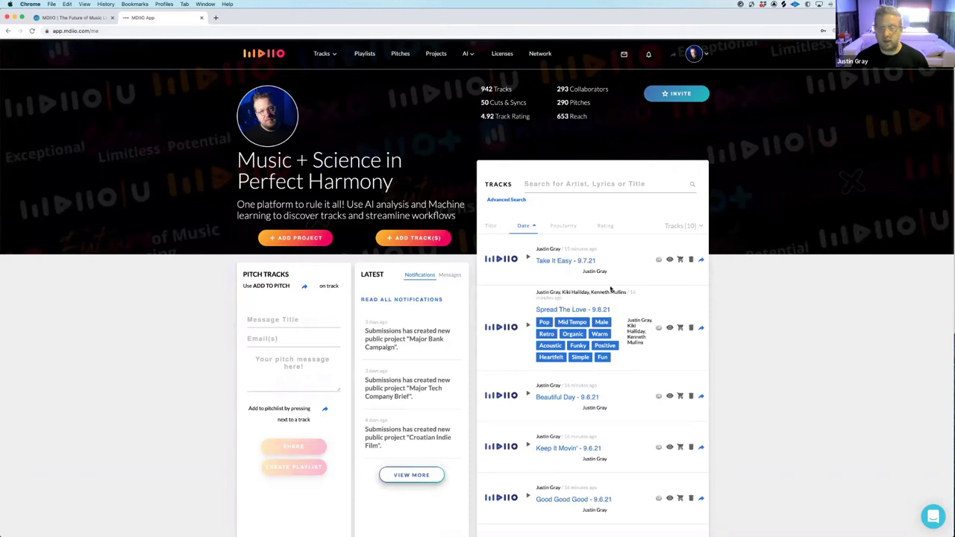
On the Spread The Love - 9.8.21 track, search 'Dorohn' and add DOROHN ENTERTAINMENT as a collaborator
{"action": "left_click", "coordinate": [602, 311]}
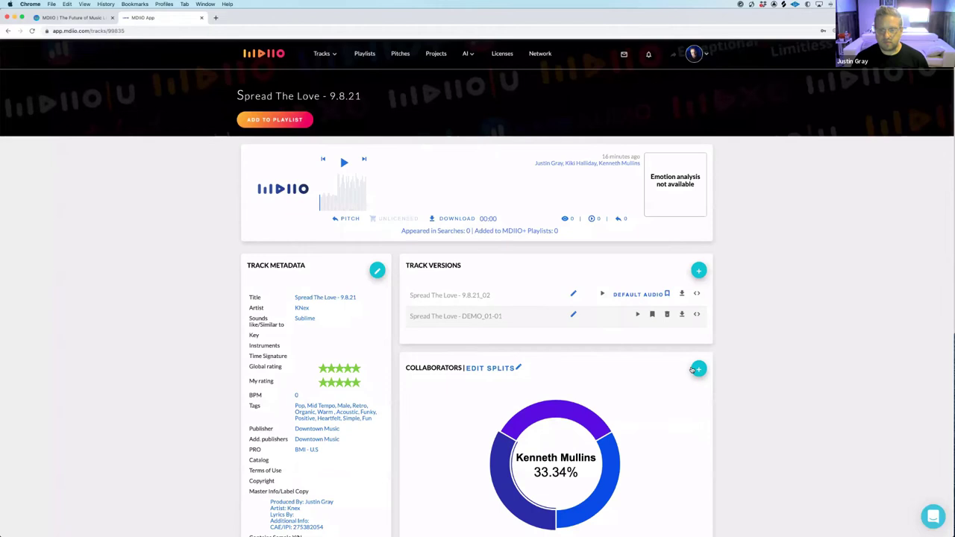
{"action": "left_click", "coordinate": [698, 369]}
{"action": "left_click", "coordinate": [433, 206]}
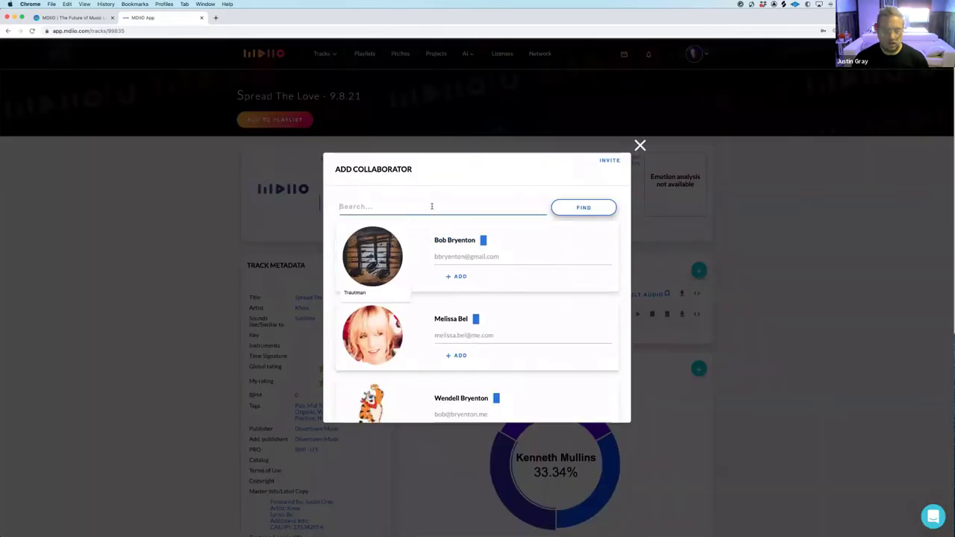
{"action": "type", "text": "Do"}
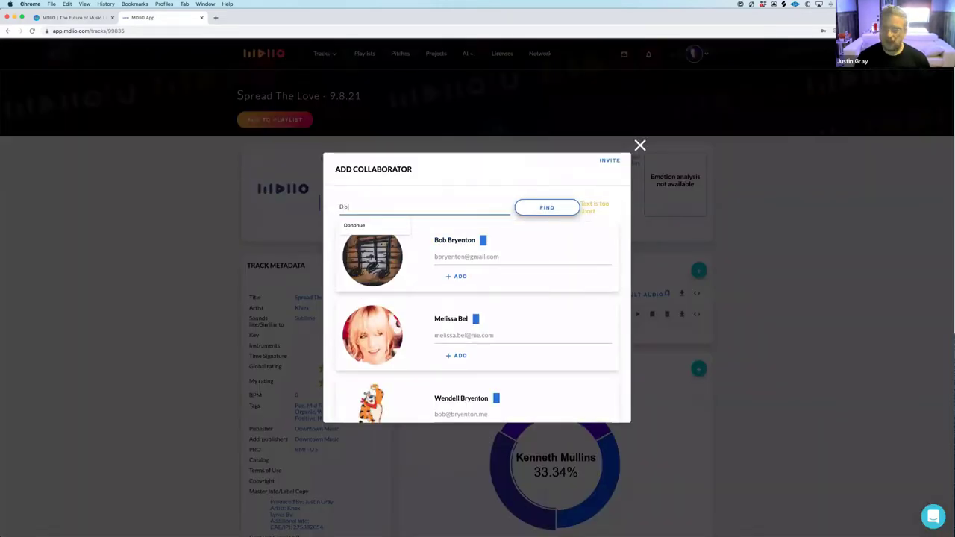
{"action": "type", "text": "rohn"}
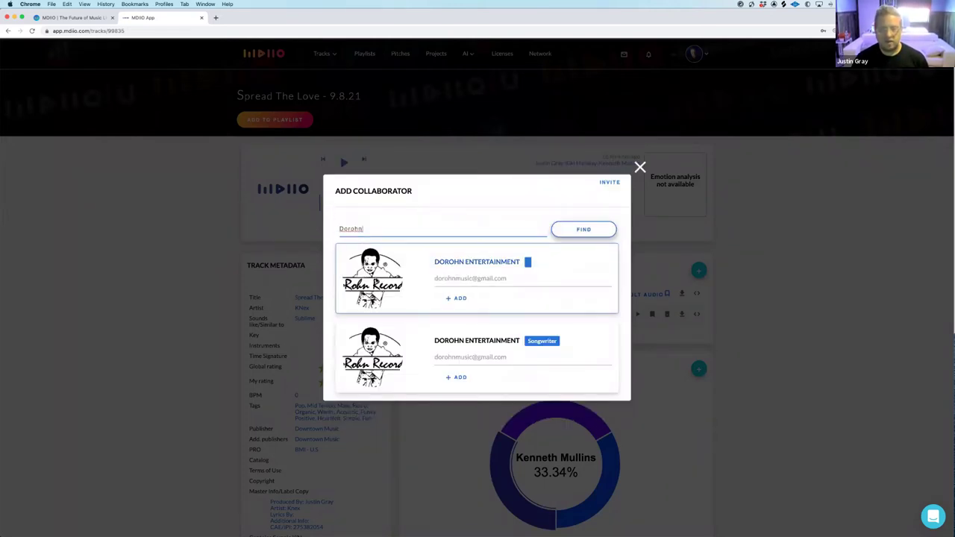
{"action": "left_click", "coordinate": [459, 299]}
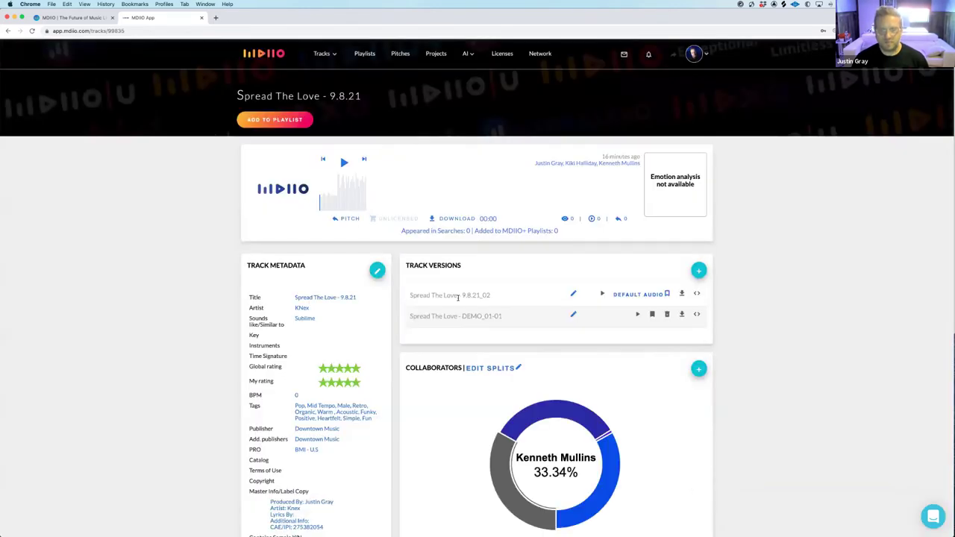
{"action": "scroll", "coordinate": [523, 320], "scroll_direction": "down", "scroll_amount": 5}
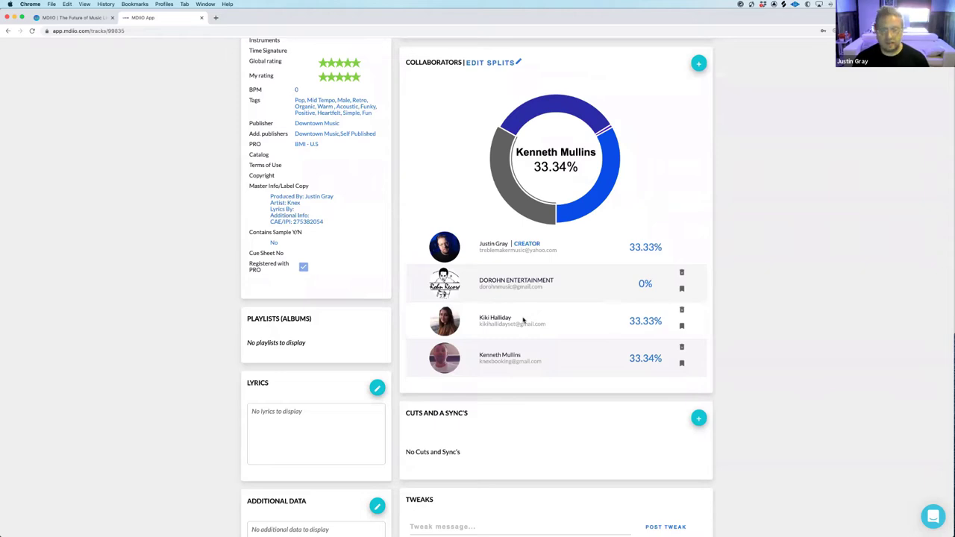
Delete the DOROHN ENTERTAINMENT collaborator, leaving splits of 33.33%, 33.33% and 33.34%
{"action": "left_click", "coordinate": [682, 272]}
{"action": "left_click", "coordinate": [509, 326]}
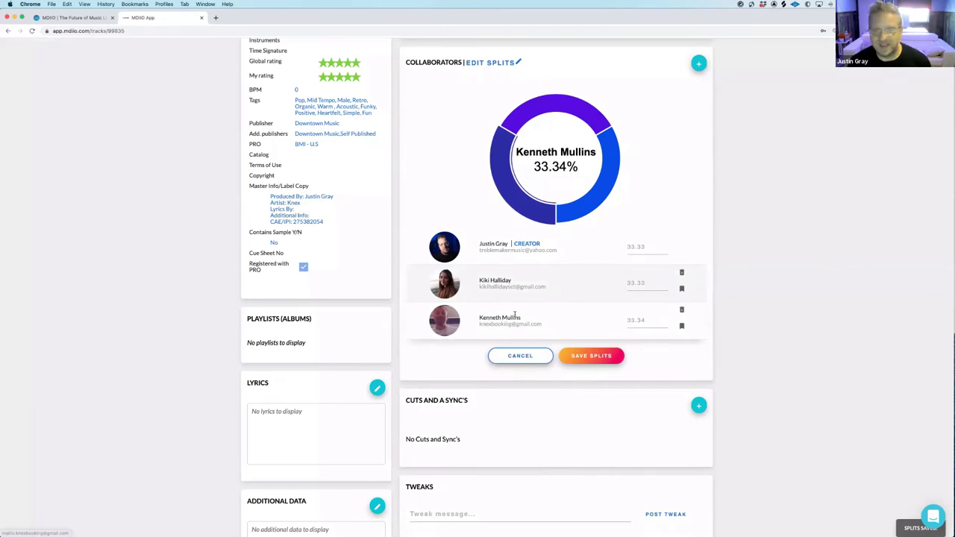
{"action": "scroll", "coordinate": [512, 314], "scroll_direction": "up", "scroll_amount": 4}
{"action": "scroll", "coordinate": [515, 317], "scroll_direction": "up", "scroll_amount": 6}
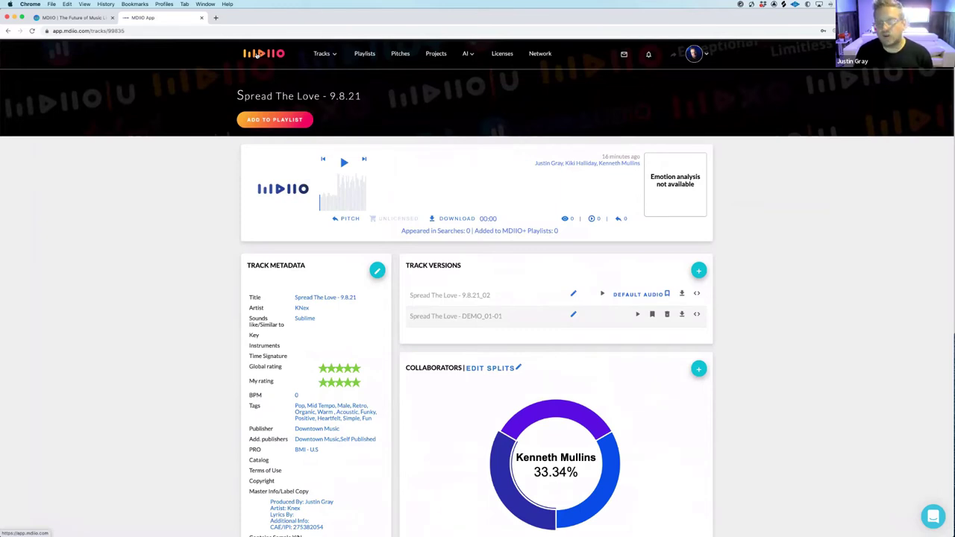
{"action": "scroll", "coordinate": [468, 191], "scroll_direction": "down", "scroll_amount": 3}
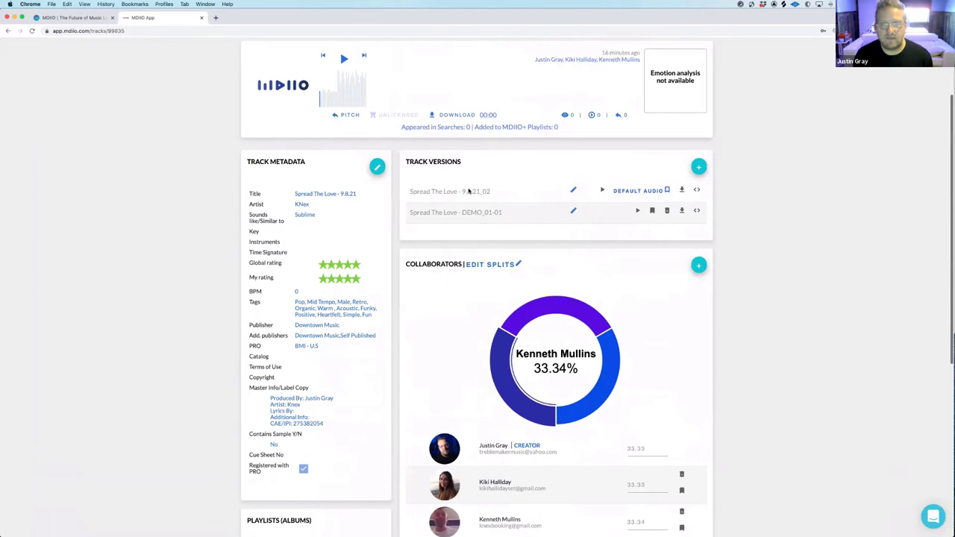
{"action": "scroll", "coordinate": [469, 191], "scroll_direction": "down", "scroll_amount": 7}
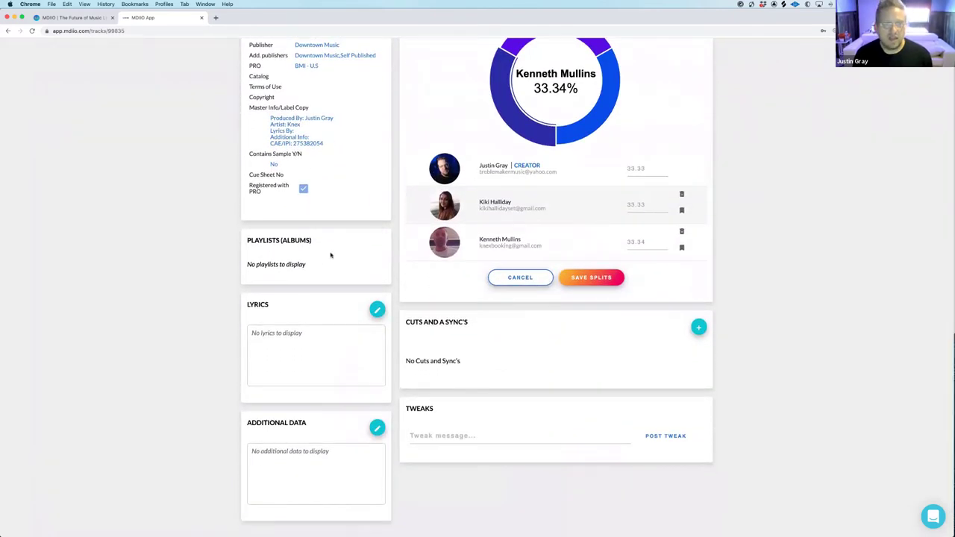
{"action": "left_click", "coordinate": [378, 312]}
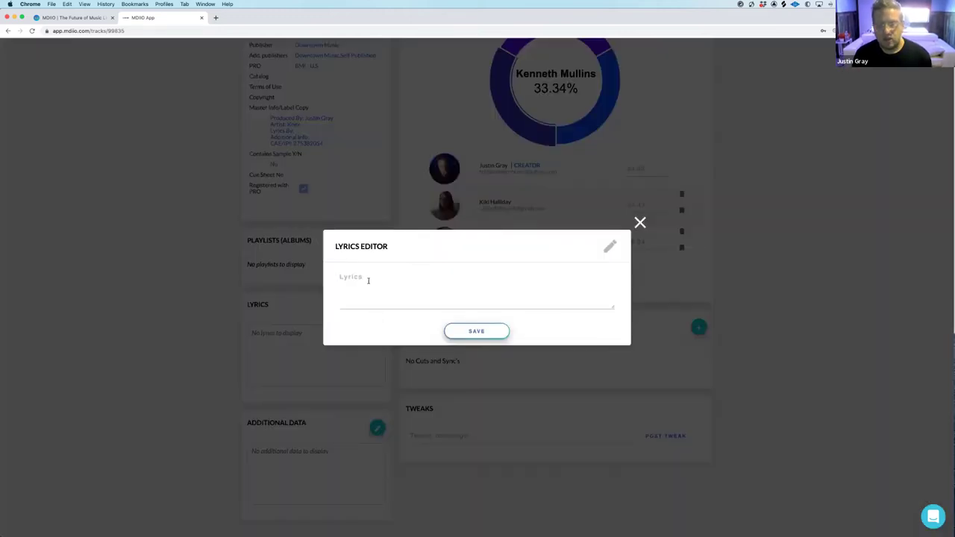
{"action": "left_click", "coordinate": [470, 329]}
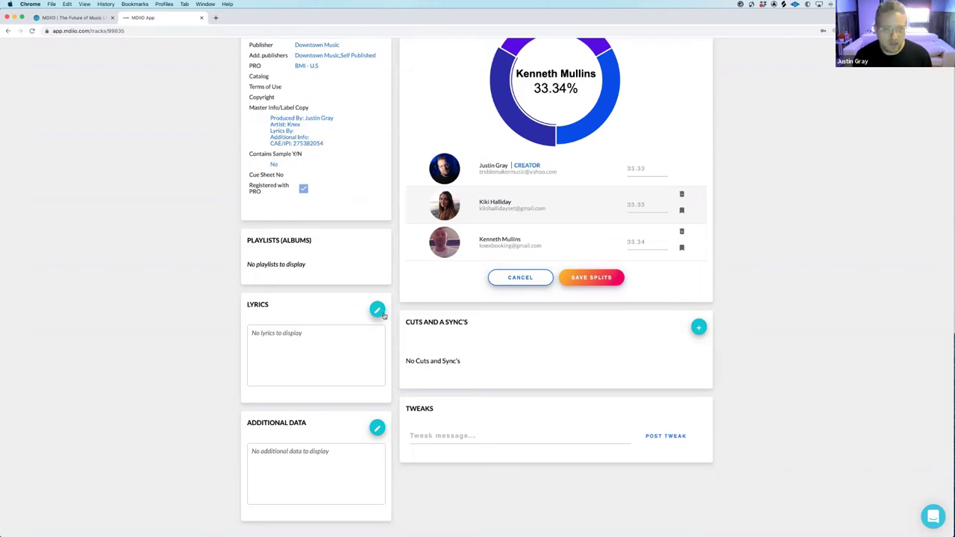
{"action": "scroll", "coordinate": [384, 307], "scroll_direction": "down", "scroll_amount": 1}
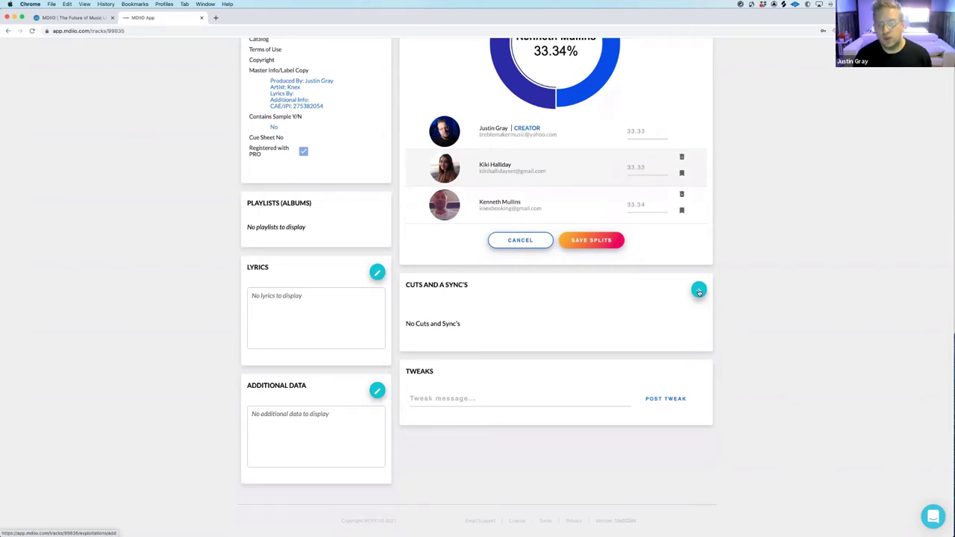
Start a new Cut exploitation, hit the Artist-required warning on save, and close it unsaved
{"action": "left_click", "coordinate": [699, 291]}
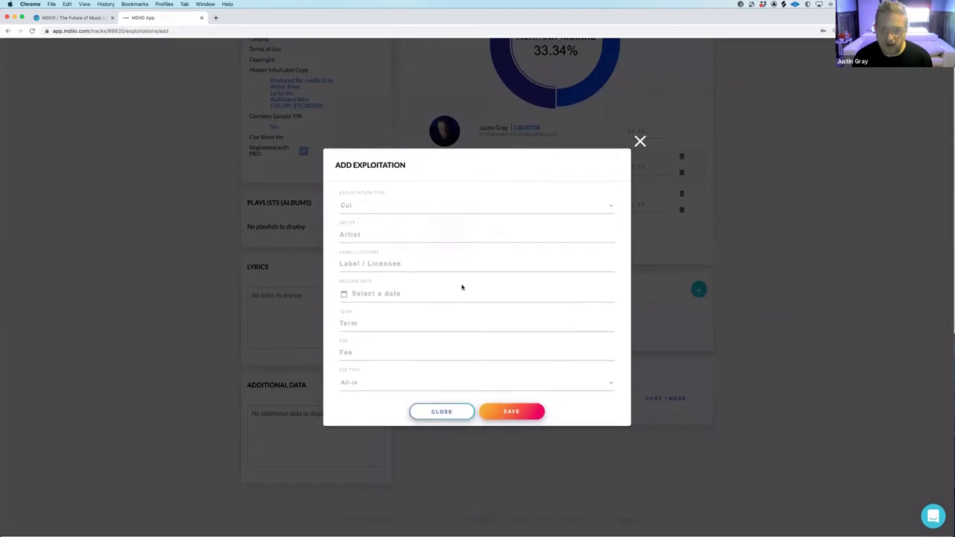
{"action": "left_click", "coordinate": [520, 415]}
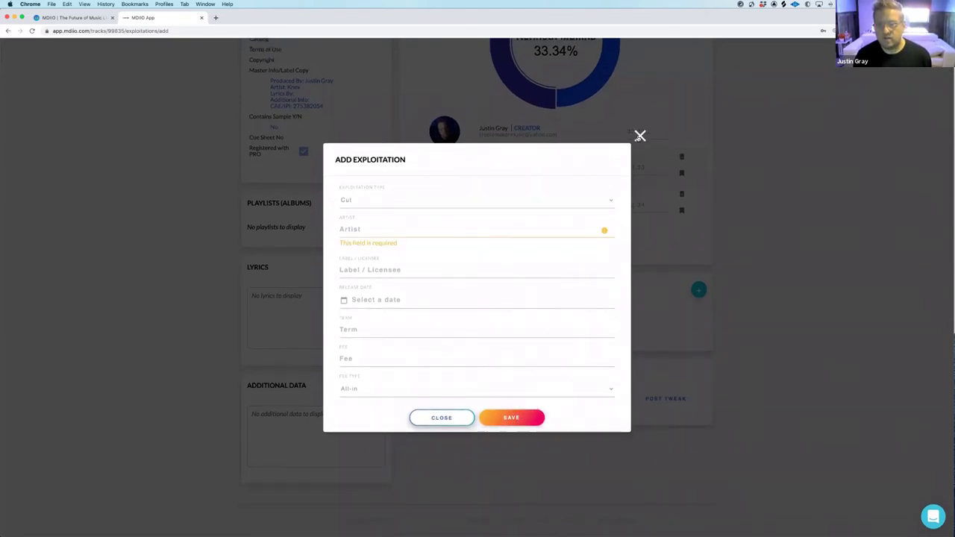
{"action": "left_click", "coordinate": [640, 136]}
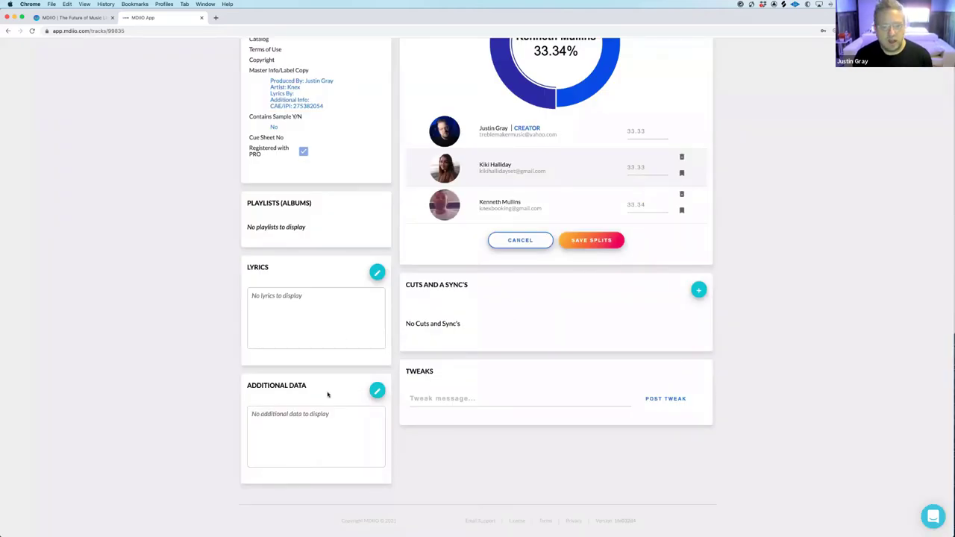
Post the tweak 'Hey all...Love this song' on the track, fixing the typo first
{"action": "left_click", "coordinate": [441, 398]}
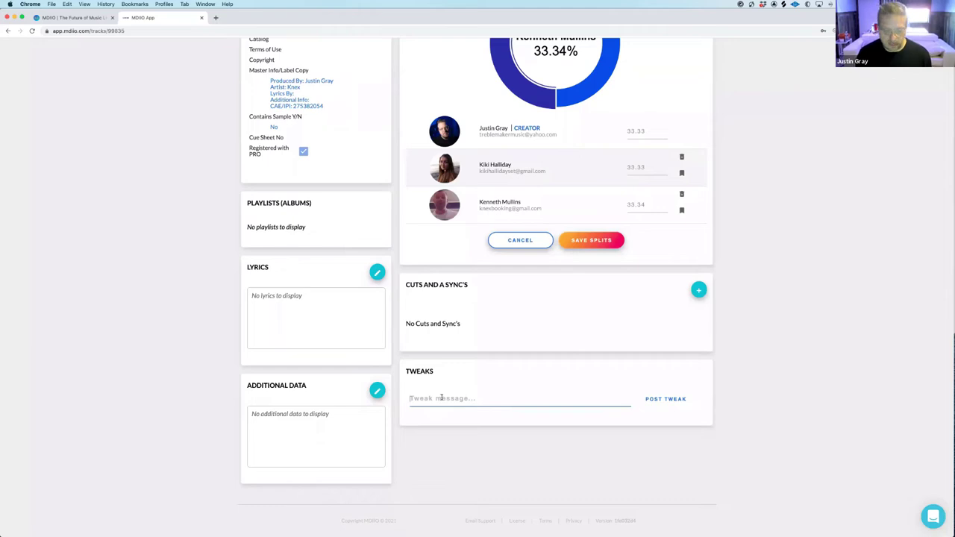
{"action": "type", "text": "Hey al"}
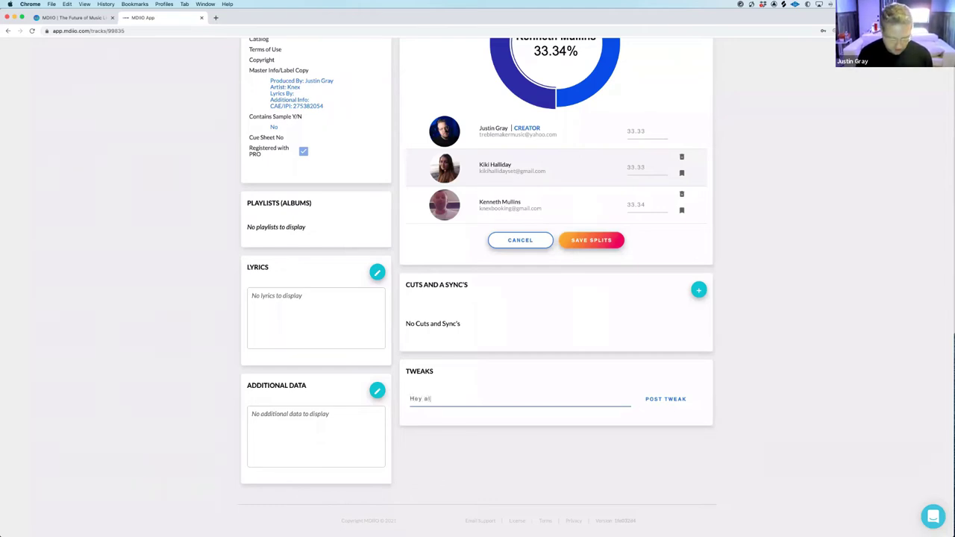
{"action": "type", "text": "l...Love thgis song"}
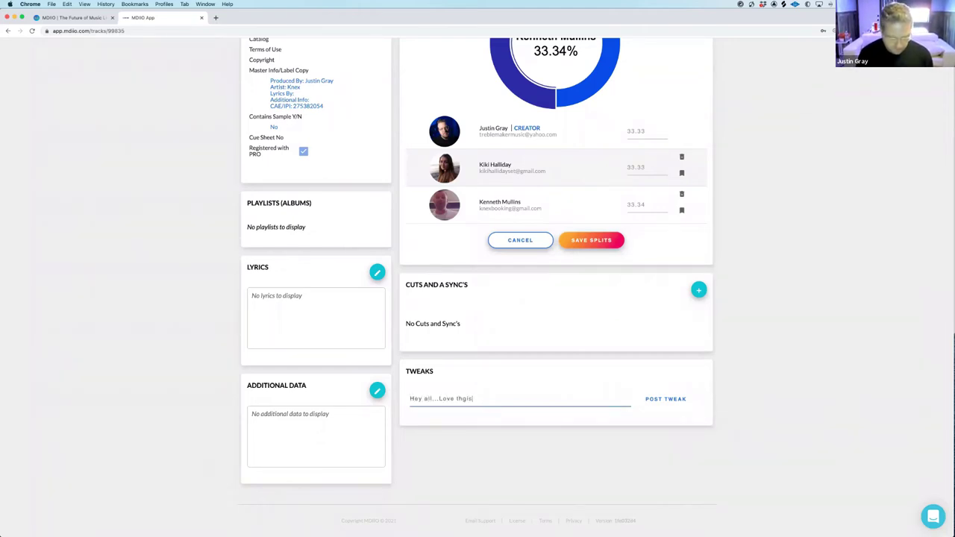
{"action": "left_click", "coordinate": [466, 399]}
{"action": "key", "text": "BackSpace"}
{"action": "left_click", "coordinate": [678, 400]}
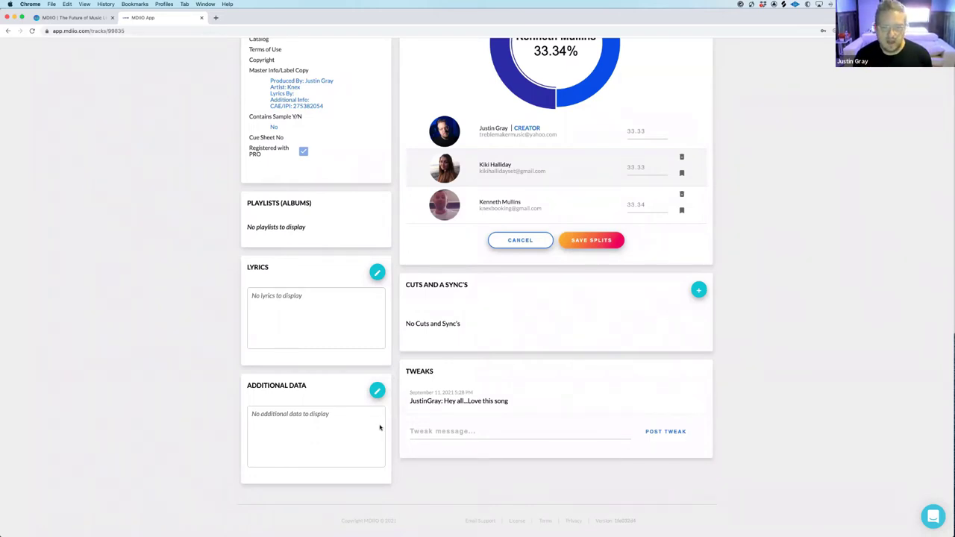
Open the Additional Data editor and close it without changes
{"action": "left_click", "coordinate": [377, 392]}
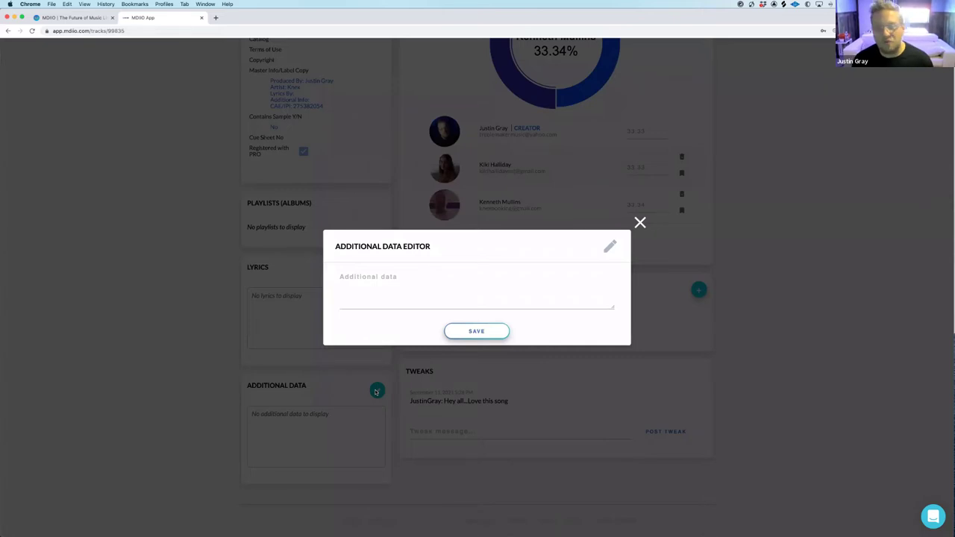
{"action": "left_click", "coordinate": [639, 224]}
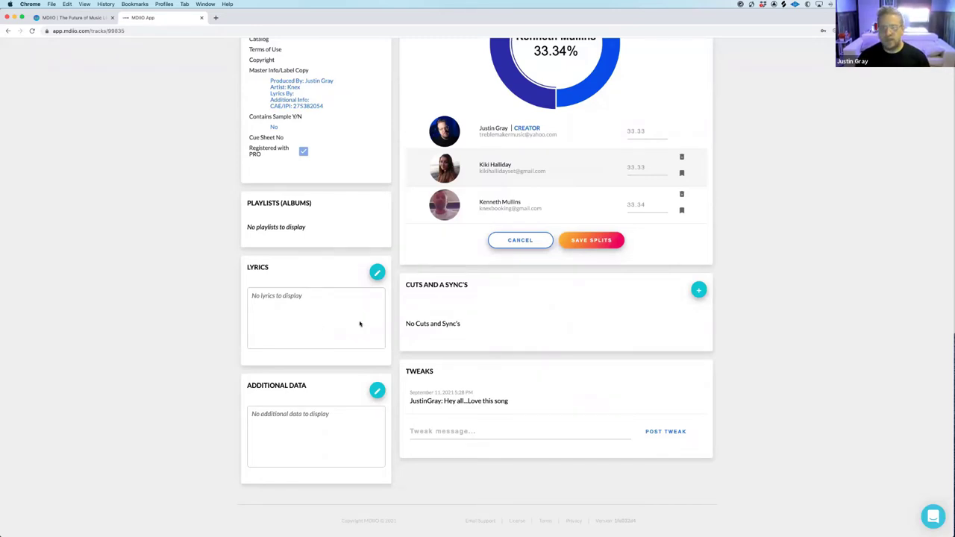
{"action": "scroll", "coordinate": [360, 324], "scroll_direction": "up", "scroll_amount": 6}
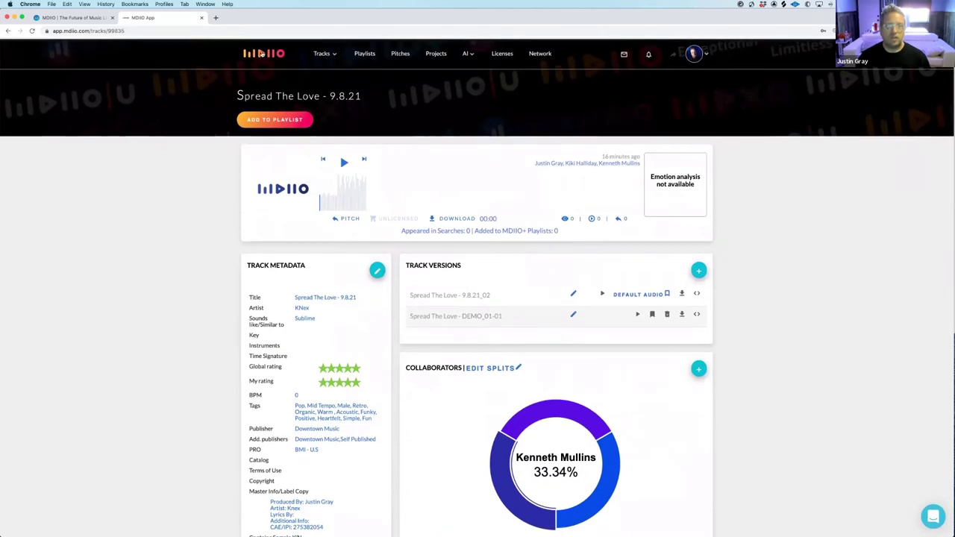
Return to the home dashboard and search the tracks for 'Hip hop'
{"action": "left_click", "coordinate": [261, 54]}
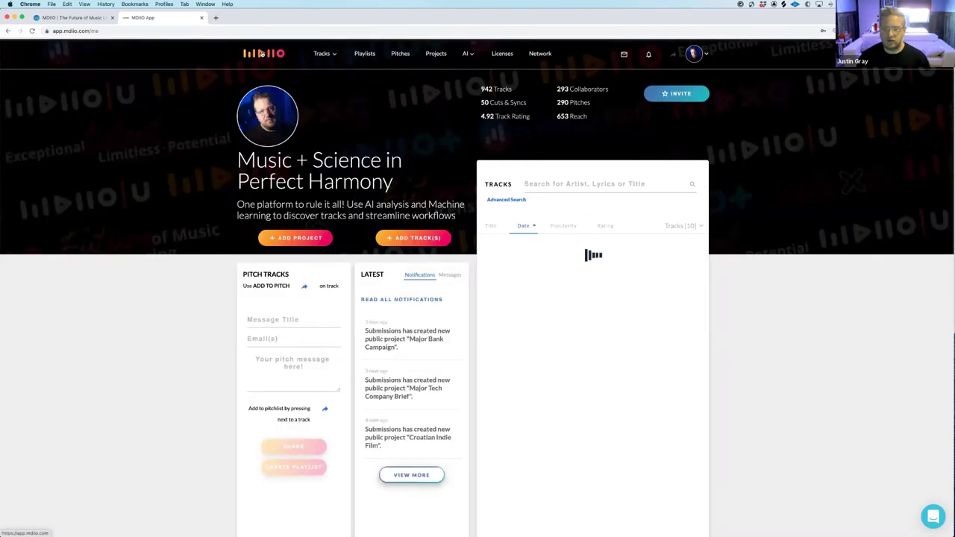
{"action": "left_click", "coordinate": [585, 184]}
{"action": "type", "text": "Hip hop"}
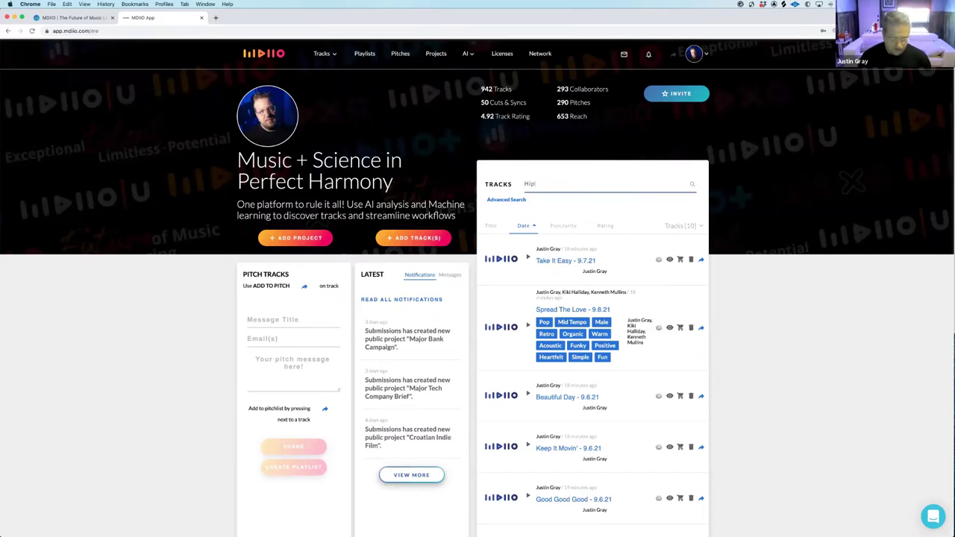
{"action": "key", "text": "Return"}
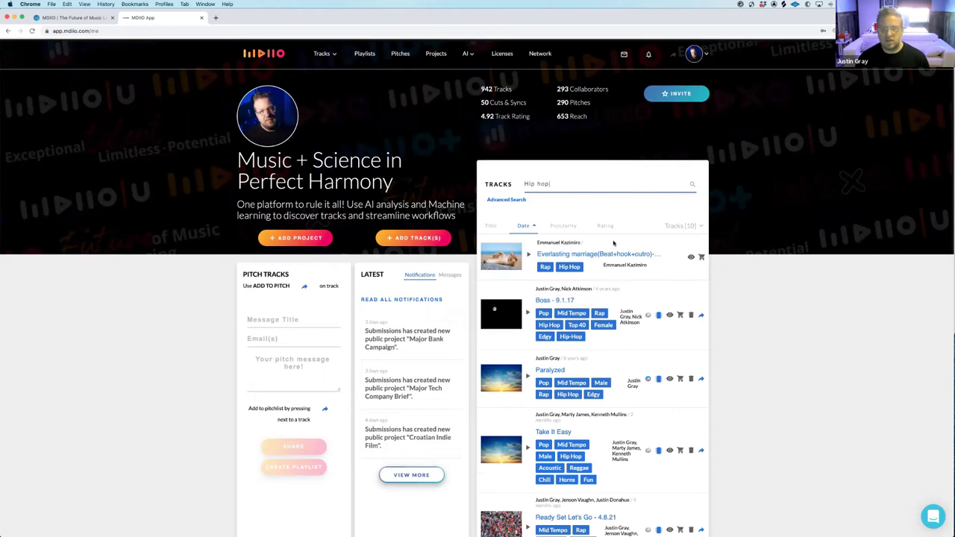
{"action": "scroll", "coordinate": [614, 245], "scroll_direction": "down", "scroll_amount": 1}
{"action": "scroll", "coordinate": [589, 243], "scroll_direction": "up", "scroll_amount": 1}
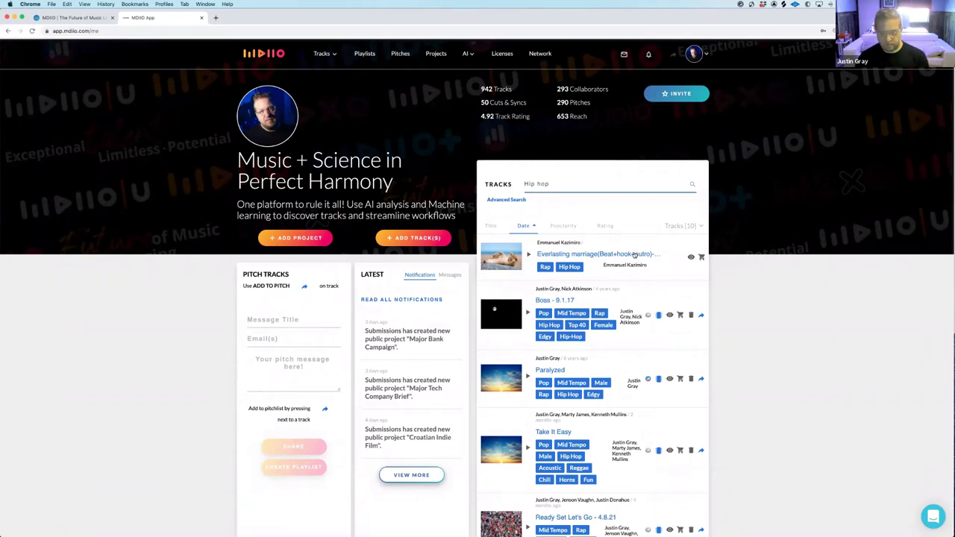
{"action": "scroll", "coordinate": [597, 264], "scroll_direction": "down", "scroll_amount": 5}
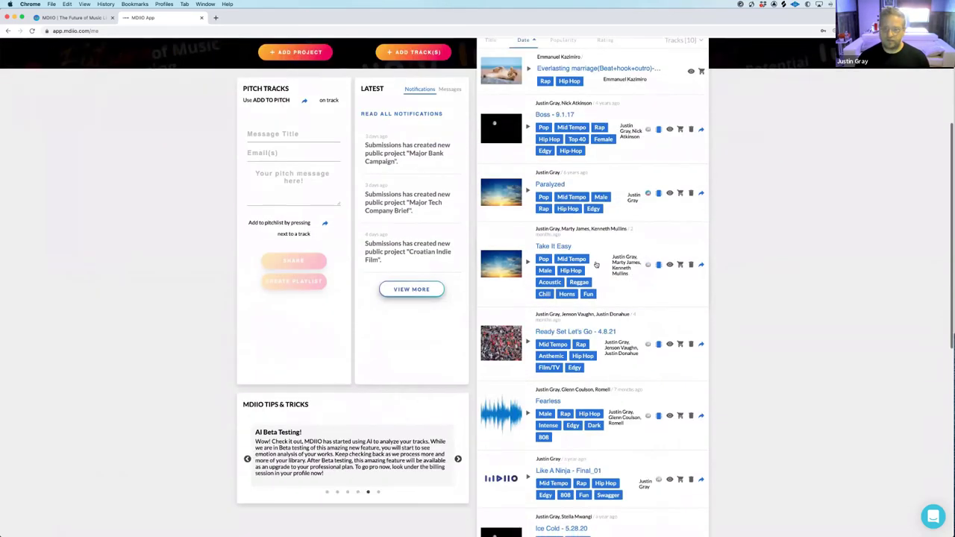
{"action": "scroll", "coordinate": [596, 264], "scroll_direction": "down", "scroll_amount": 10}
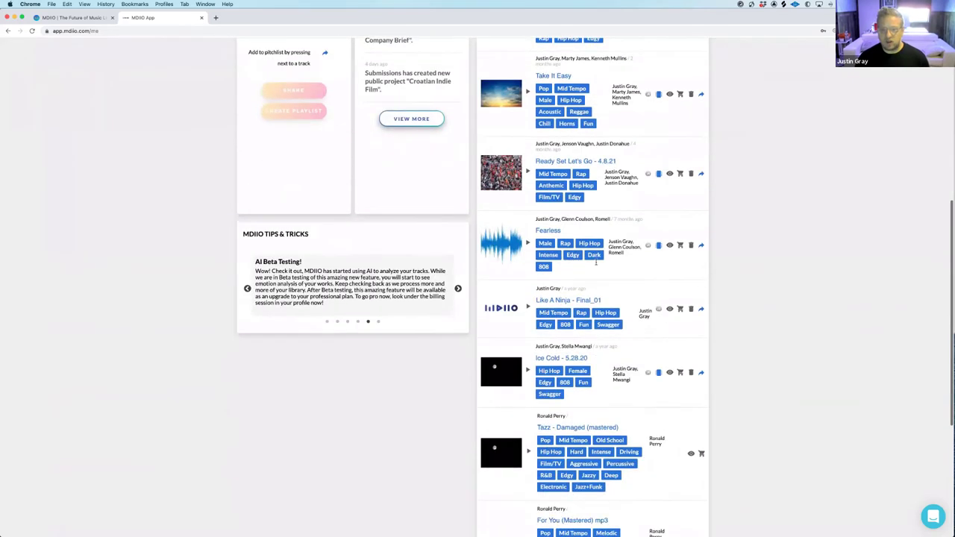
{"action": "scroll", "coordinate": [571, 184], "scroll_direction": "up", "scroll_amount": 15}
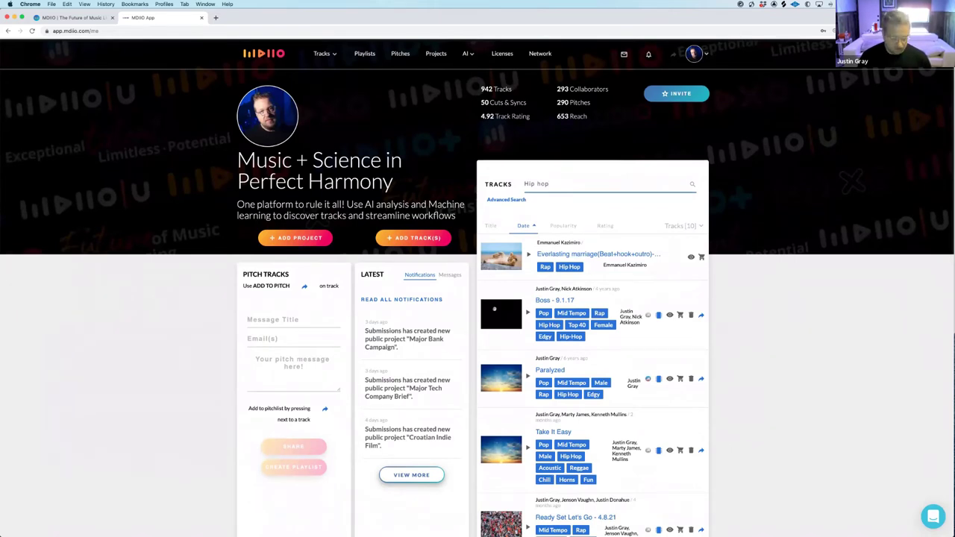
Refine the search to 'Hip hop evan gucci' and open the All Gucci - 8.20.18 track
{"action": "type", "text": "van"}
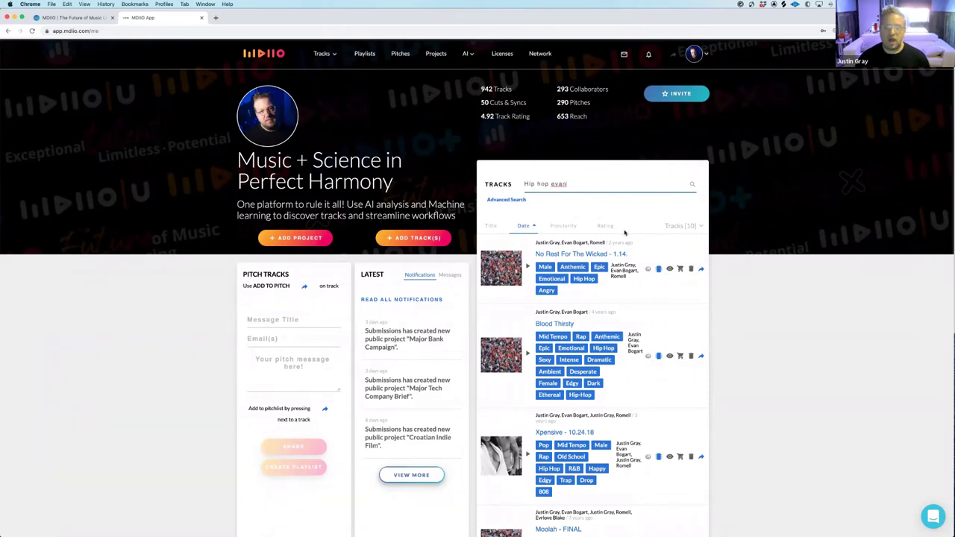
{"action": "scroll", "coordinate": [623, 231], "scroll_direction": "down", "scroll_amount": 5}
{"action": "scroll", "coordinate": [624, 224], "scroll_direction": "up", "scroll_amount": 5}
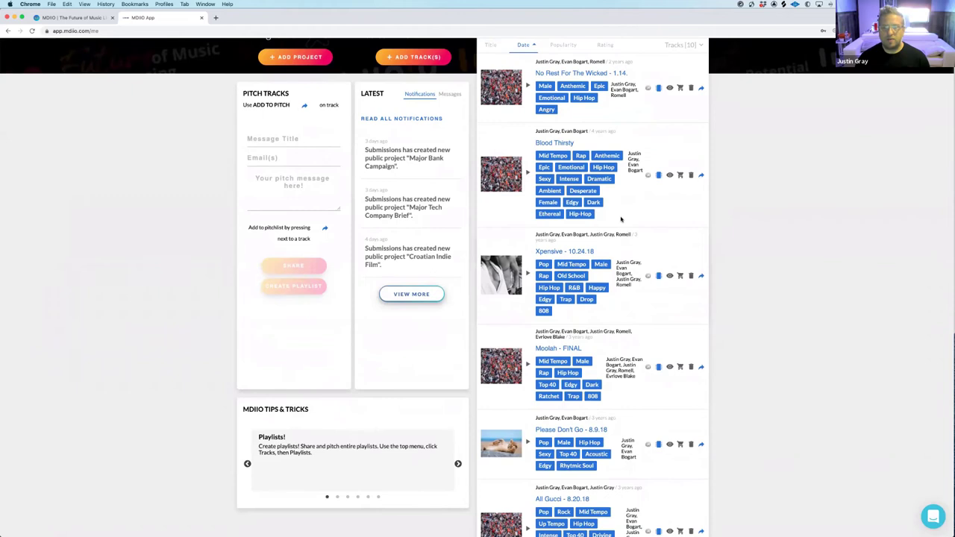
{"action": "type", "text": "m"}
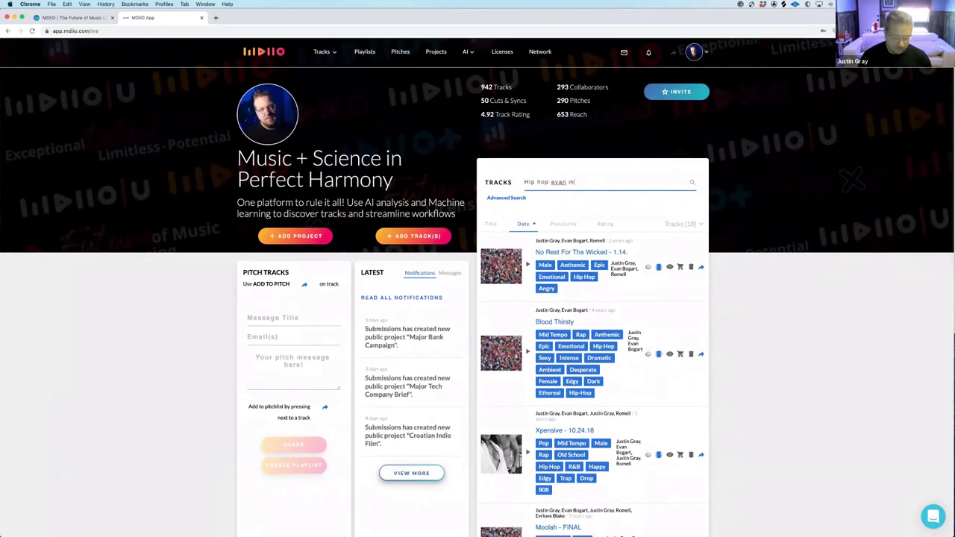
{"action": "key", "text": "BackSpace"}
{"action": "key", "text": "BackSpace"}
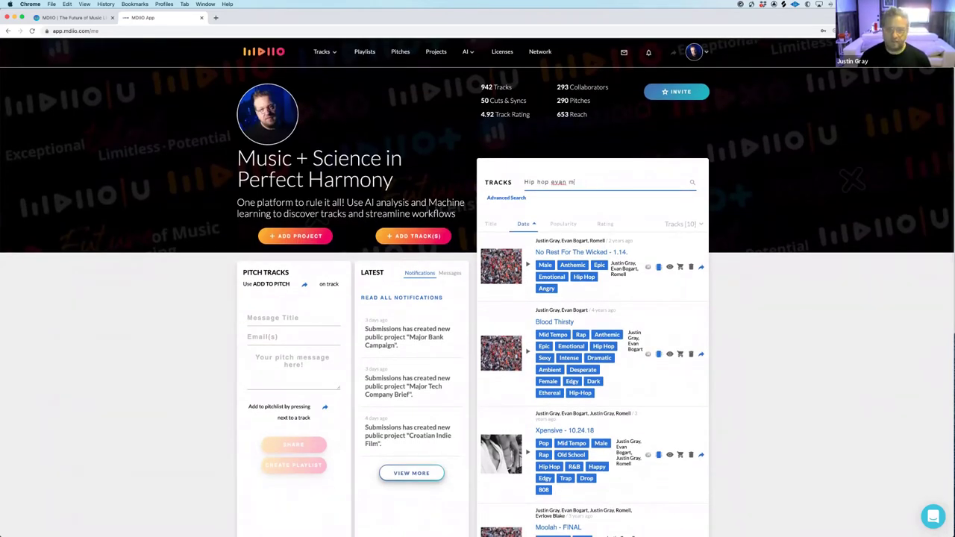
{"action": "type", "text": "gucci"}
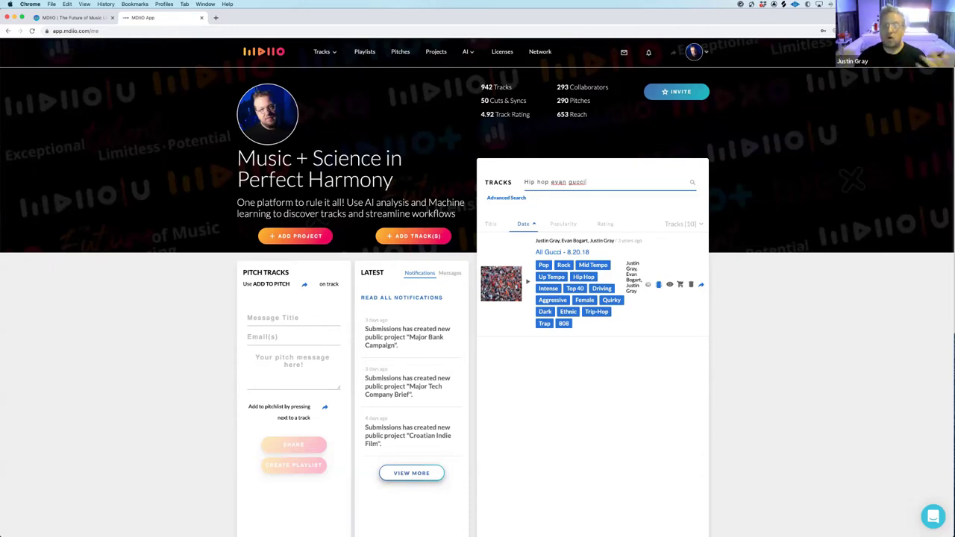
{"action": "left_click", "coordinate": [559, 254]}
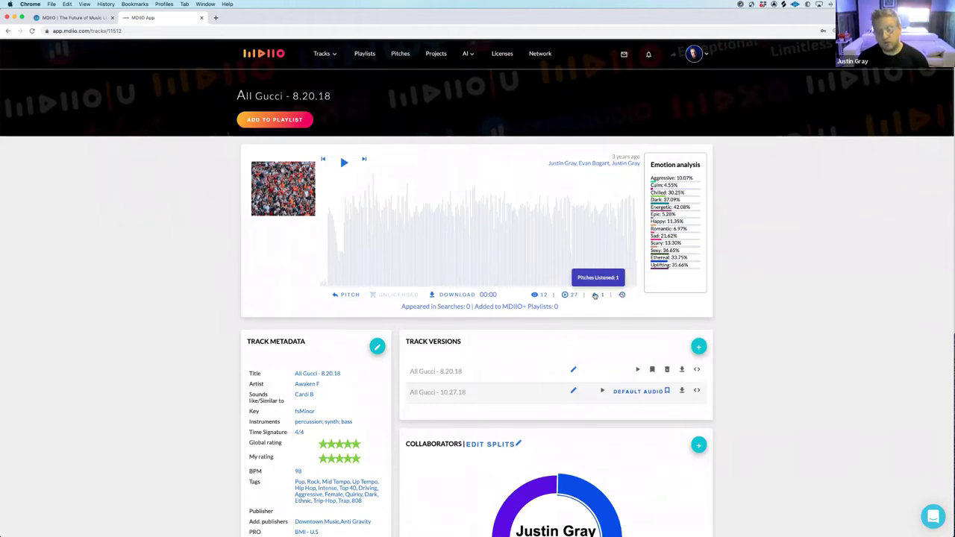
Scroll down the All Gucci track page and open its full lyrics
{"action": "scroll", "coordinate": [594, 295], "scroll_direction": "down", "scroll_amount": 5}
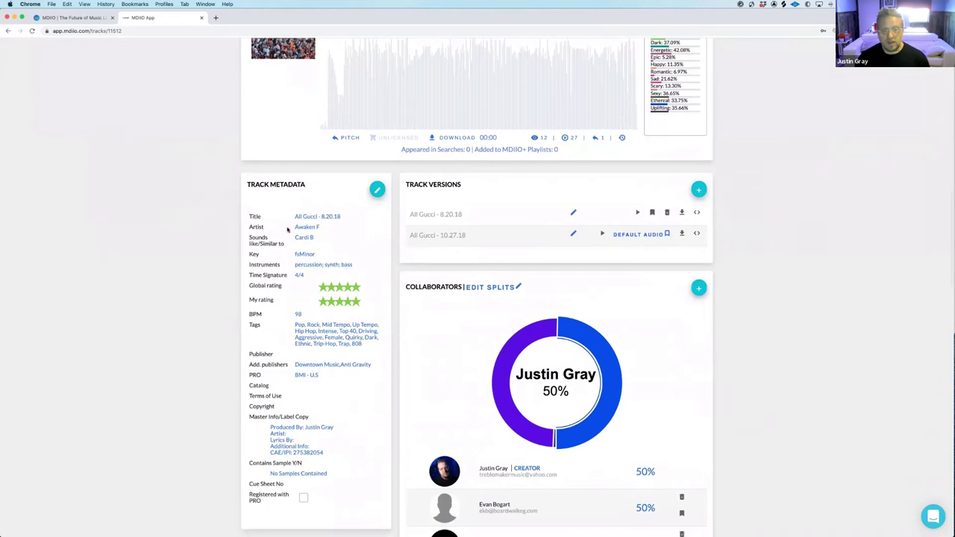
{"action": "scroll", "coordinate": [336, 250], "scroll_direction": "down", "scroll_amount": 5}
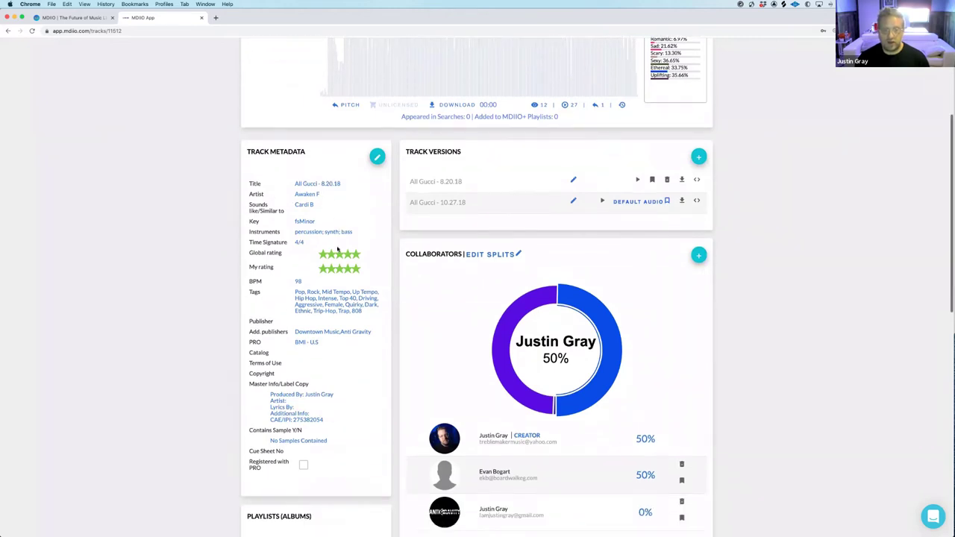
{"action": "scroll", "coordinate": [339, 249], "scroll_direction": "down", "scroll_amount": 6}
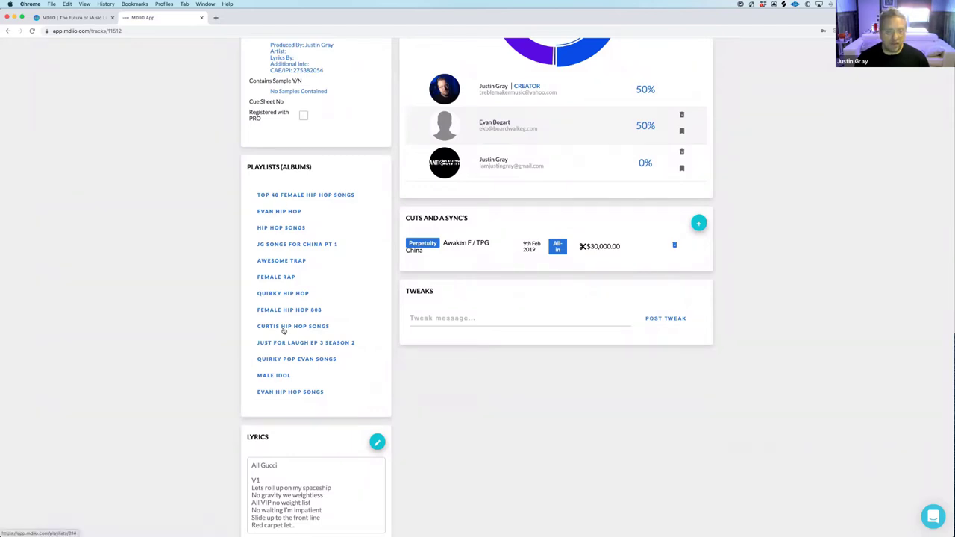
{"action": "scroll", "coordinate": [291, 235], "scroll_direction": "down", "scroll_amount": 2}
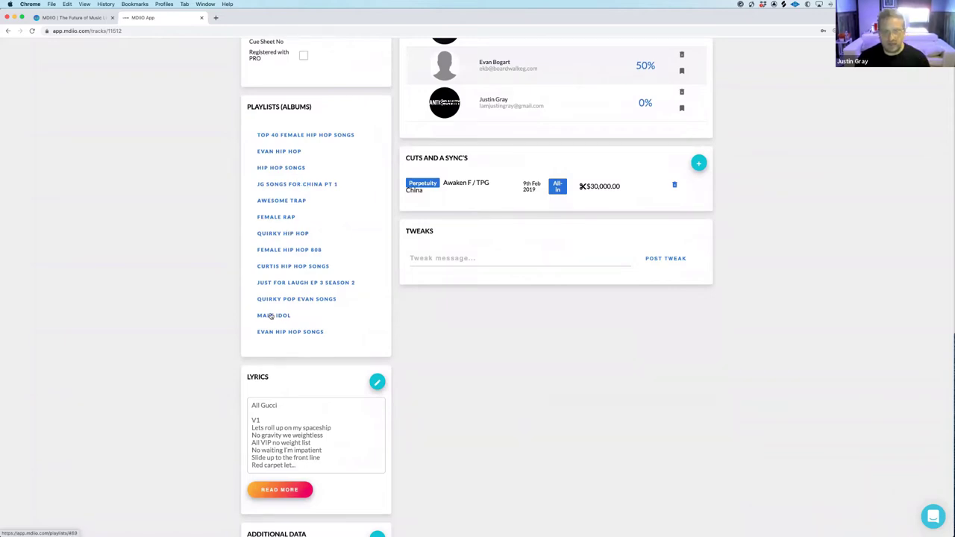
{"action": "scroll", "coordinate": [316, 246], "scroll_direction": "down", "scroll_amount": 3}
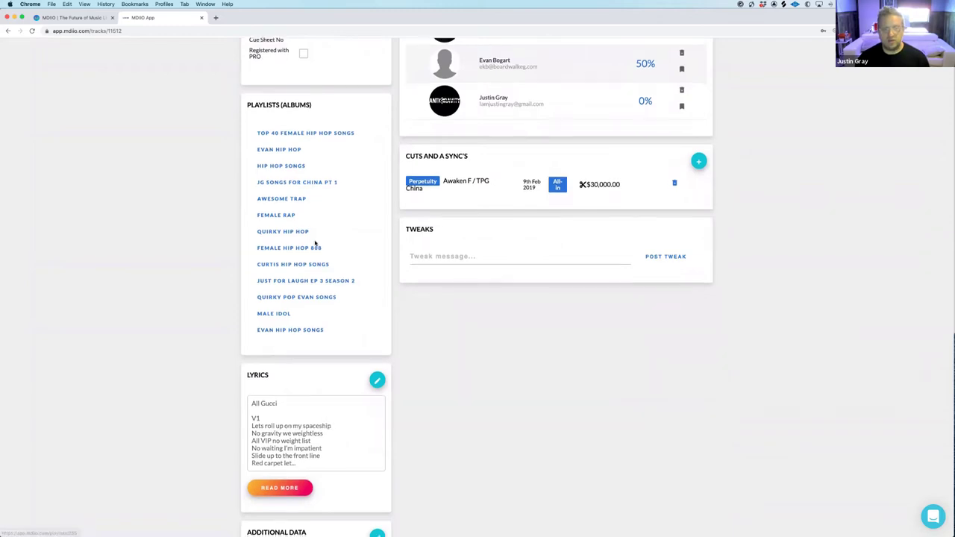
{"action": "left_click", "coordinate": [290, 383]}
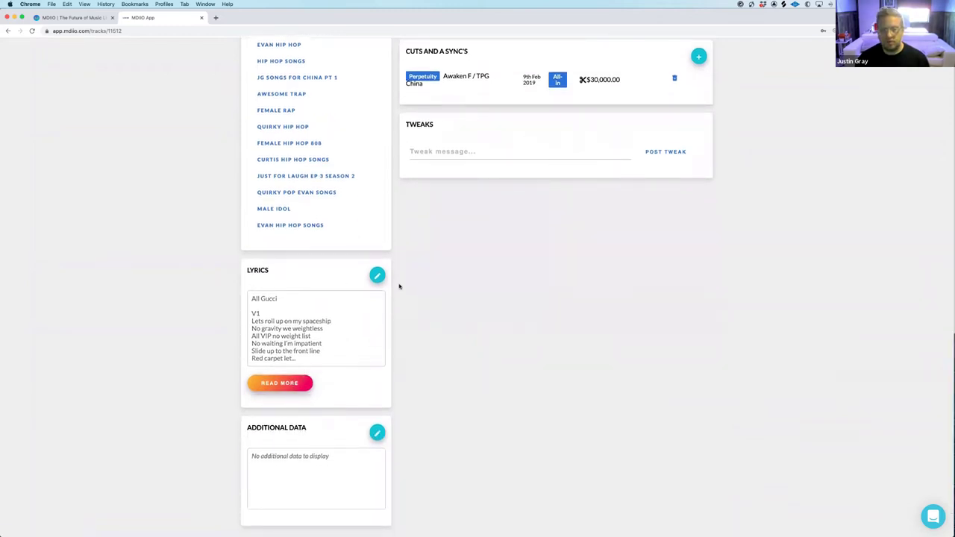
{"action": "scroll", "coordinate": [445, 256], "scroll_direction": "down", "scroll_amount": 5}
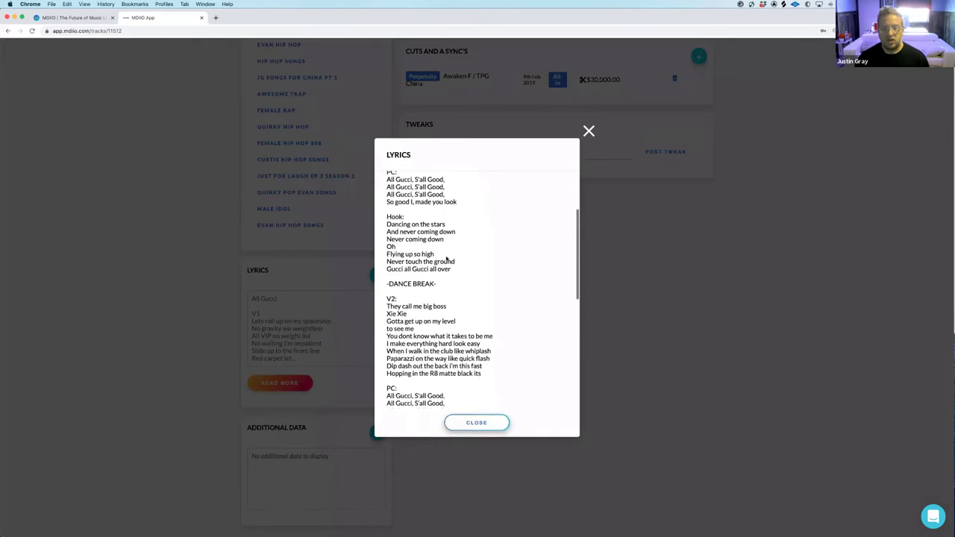
{"action": "scroll", "coordinate": [446, 257], "scroll_direction": "down", "scroll_amount": 3}
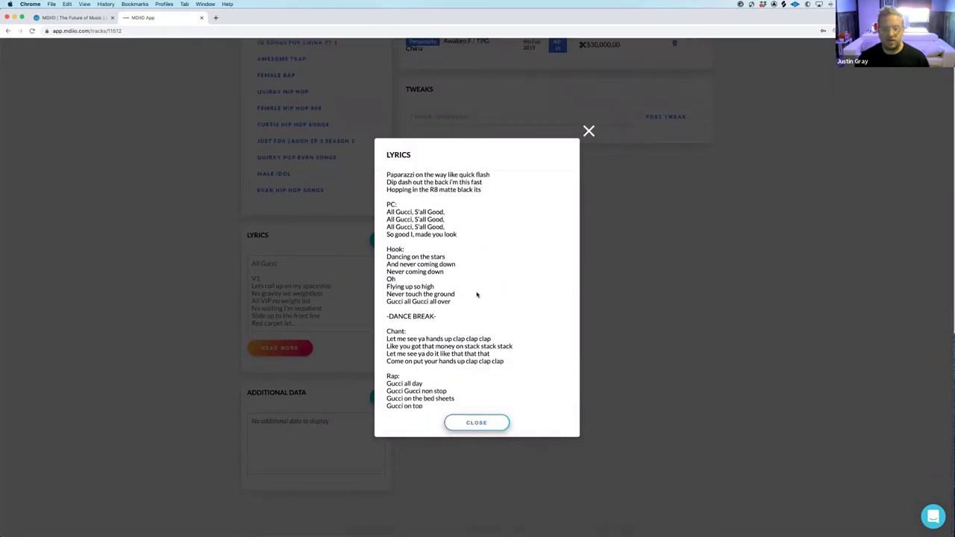
{"action": "scroll", "coordinate": [477, 295], "scroll_direction": "up", "scroll_amount": 3}
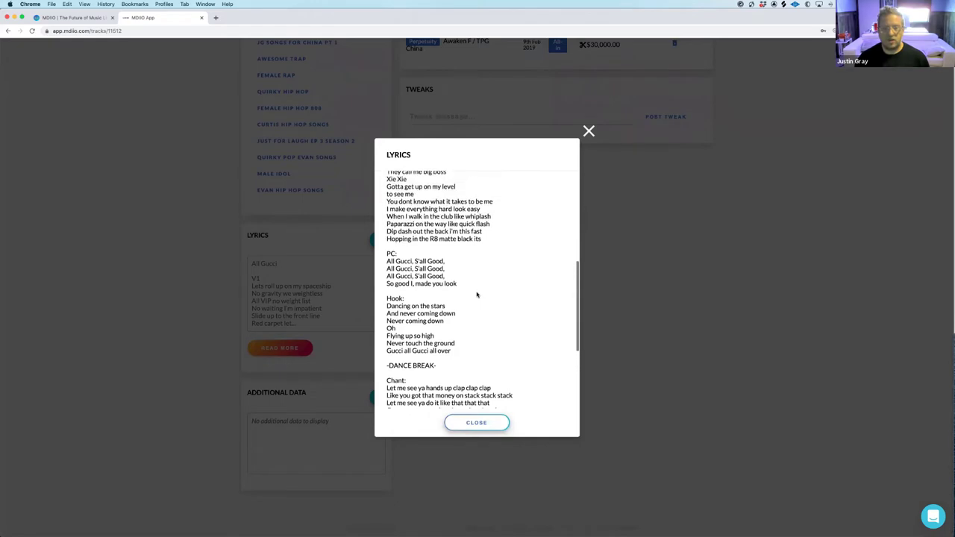
Select 'Paparazzi' in the lyrics, close the popup, and go back to the dashboard
{"action": "double_click", "coordinate": [416, 225]}
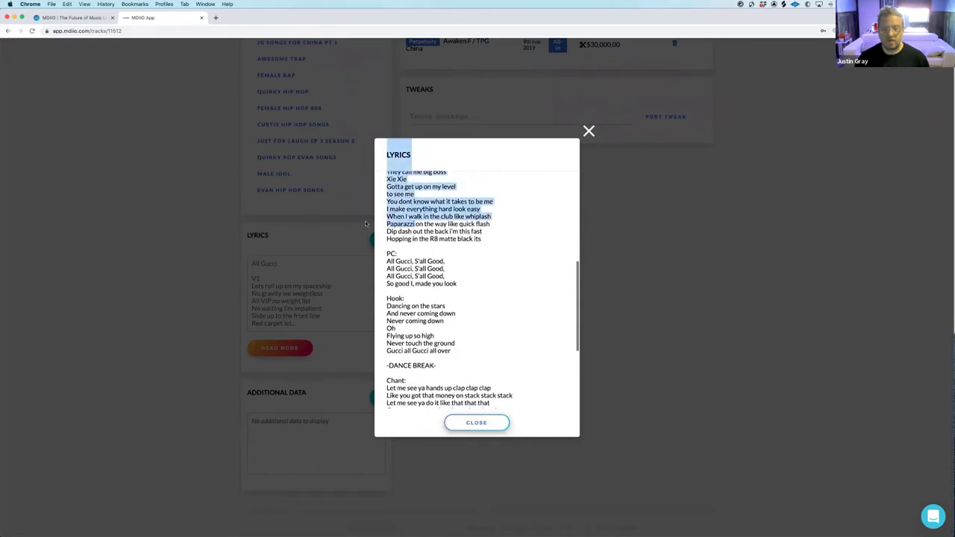
{"action": "left_click", "coordinate": [589, 131]}
{"action": "scroll", "coordinate": [438, 210], "scroll_direction": "up", "scroll_amount": 5}
{"action": "scroll", "coordinate": [438, 210], "scroll_direction": "up", "scroll_amount": 10}
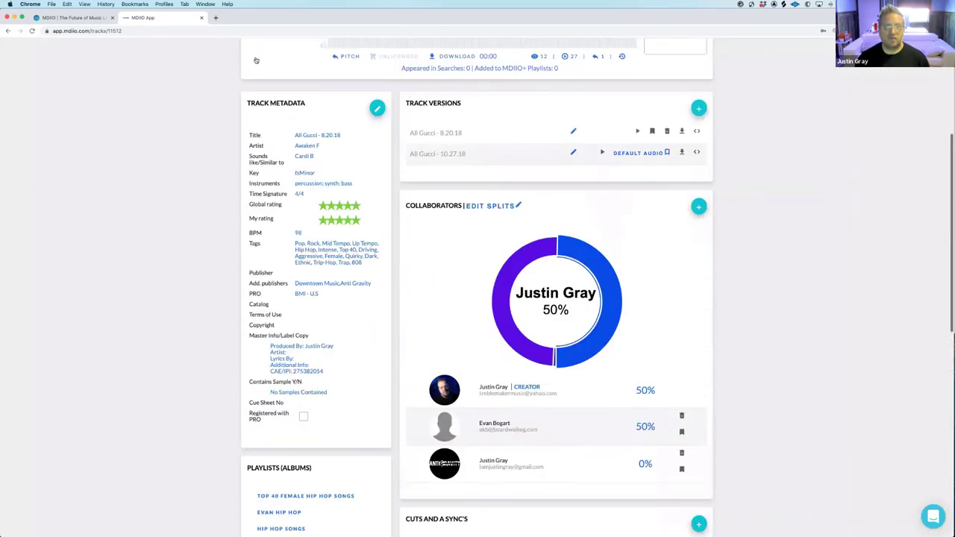
{"action": "key", "text": "super+bracketleft"}
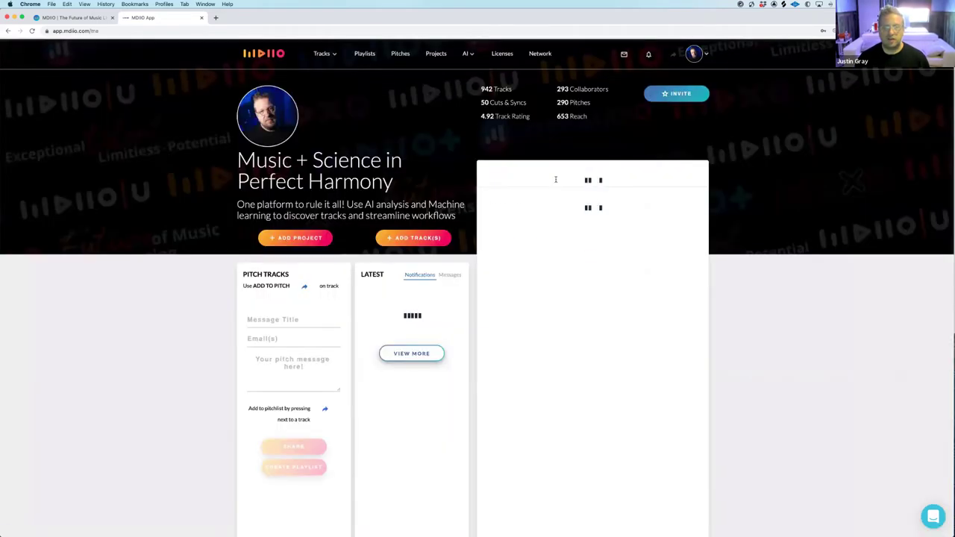
Search the tracks for 'Pappaazzi' and scan the results
{"action": "left_click", "coordinate": [557, 183]}
{"action": "type", "text": "Pappal"}
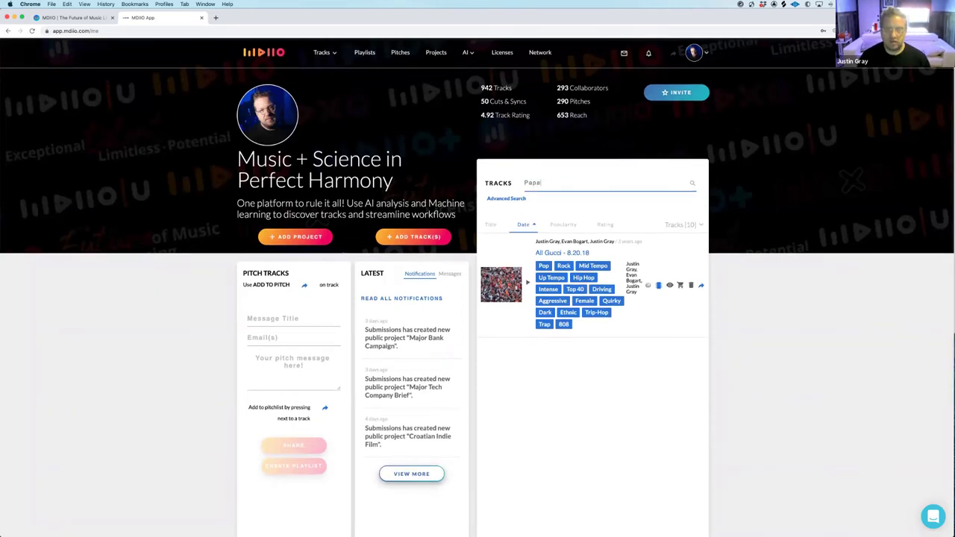
{"action": "type", "text": "azzi"}
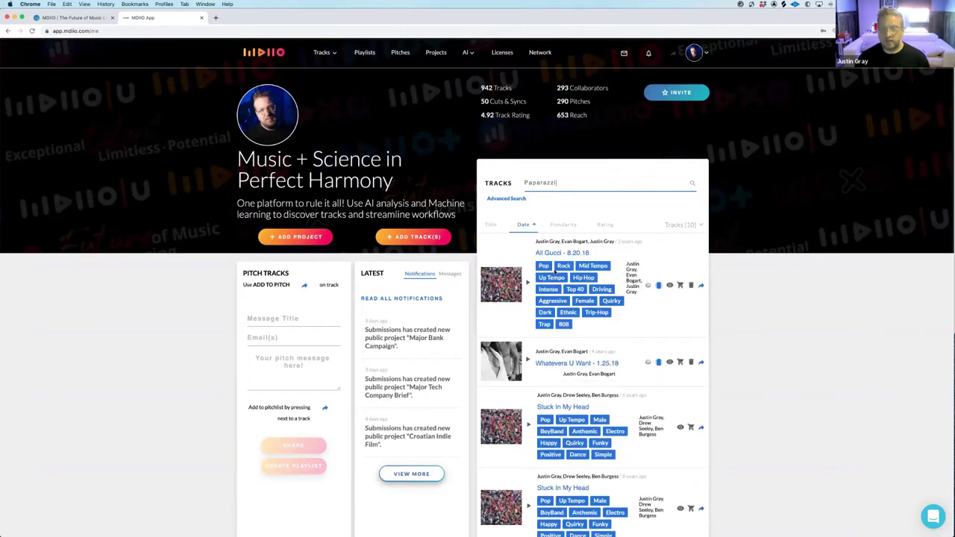
{"action": "scroll", "coordinate": [556, 271], "scroll_direction": "down", "scroll_amount": 5}
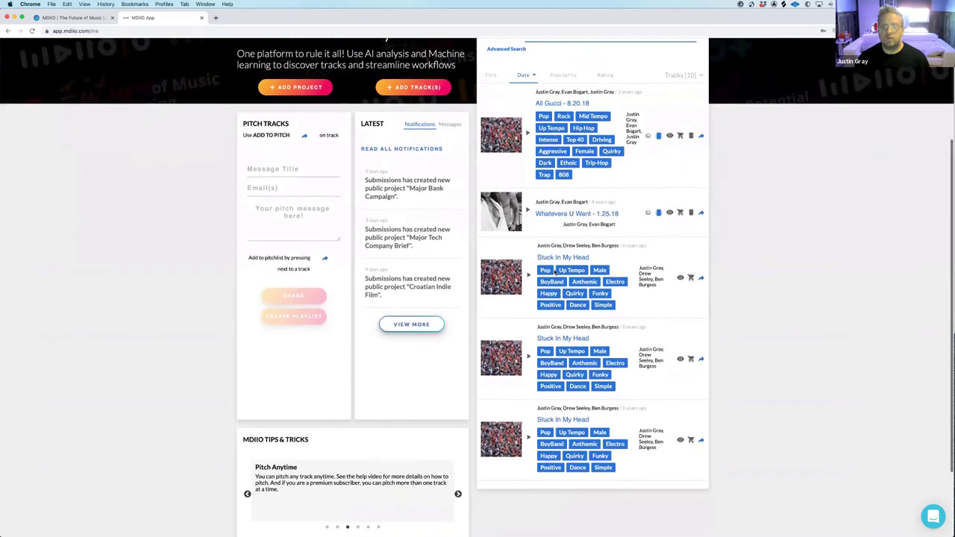
{"action": "scroll", "coordinate": [556, 271], "scroll_direction": "up", "scroll_amount": 3}
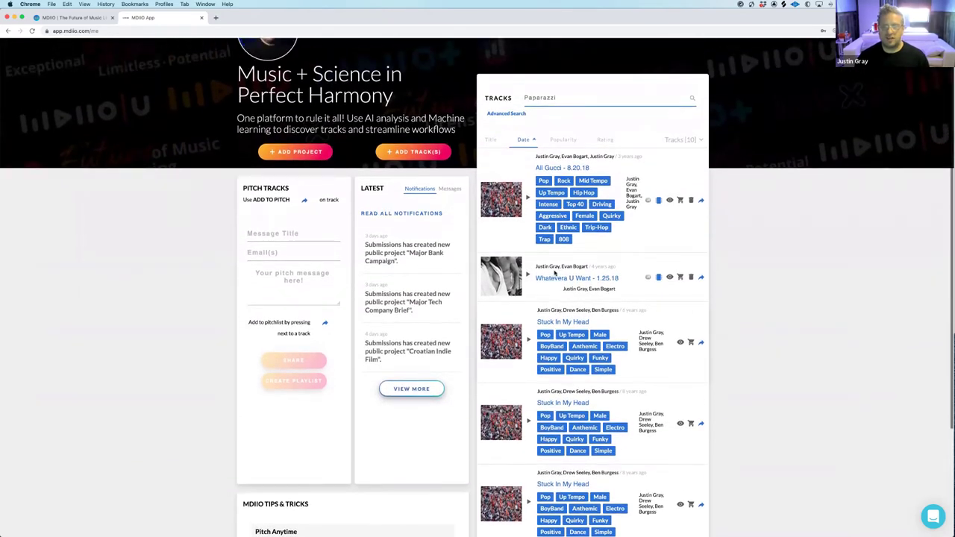
{"action": "scroll", "coordinate": [554, 273], "scroll_direction": "up", "scroll_amount": 1}
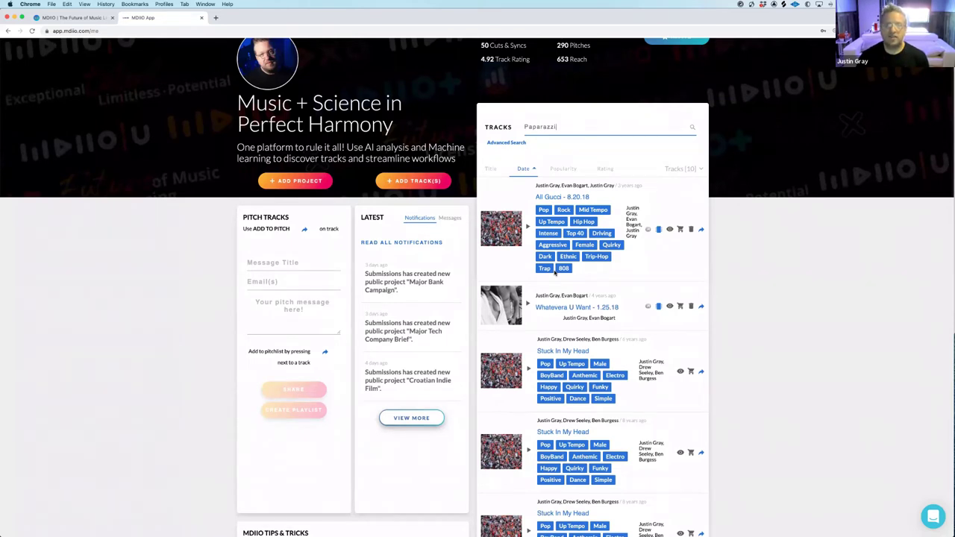
Replace the search with 'Swagger hip hop' and publish Like A Ninja to HyprAudio
{"action": "key", "text": "super+a"}
{"action": "key", "text": "BackSpace"}
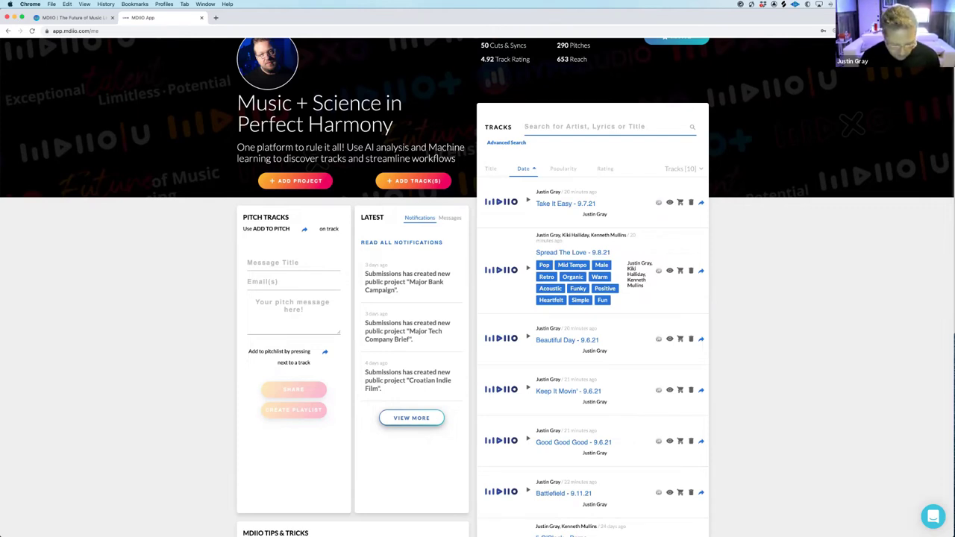
{"action": "type", "text": "Swa"}
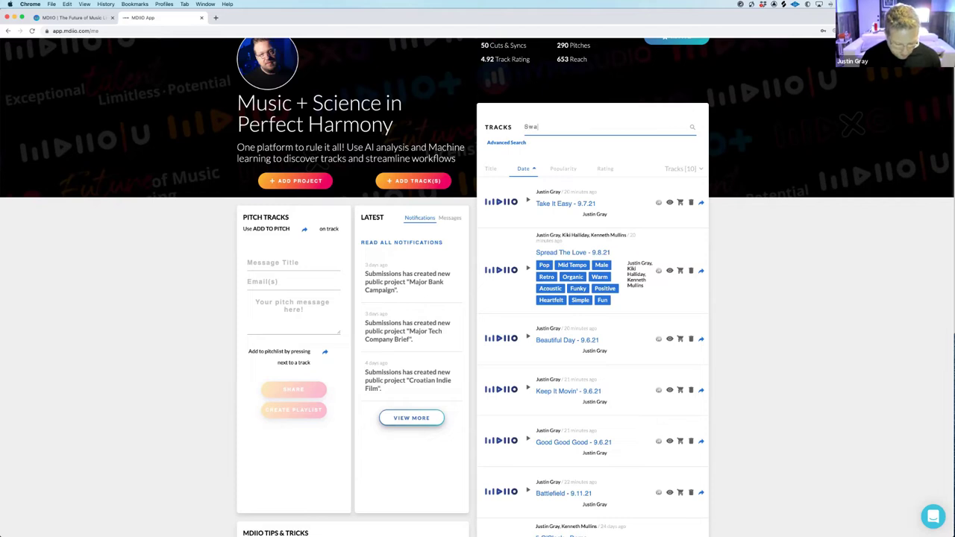
{"action": "type", "text": "gger hip hop"}
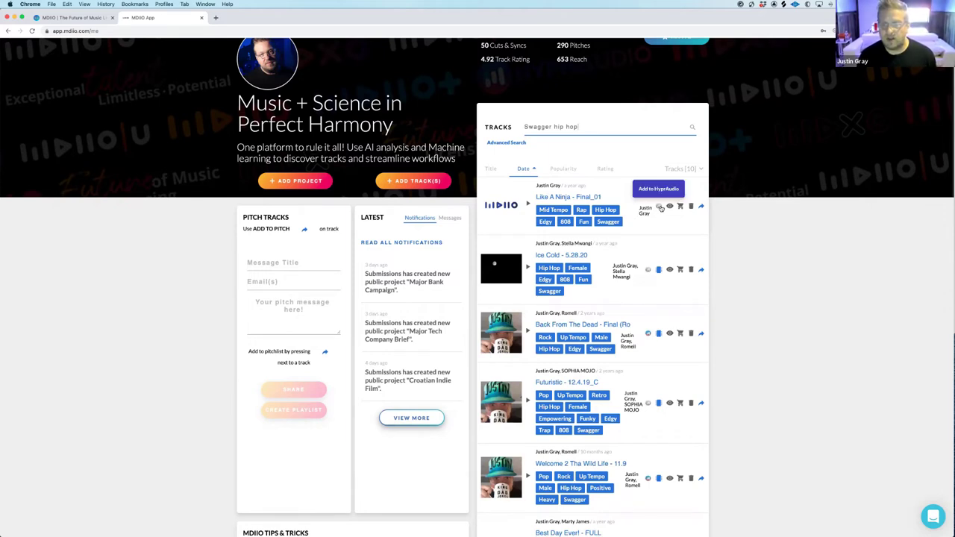
{"action": "left_click", "coordinate": [660, 208]}
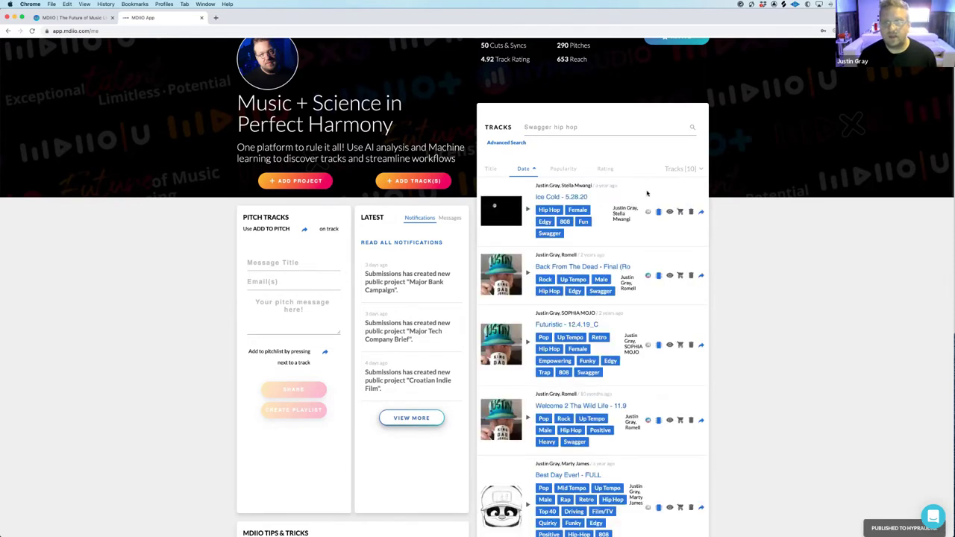
Pitch six tracks: Like A Ninja, Ice Cold, Back From The Dead, Futuristic, Welcome 2 Tha Wild Life, Best Day Ever!
{"action": "left_click", "coordinate": [608, 128]}
{"action": "key", "text": "Return"}
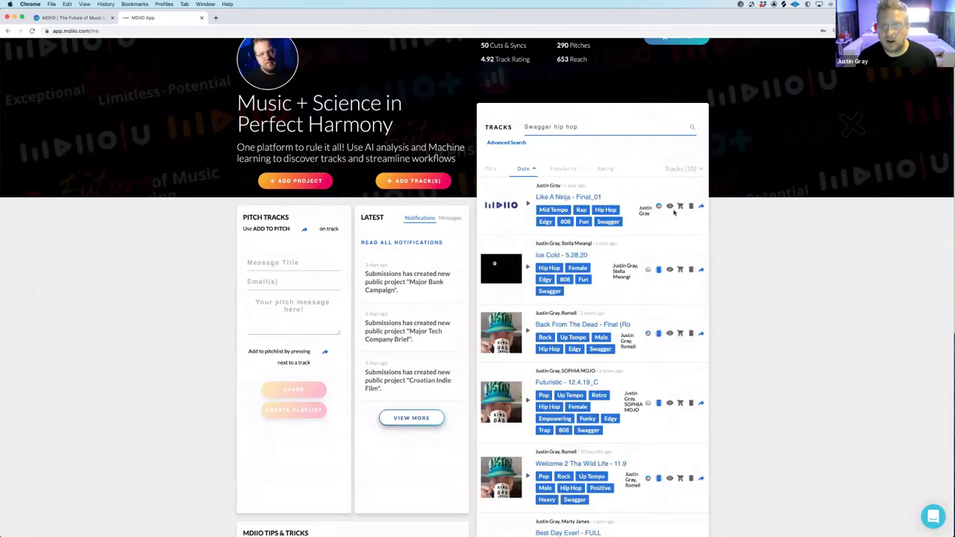
{"action": "left_click", "coordinate": [701, 207]}
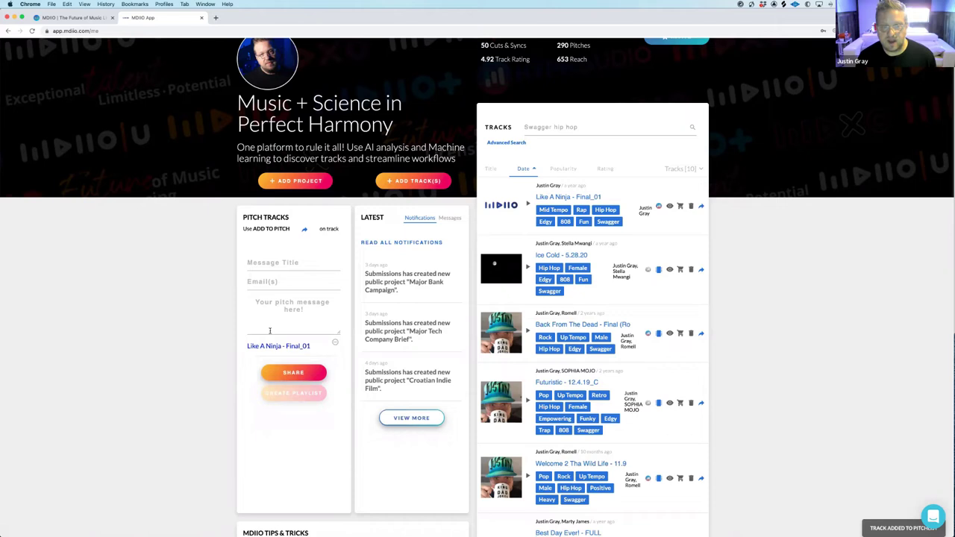
{"action": "left_click", "coordinate": [700, 271]}
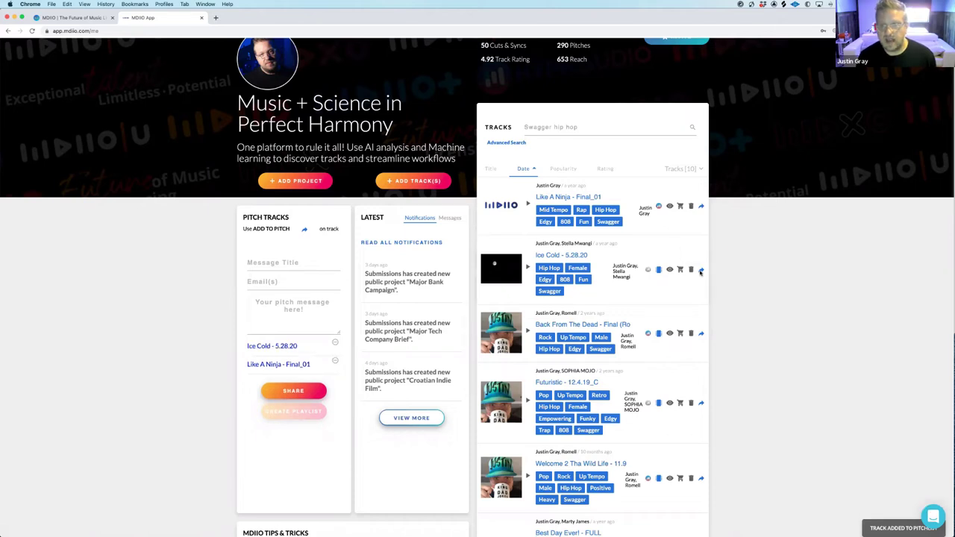
{"action": "left_click", "coordinate": [702, 334]}
{"action": "scroll", "coordinate": [703, 335], "scroll_direction": "down", "scroll_amount": 1}
{"action": "scroll", "coordinate": [702, 335], "scroll_direction": "down", "scroll_amount": 5}
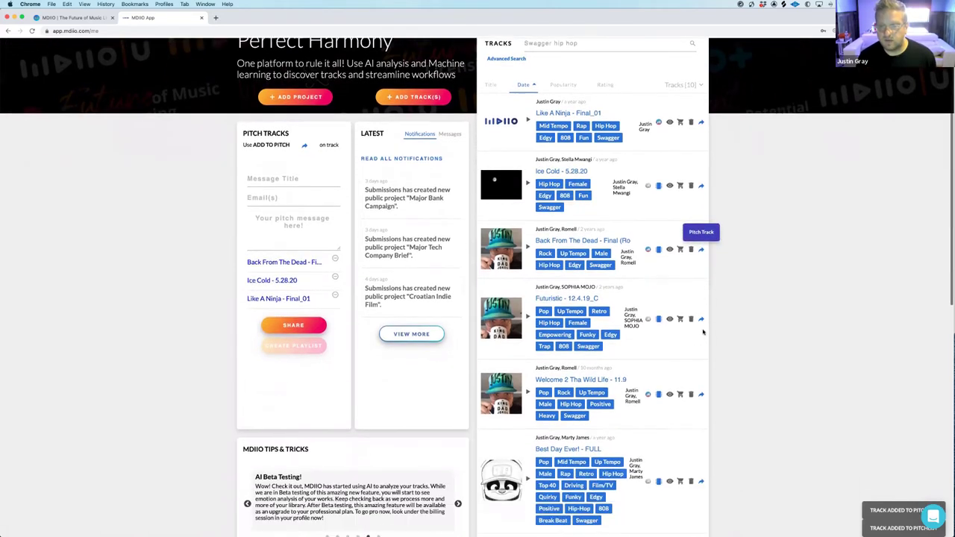
{"action": "left_click", "coordinate": [700, 258]}
{"action": "left_click", "coordinate": [701, 334]}
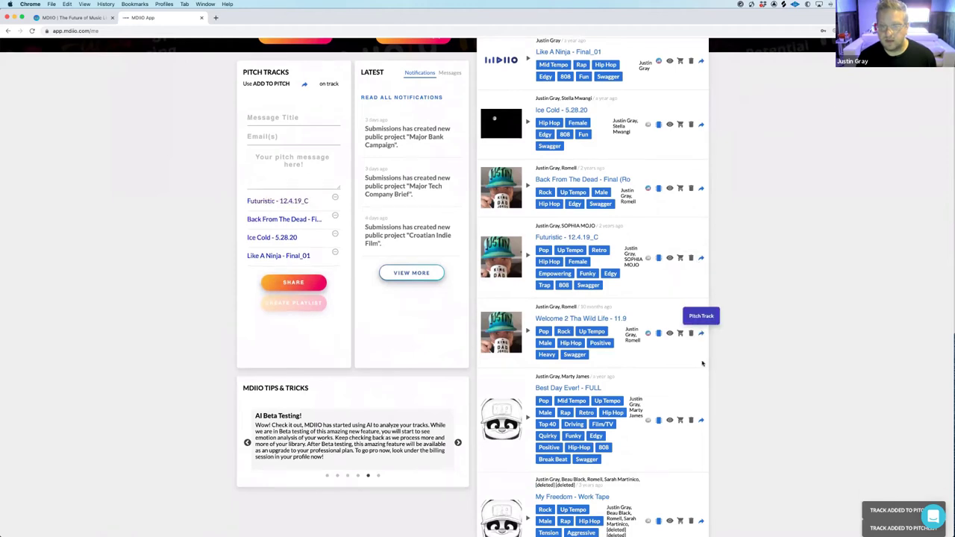
{"action": "left_click", "coordinate": [701, 420]}
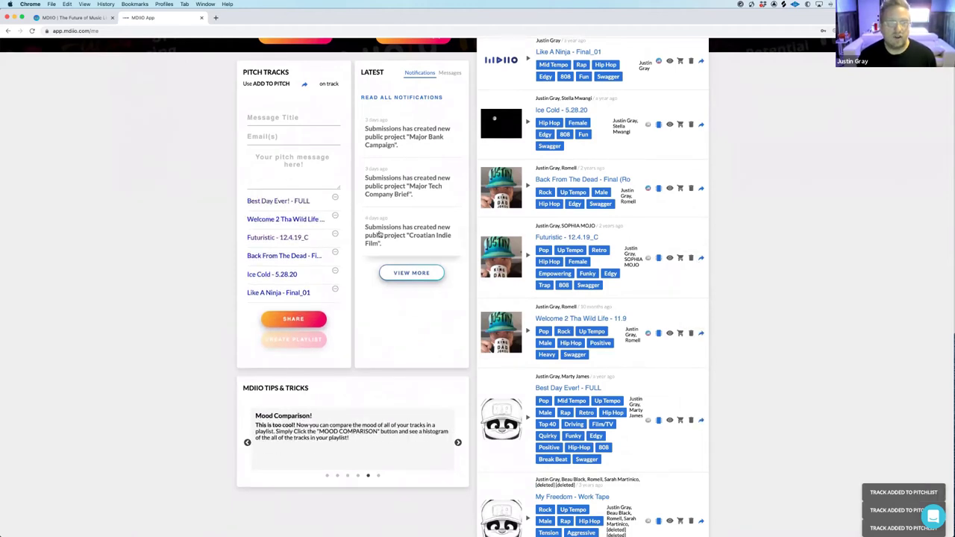
{"action": "scroll", "coordinate": [379, 234], "scroll_direction": "up", "scroll_amount": 1}
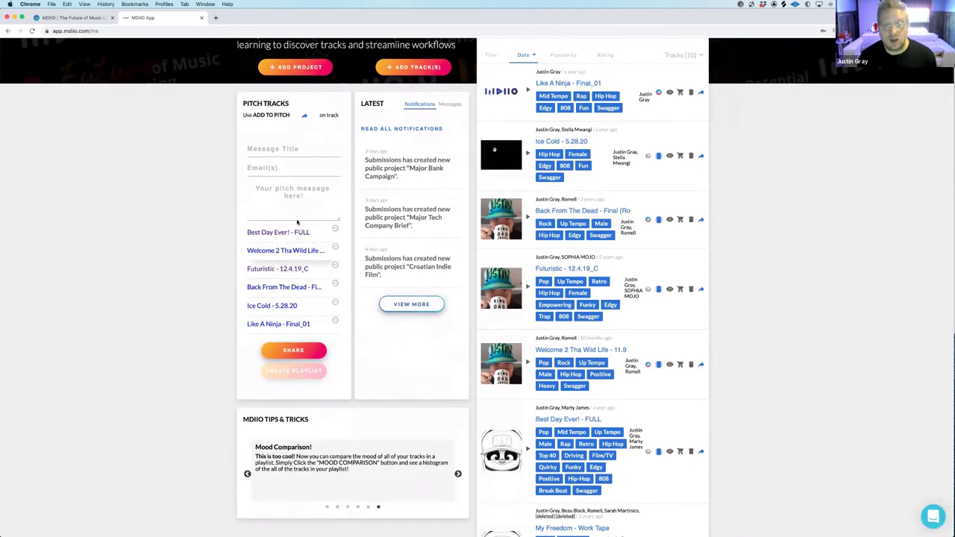
Title the pitch 'Sept Swagger Hip Hop' and save the tracks as a new playlist
{"action": "left_click", "coordinate": [276, 150]}
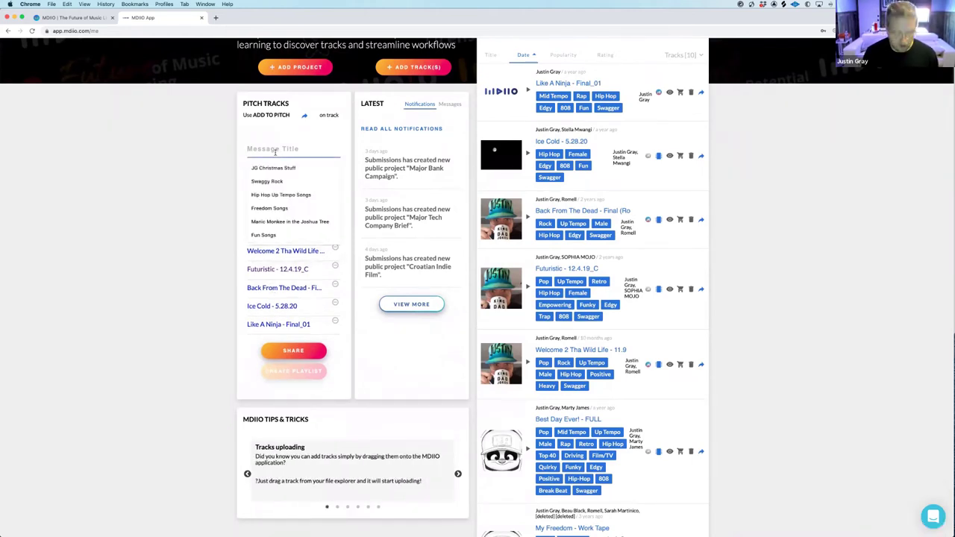
{"action": "type", "text": "Sept Swagger Hip ho"}
{"action": "key", "text": "BackSpace"}
{"action": "type", "text": "Hop"}
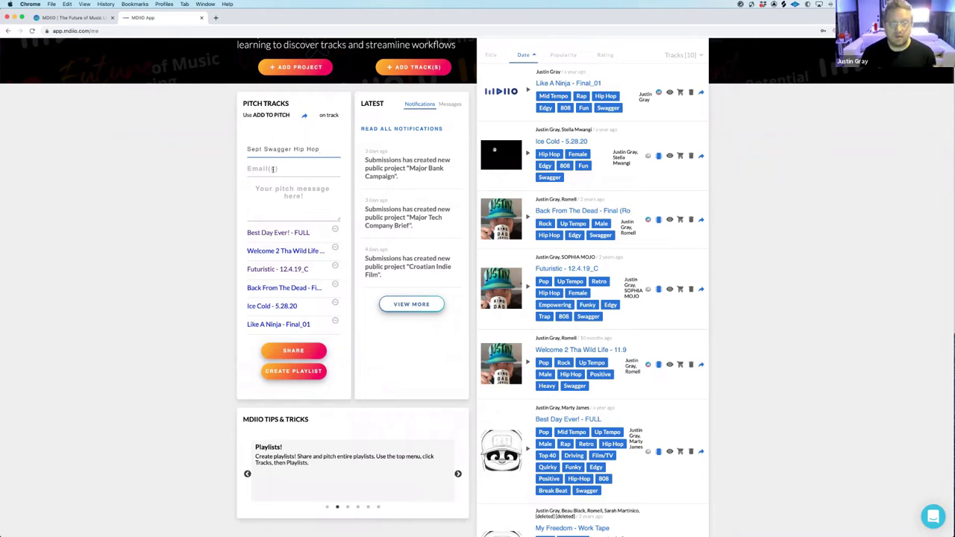
{"action": "left_click", "coordinate": [303, 376]}
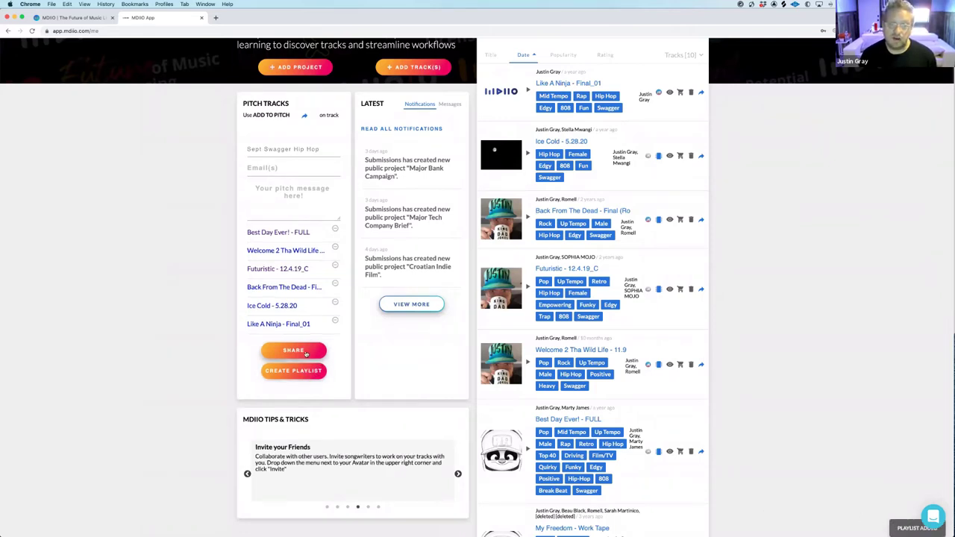
Send the pitch to a saved recipient e-mail with the message 'Love these... They are dope'
{"action": "left_click", "coordinate": [305, 351]}
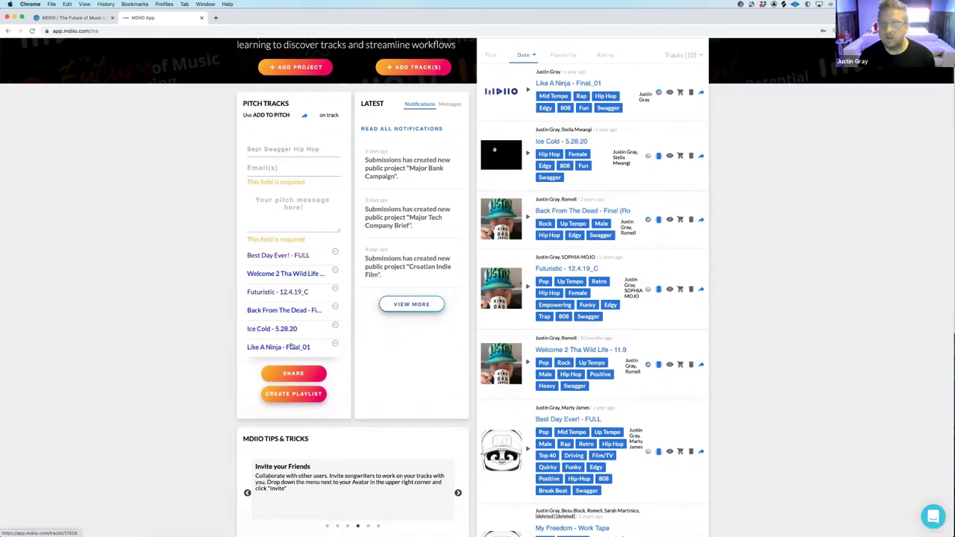
{"action": "left_click", "coordinate": [282, 171]}
{"action": "left_click", "coordinate": [282, 171]}
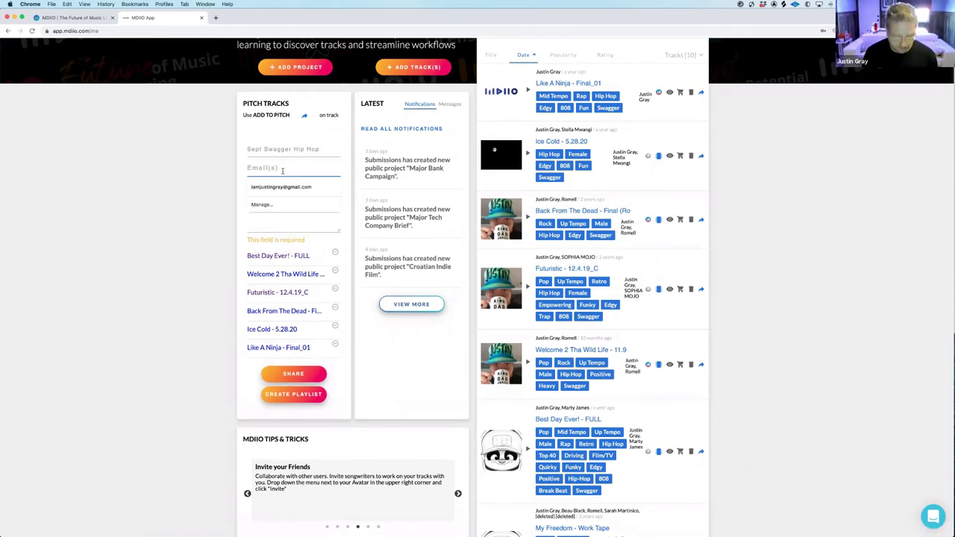
{"action": "left_click", "coordinate": [281, 187]}
{"action": "left_click", "coordinate": [277, 191]}
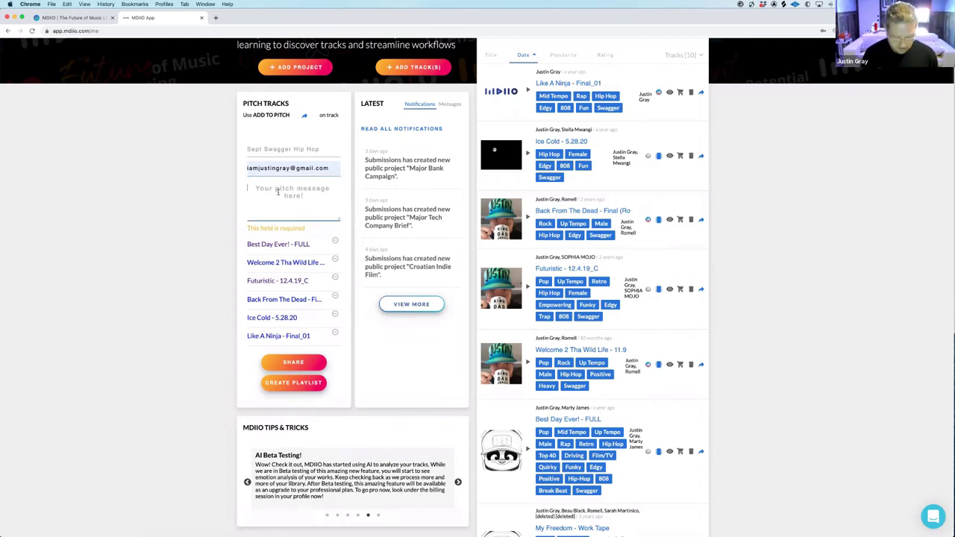
{"action": "type", "text": "Love ther"}
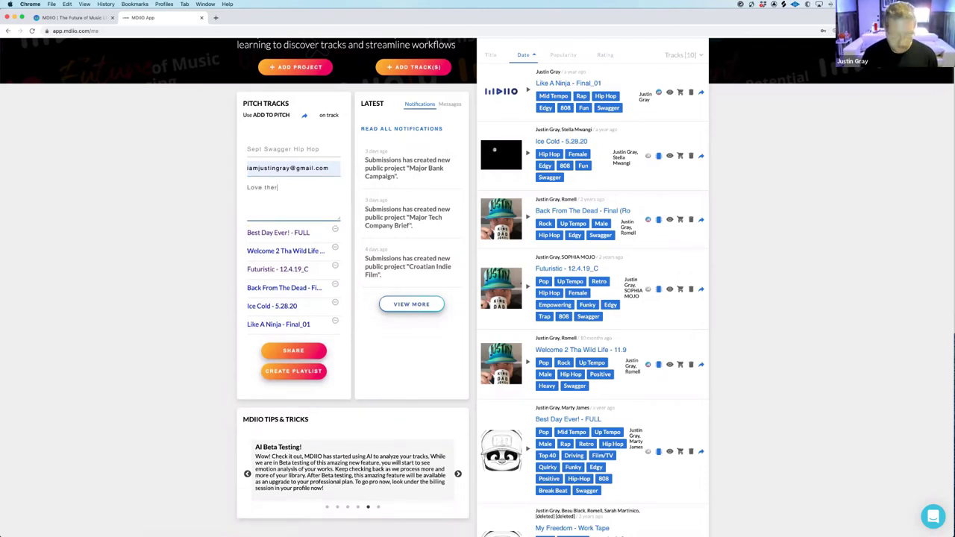
{"action": "key", "text": "BackSpace"}
{"action": "type", "text": "se... They are "}
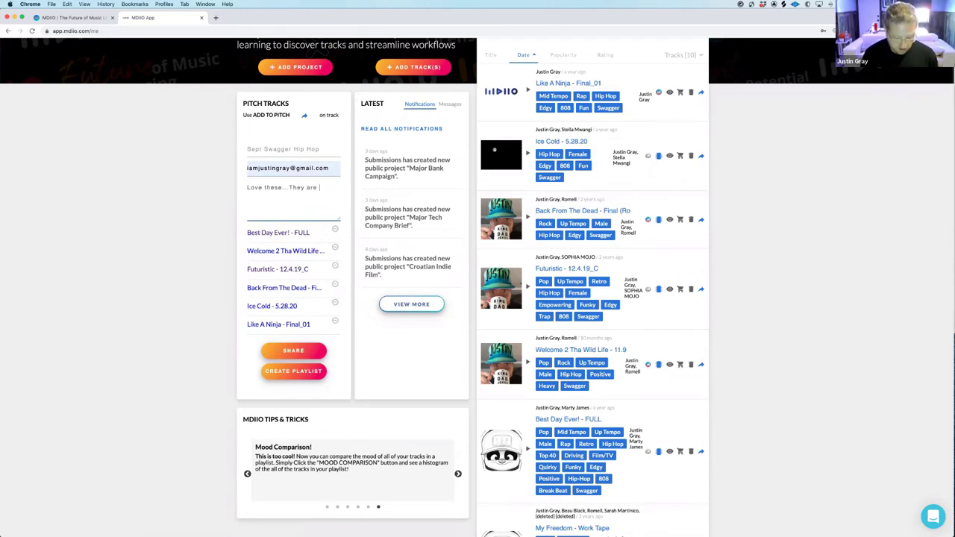
{"action": "type", "text": "dope"}
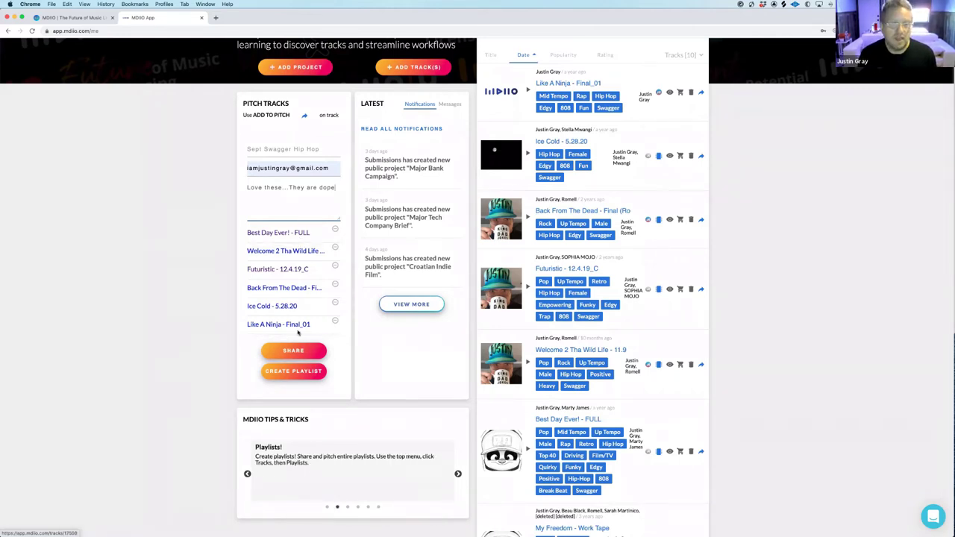
{"action": "left_click", "coordinate": [292, 352]}
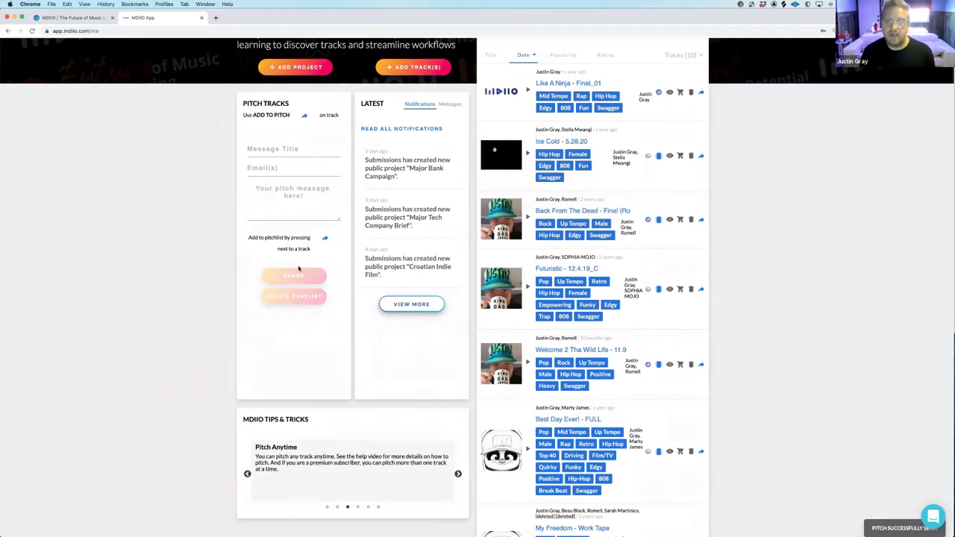
{"action": "scroll", "coordinate": [363, 265], "scroll_direction": "up", "scroll_amount": 3}
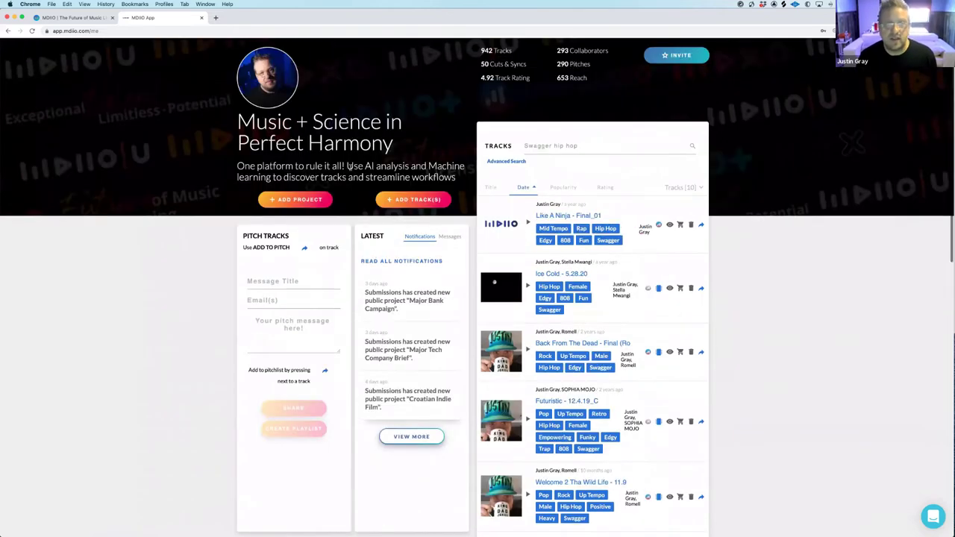
Set the cap photo, cropped to the cap and face, as Sept Swagger Hip Hop artwork, replacing the tracks' artwork
{"action": "left_click", "coordinate": [360, 54]}
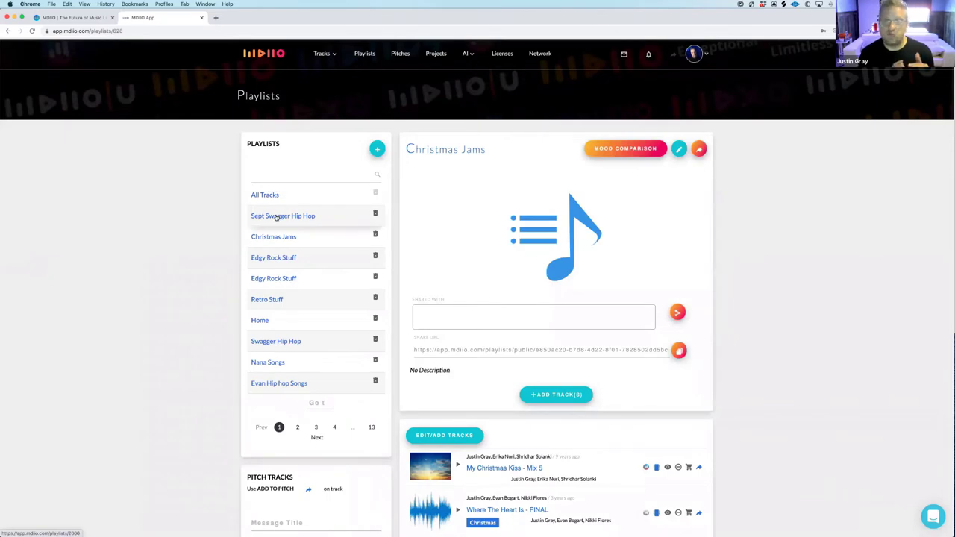
{"action": "left_click", "coordinate": [277, 216]}
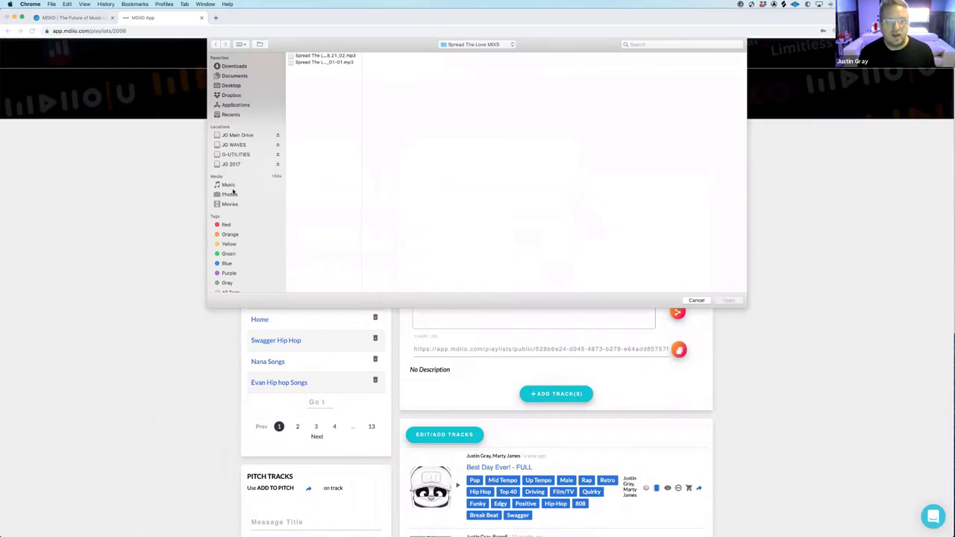
{"action": "left_click", "coordinate": [230, 194]}
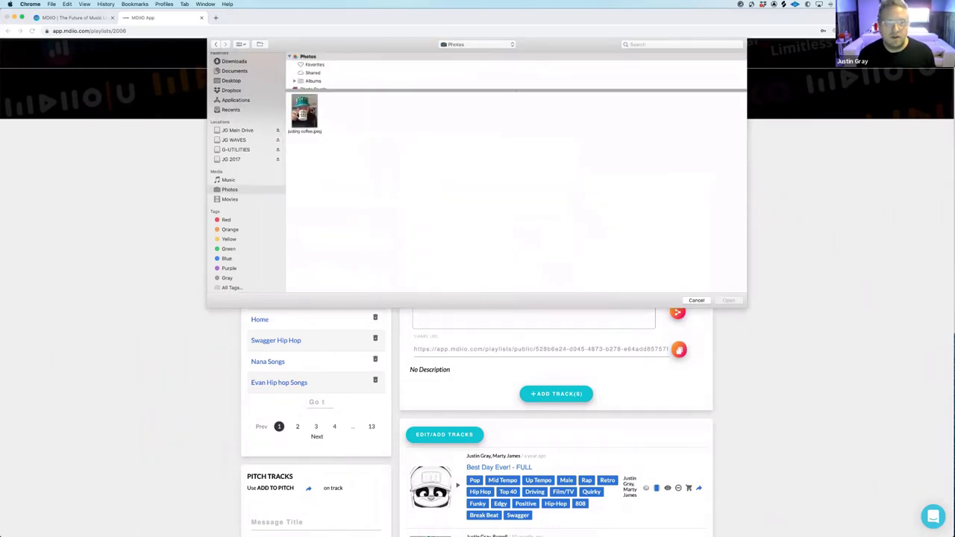
{"action": "left_click", "coordinate": [729, 301]}
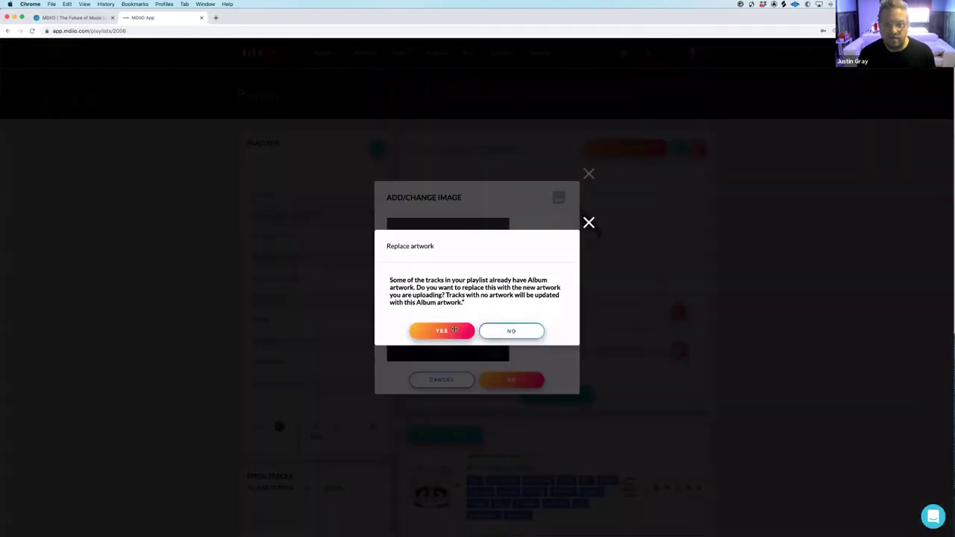
{"action": "left_click", "coordinate": [455, 331]}
{"action": "left_click_drag", "start_coordinate": [480, 332], "coordinate": [461, 286]}
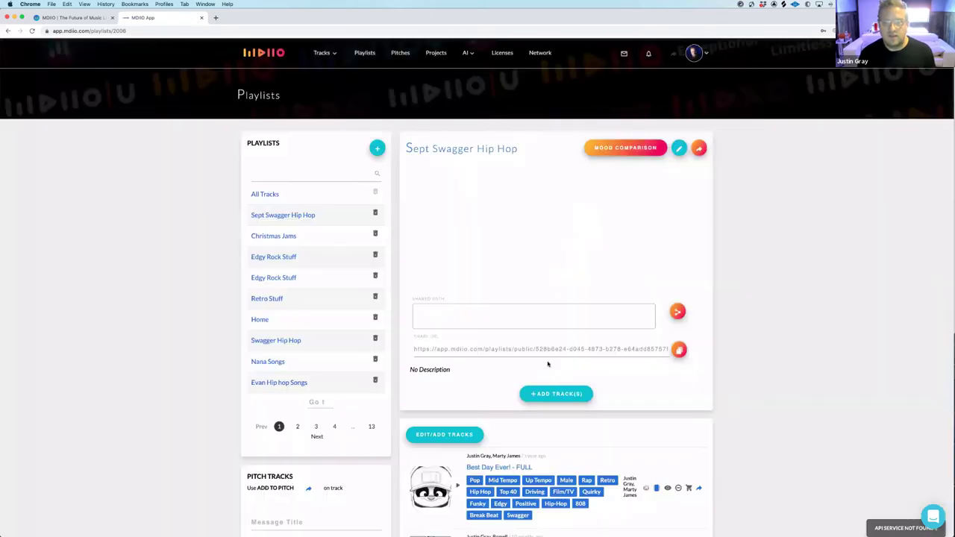
{"action": "left_click", "coordinate": [527, 384]}
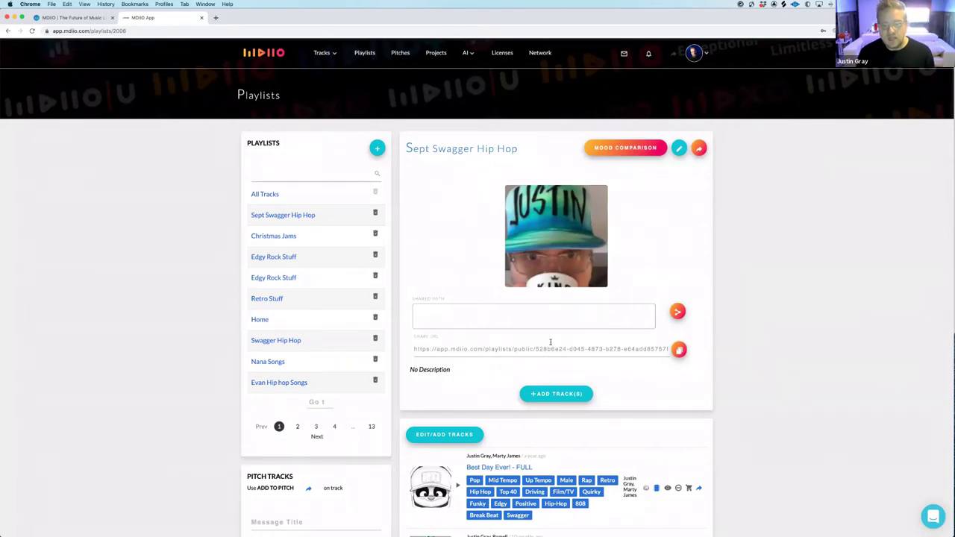
{"action": "scroll", "coordinate": [551, 342], "scroll_direction": "down", "scroll_amount": 2}
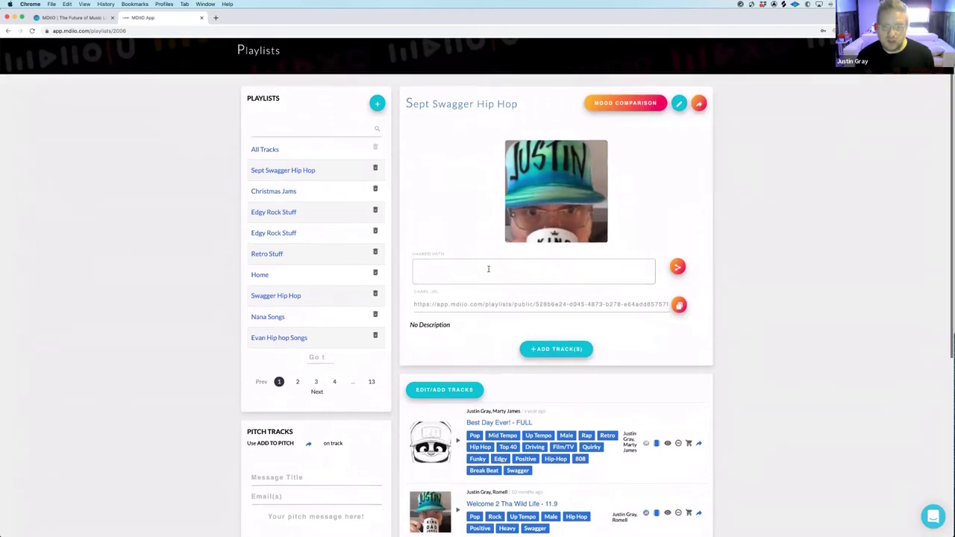
{"action": "left_click", "coordinate": [489, 269]}
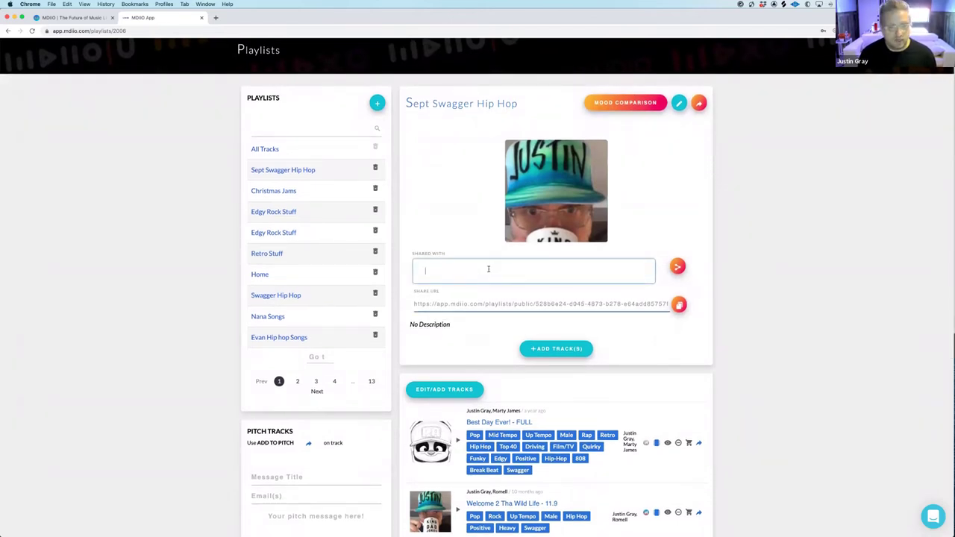
{"action": "left_click", "coordinate": [518, 304]}
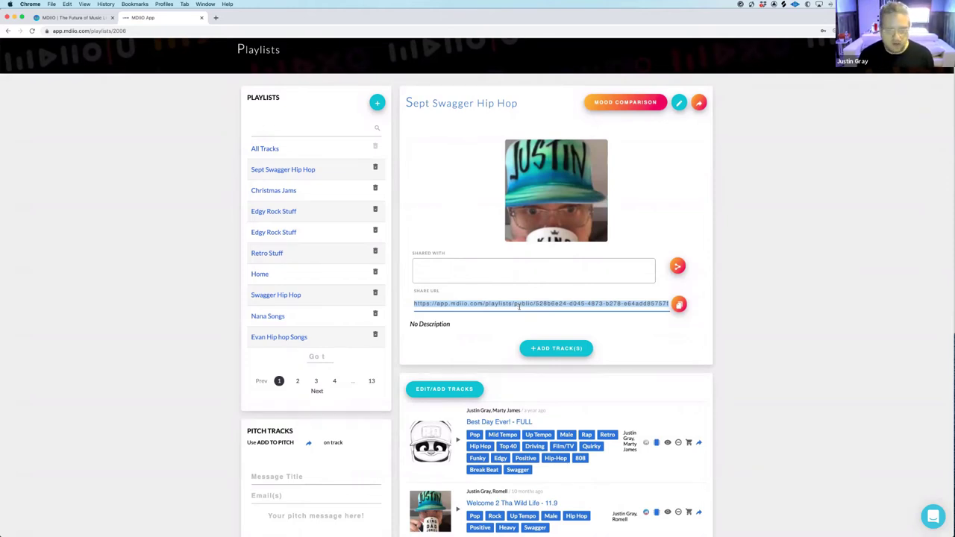
{"action": "left_click", "coordinate": [482, 264]}
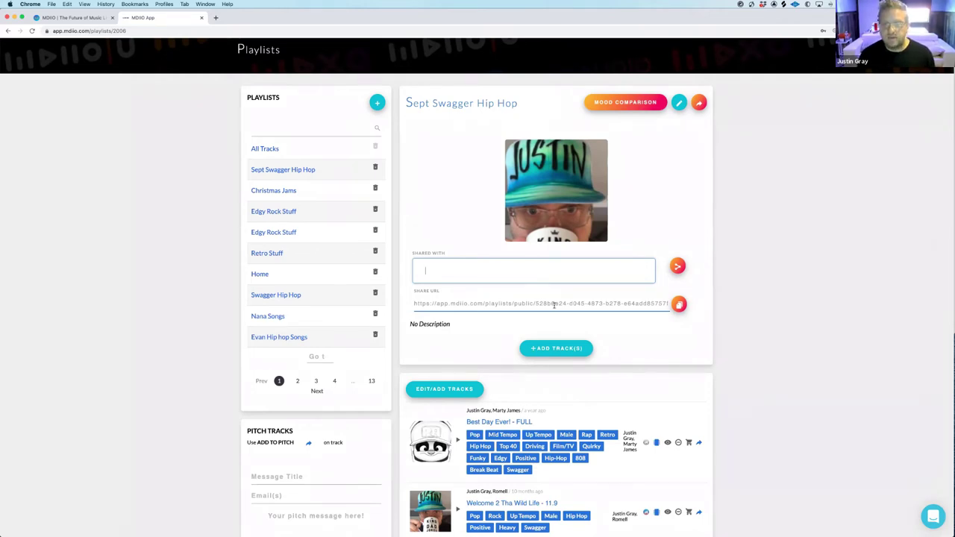
{"action": "scroll", "coordinate": [553, 304], "scroll_direction": "down", "scroll_amount": 5}
{"action": "scroll", "coordinate": [555, 309], "scroll_direction": "up", "scroll_amount": 1}
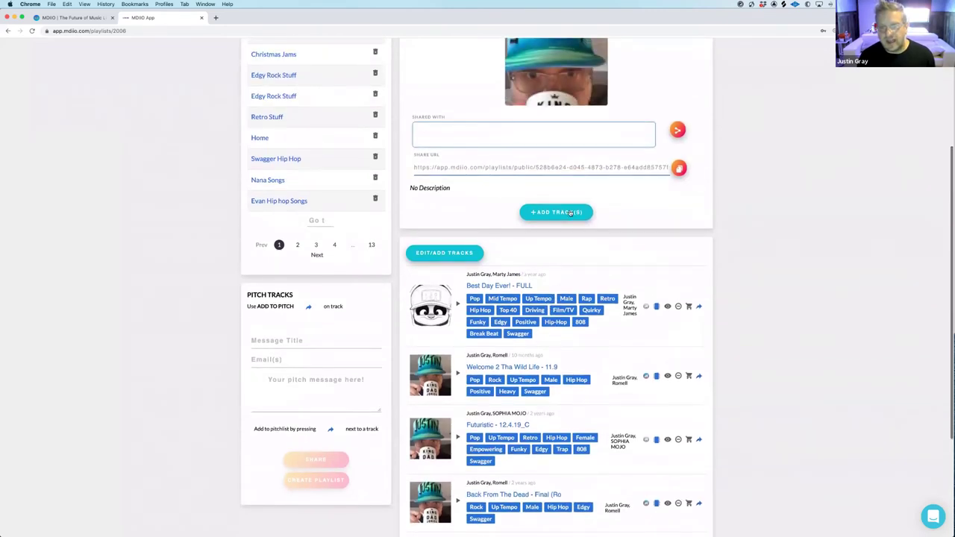
{"action": "left_click", "coordinate": [571, 212]}
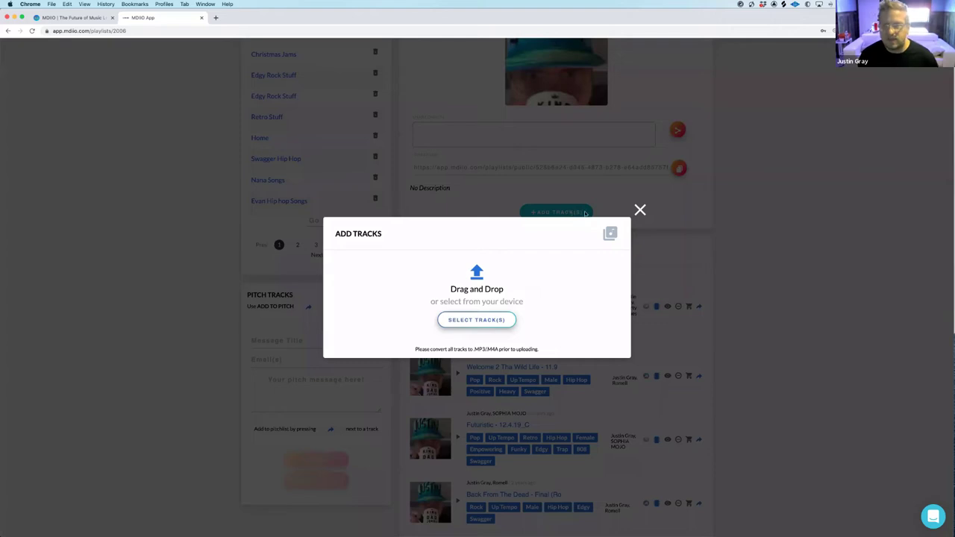
{"action": "left_click", "coordinate": [641, 210]}
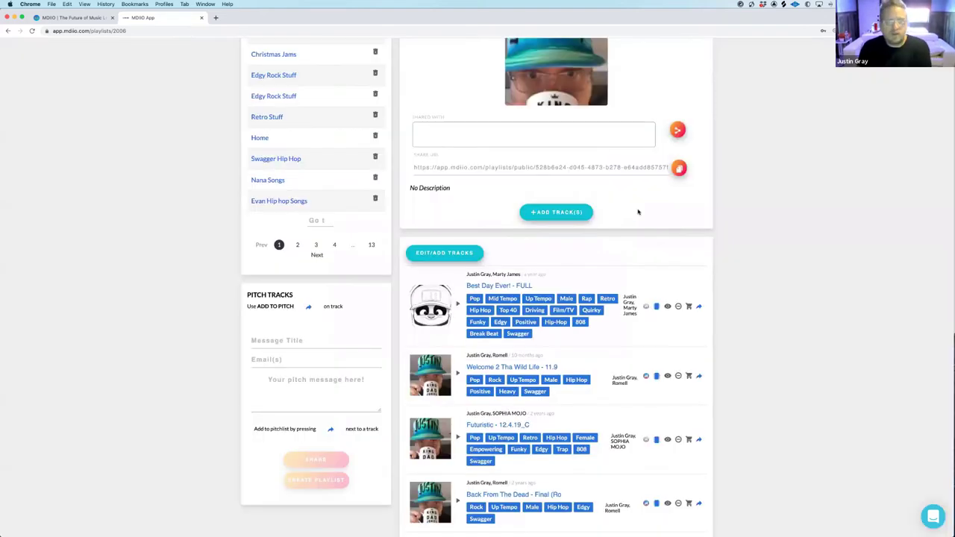
{"action": "scroll", "coordinate": [620, 259], "scroll_direction": "up", "scroll_amount": 3}
{"action": "scroll", "coordinate": [618, 260], "scroll_direction": "up", "scroll_amount": 2}
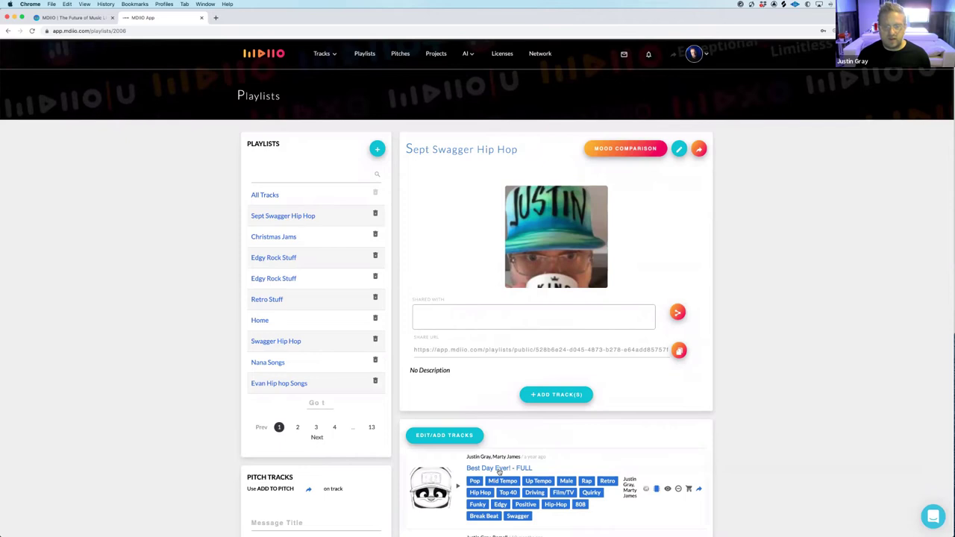
Open Best Day Ever! - FULL, play it briefly, then replay from 02:36 and pause at 02:41
{"action": "left_click", "coordinate": [499, 470]}
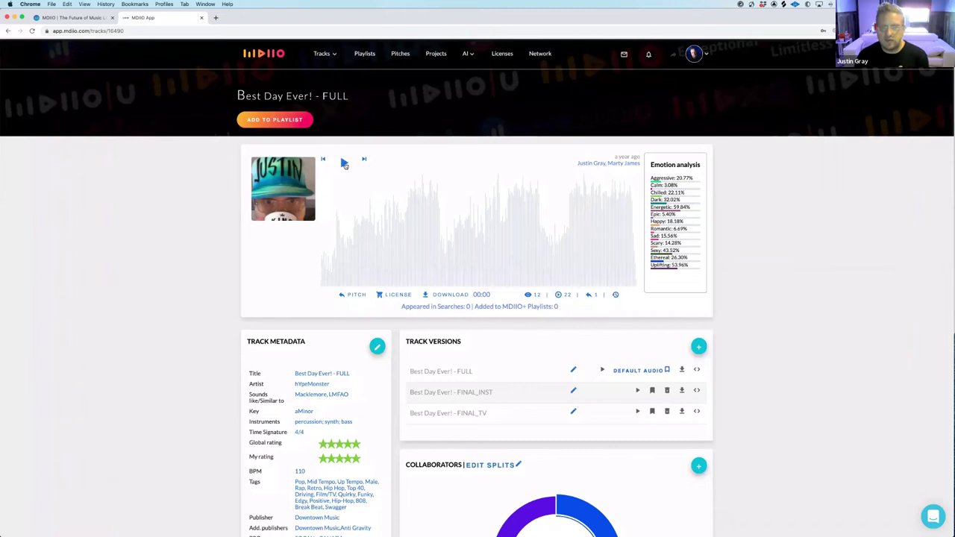
{"action": "left_click", "coordinate": [344, 163]}
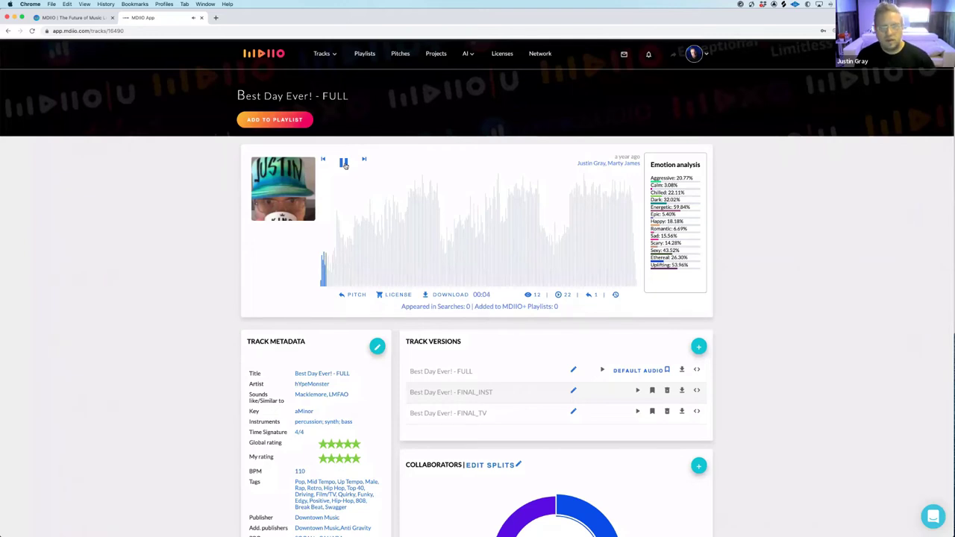
{"action": "left_click", "coordinate": [345, 162]}
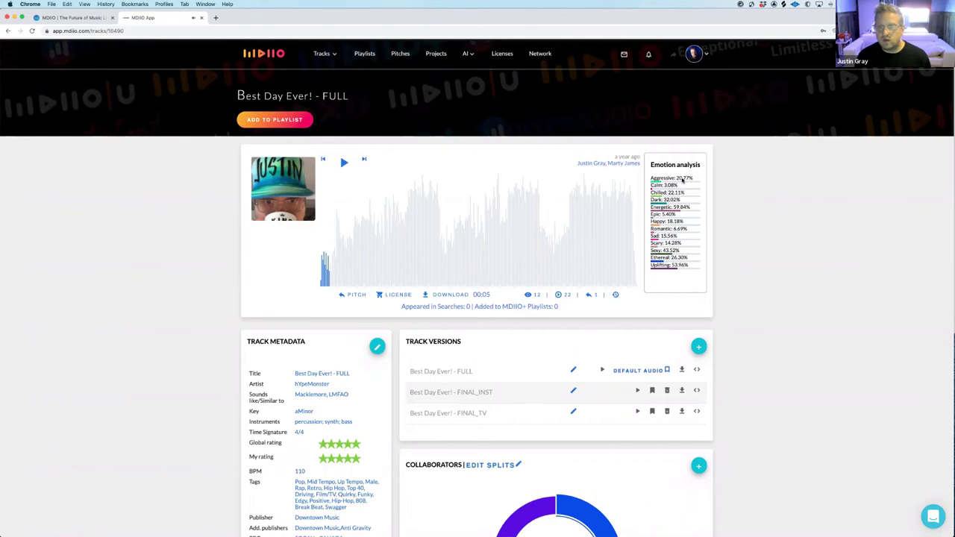
{"action": "left_click", "coordinate": [607, 280]}
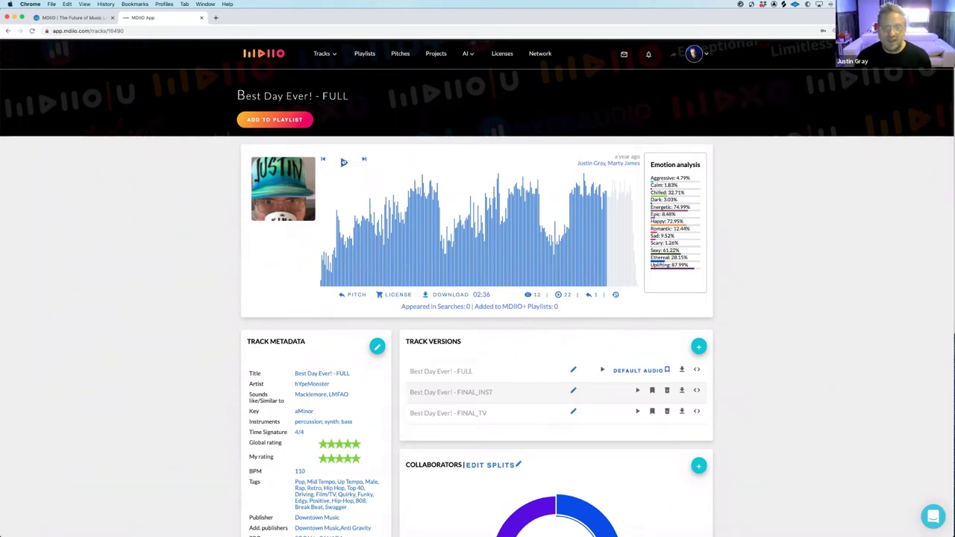
{"action": "left_click", "coordinate": [343, 163]}
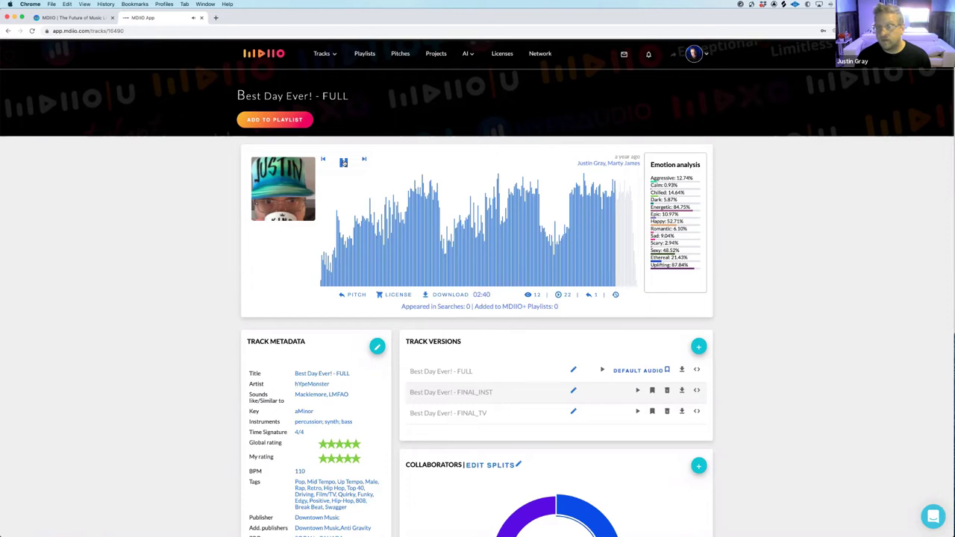
{"action": "left_click", "coordinate": [344, 163]}
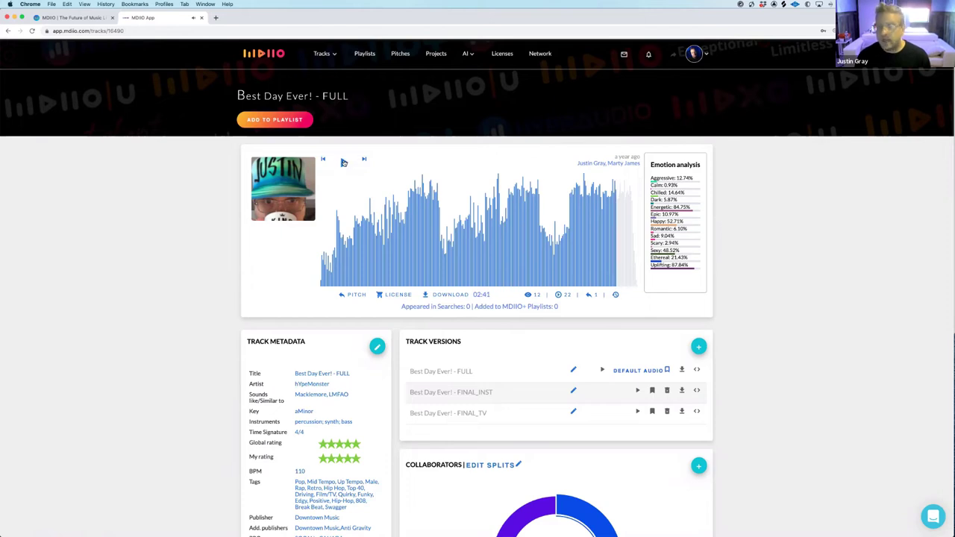
Return to the Sept Swagger Hip Hop playlist, look over its tracks, and open its mood comparison
{"action": "left_click", "coordinate": [7, 31]}
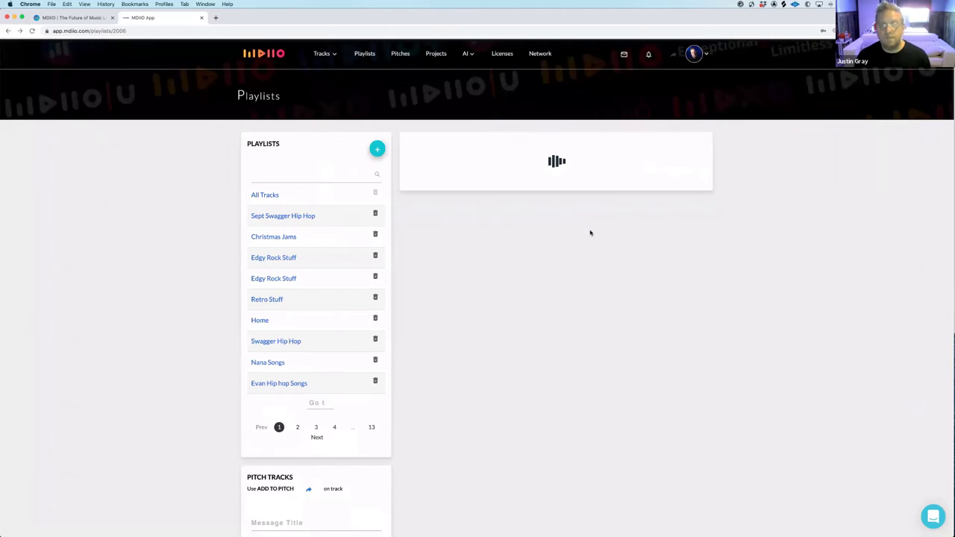
{"action": "scroll", "coordinate": [618, 249], "scroll_direction": "down", "scroll_amount": 4}
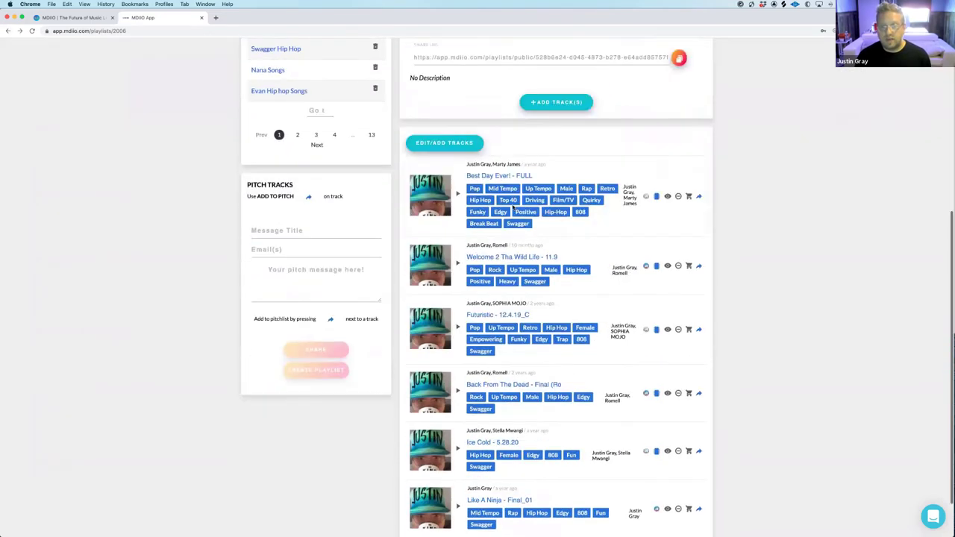
{"action": "scroll", "coordinate": [522, 235], "scroll_direction": "down", "scroll_amount": 1}
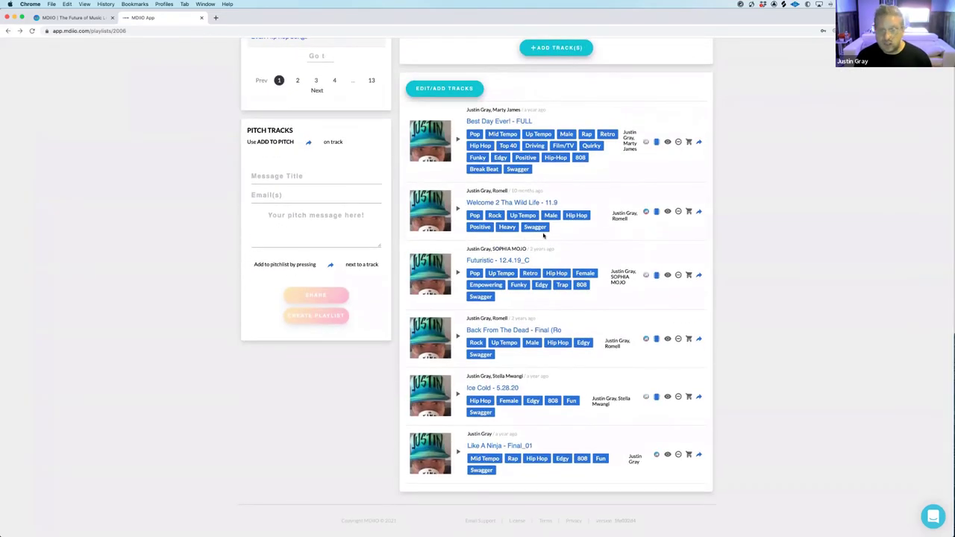
{"action": "scroll", "coordinate": [608, 166], "scroll_direction": "up", "scroll_amount": 5}
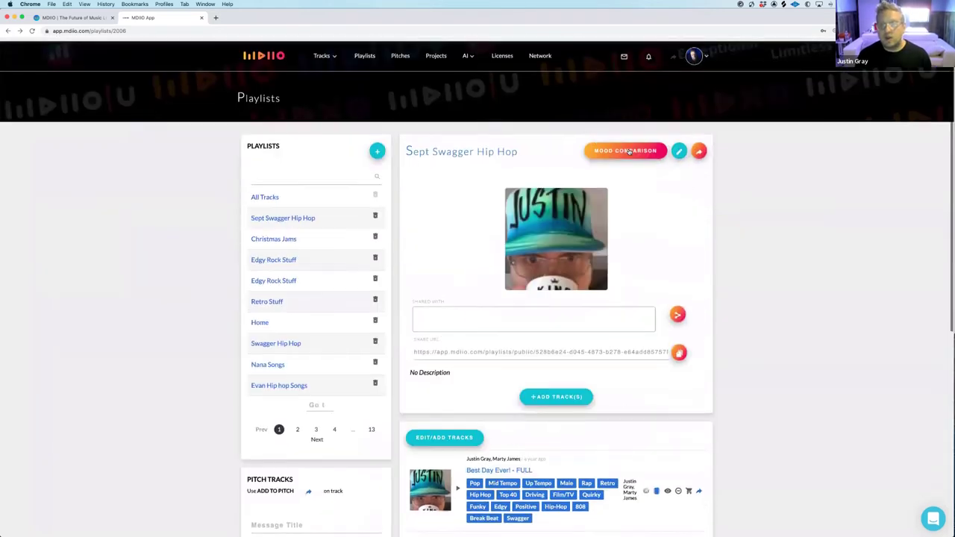
{"action": "left_click", "coordinate": [630, 150]}
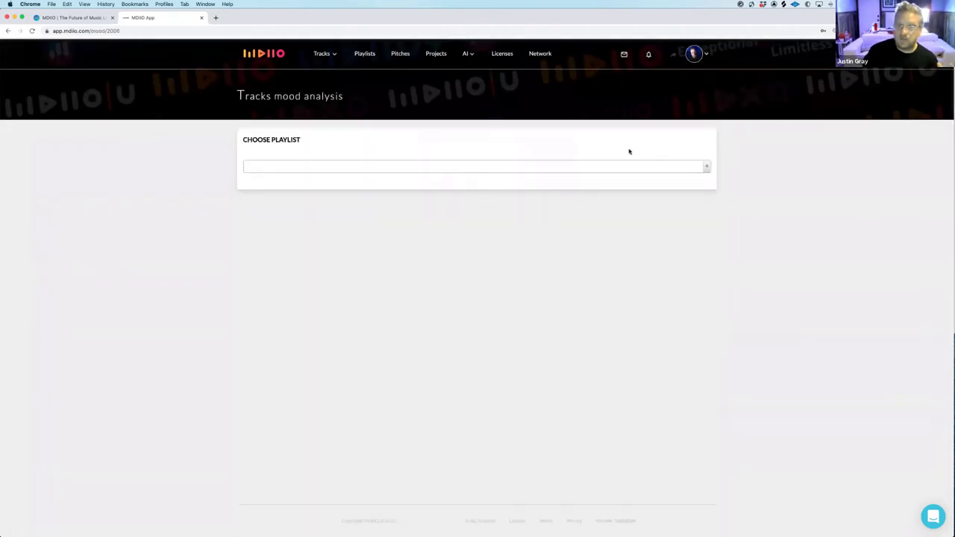
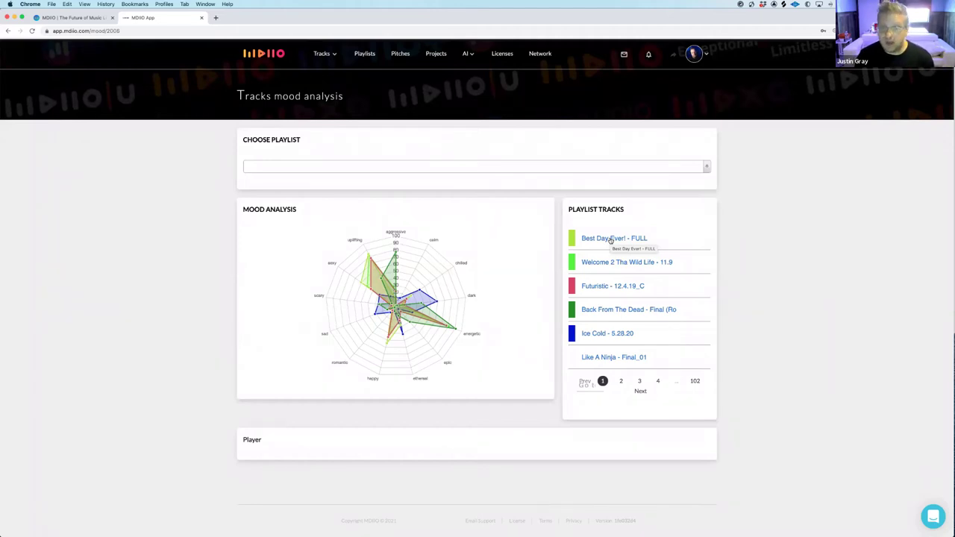
Run the mood analysis on Retro Stuff, then switch it to Top Tier Artist: Ballad/pop
{"action": "left_click", "coordinate": [473, 171]}
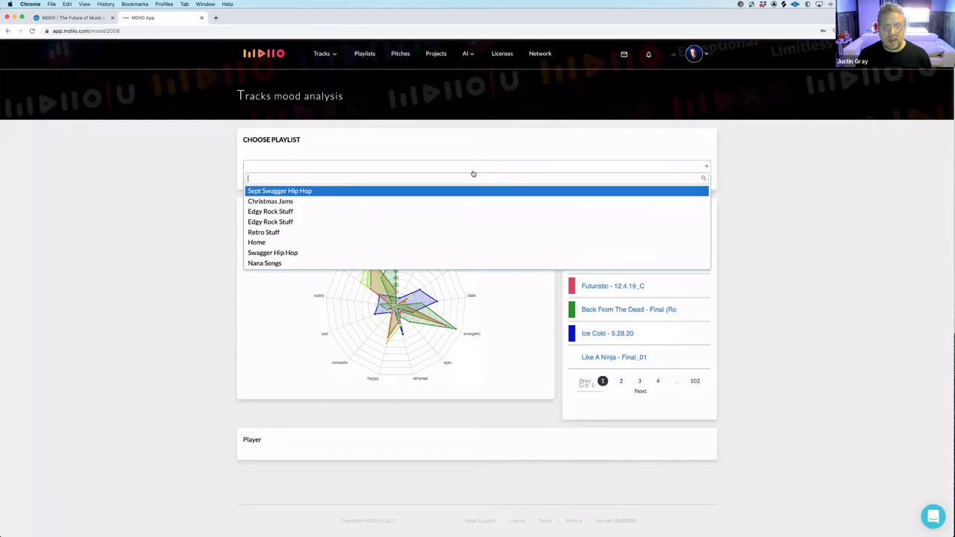
{"action": "left_click", "coordinate": [269, 233]}
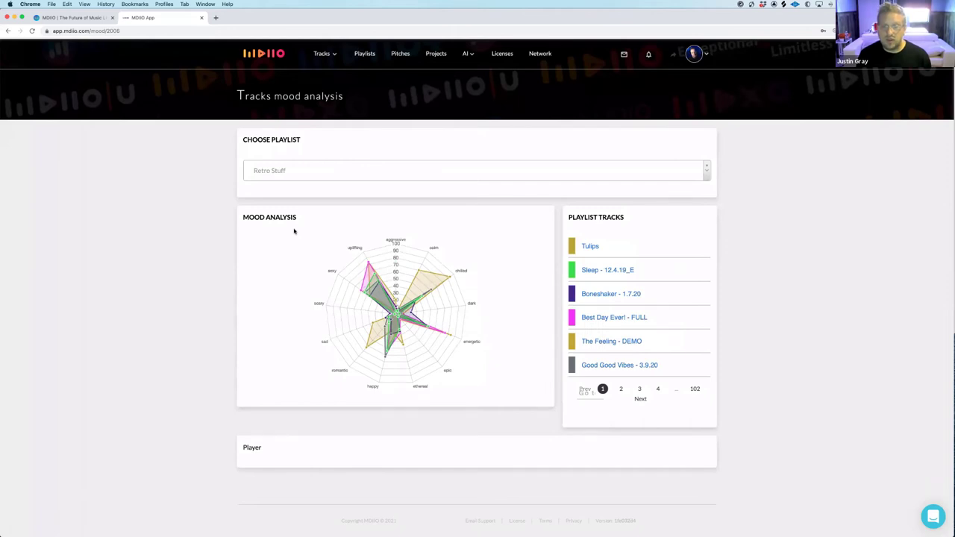
{"action": "left_click", "coordinate": [330, 173]}
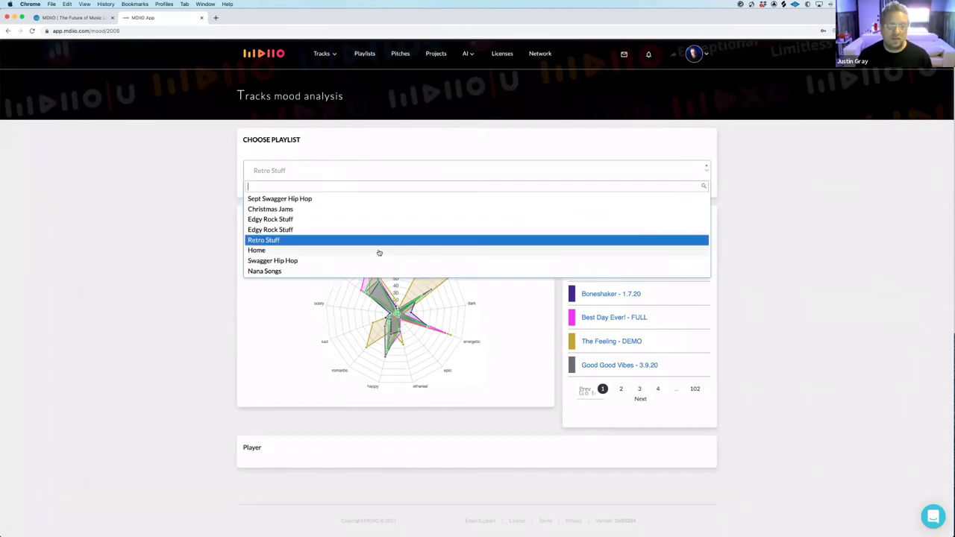
{"action": "scroll", "coordinate": [377, 254], "scroll_direction": "down", "scroll_amount": 3}
{"action": "scroll", "coordinate": [369, 254], "scroll_direction": "down", "scroll_amount": 3}
{"action": "scroll", "coordinate": [369, 254], "scroll_direction": "down", "scroll_amount": 5}
{"action": "scroll", "coordinate": [370, 253], "scroll_direction": "down", "scroll_amount": 8}
{"action": "scroll", "coordinate": [369, 253], "scroll_direction": "down", "scroll_amount": 2}
{"action": "scroll", "coordinate": [370, 254], "scroll_direction": "up", "scroll_amount": 2}
{"action": "left_click", "coordinate": [321, 223]}
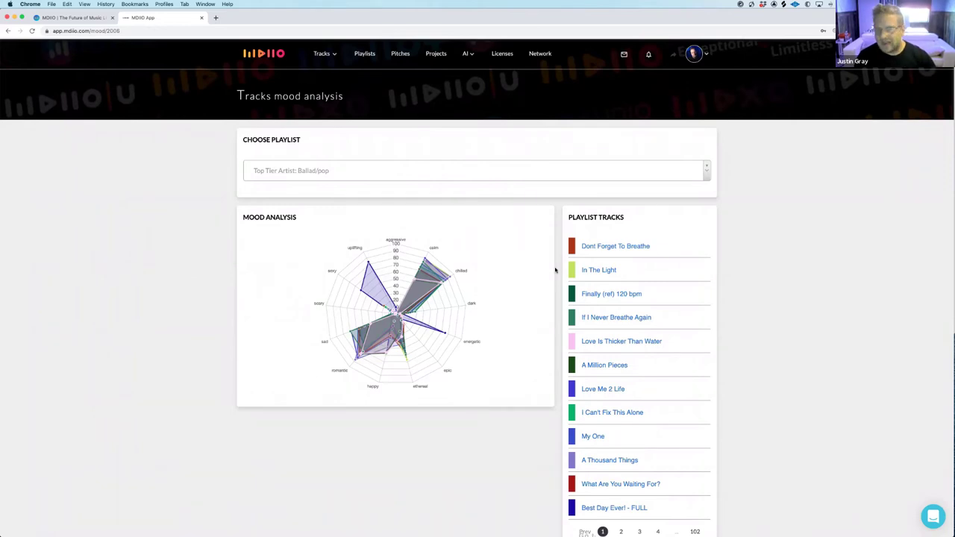
Review the Ballad/pop radar chart and track list, then go to the Playlists page
{"action": "scroll", "coordinate": [595, 300], "scroll_direction": "down", "scroll_amount": 2}
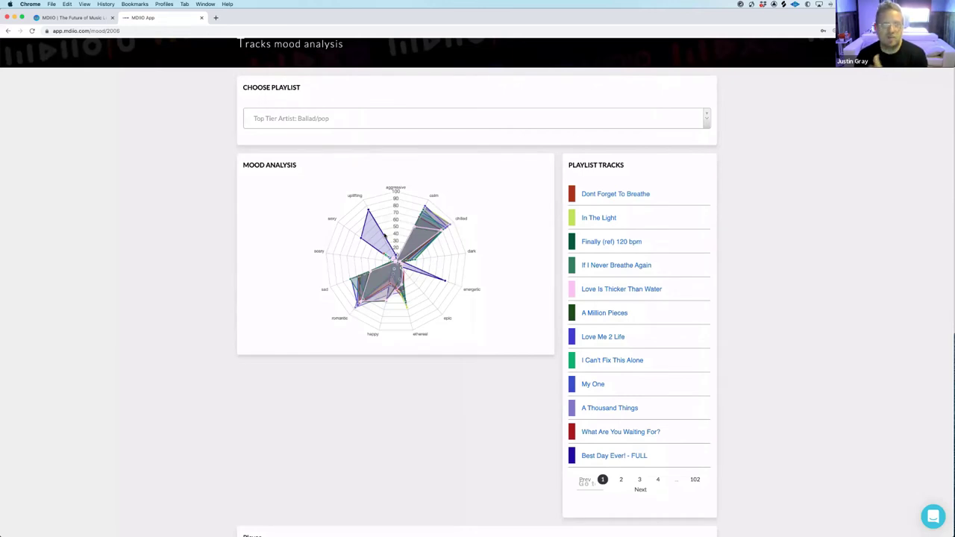
{"action": "scroll", "coordinate": [386, 236], "scroll_direction": "up", "scroll_amount": 2}
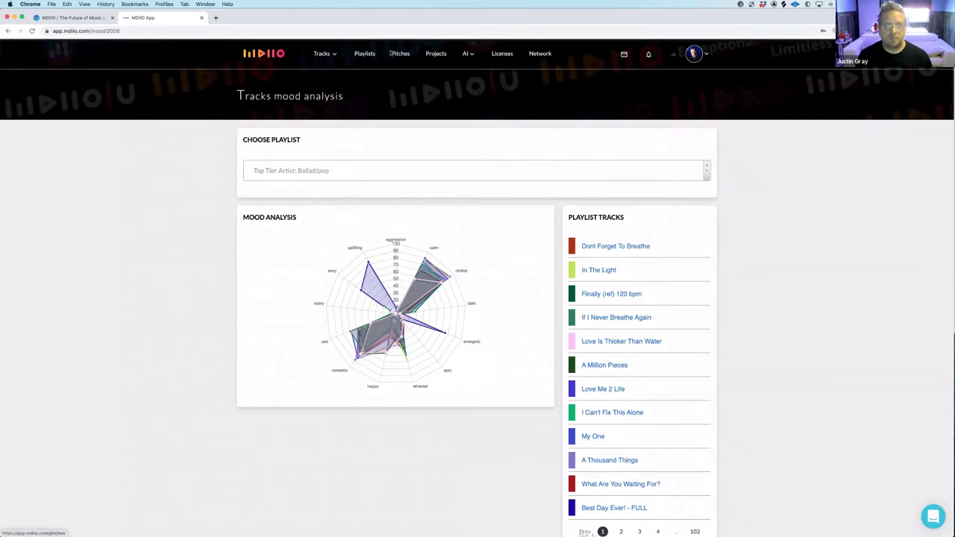
{"action": "left_click", "coordinate": [367, 55]}
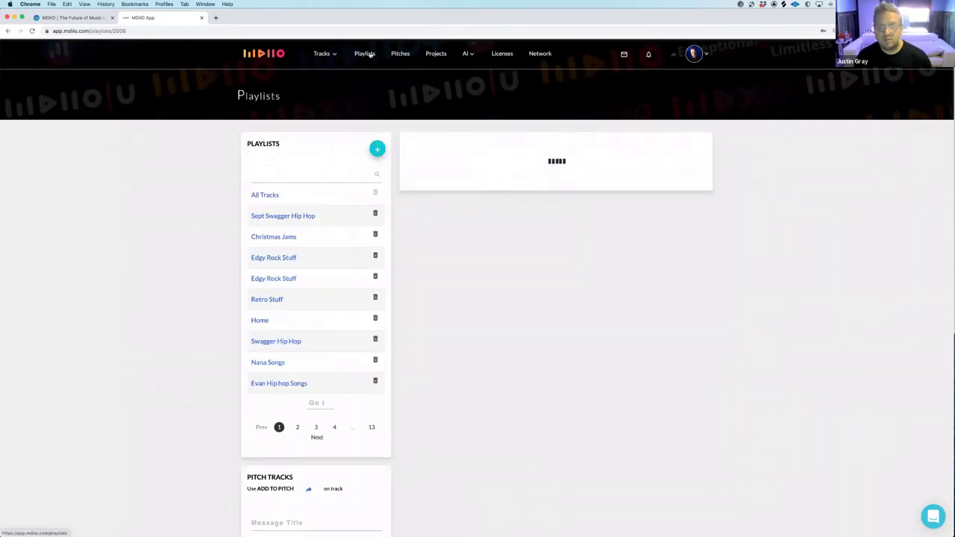
Search playlists for 'happy' and open the Happy Songs playlist
{"action": "left_click", "coordinate": [308, 174]}
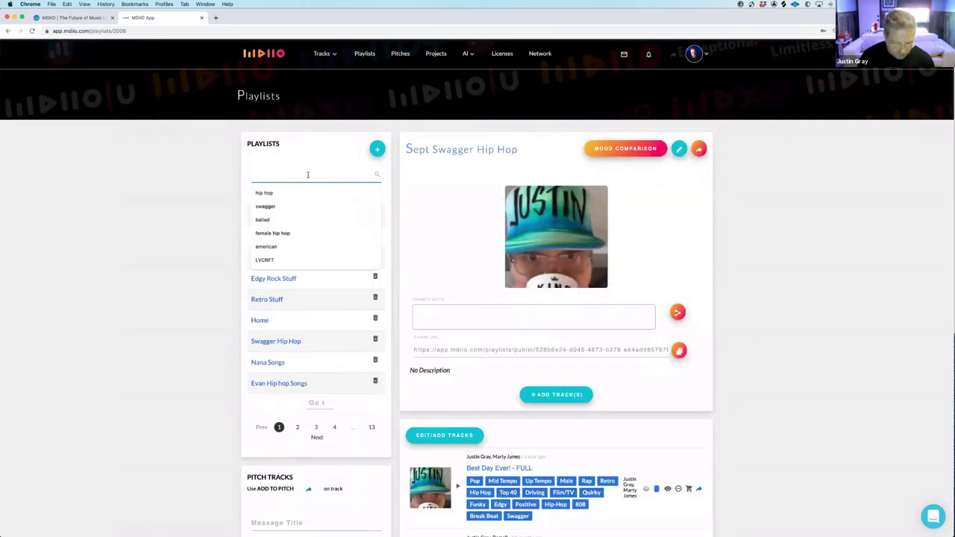
{"action": "type", "text": "happy"}
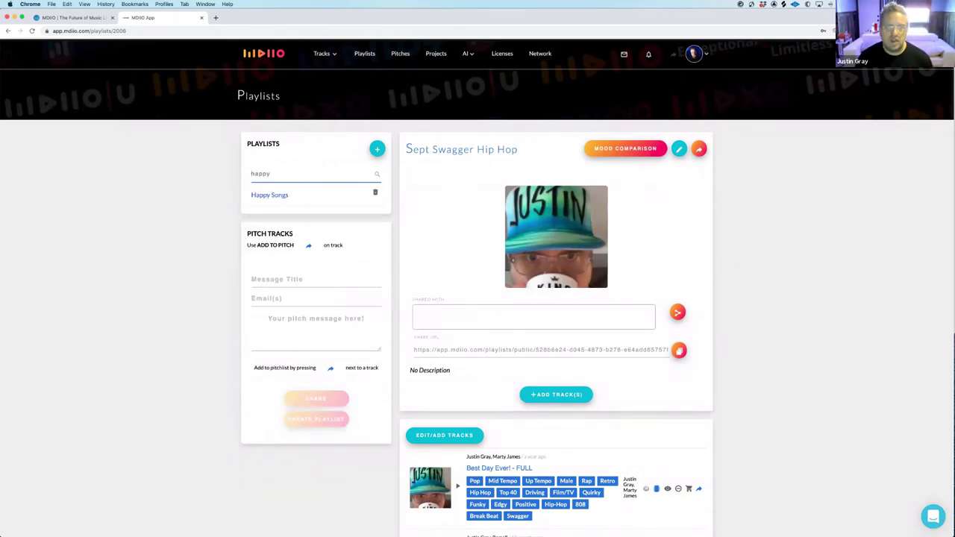
{"action": "left_click", "coordinate": [275, 195]}
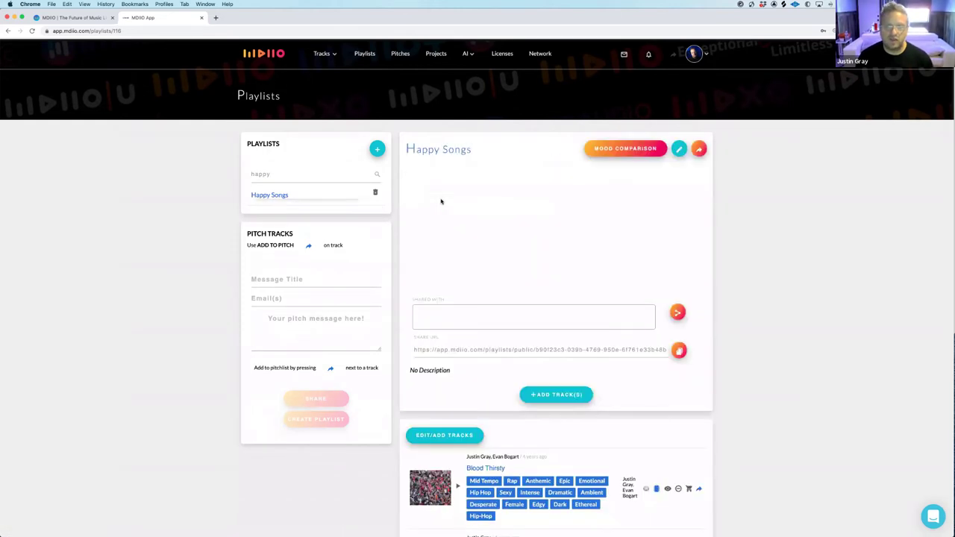
{"action": "scroll", "coordinate": [458, 207], "scroll_direction": "down", "scroll_amount": 5}
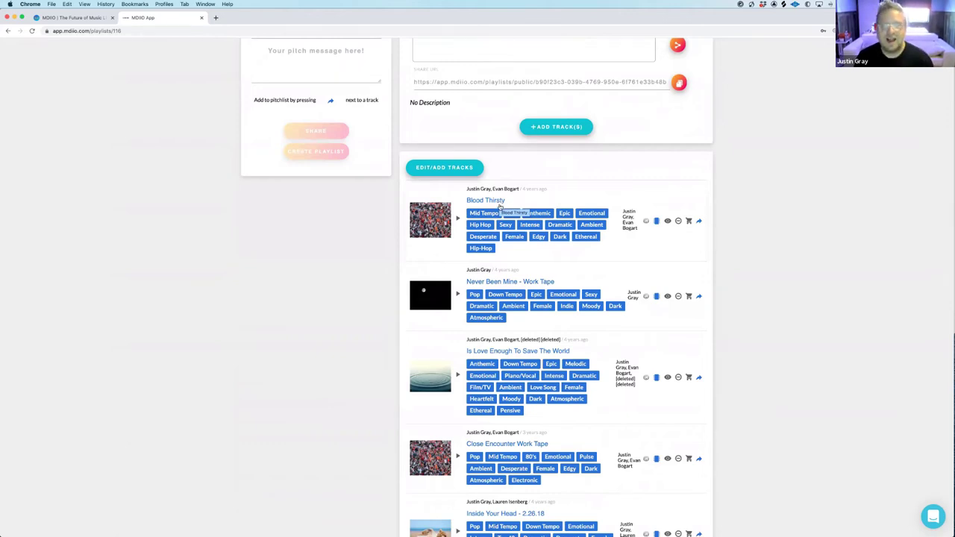
{"action": "scroll", "coordinate": [501, 206], "scroll_direction": "up", "scroll_amount": 1}
{"action": "scroll", "coordinate": [500, 209], "scroll_direction": "up", "scroll_amount": 3}
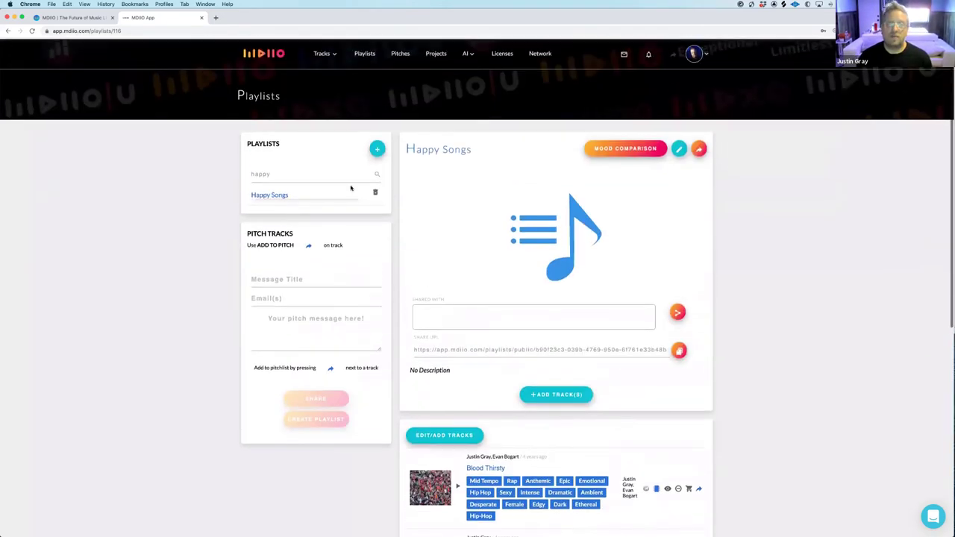
Replace the playlist search with 'quirky' to list the quirky playlists
{"action": "left_click", "coordinate": [298, 175]}
{"action": "key", "text": "super+a"}
{"action": "type", "text": "quirky"}
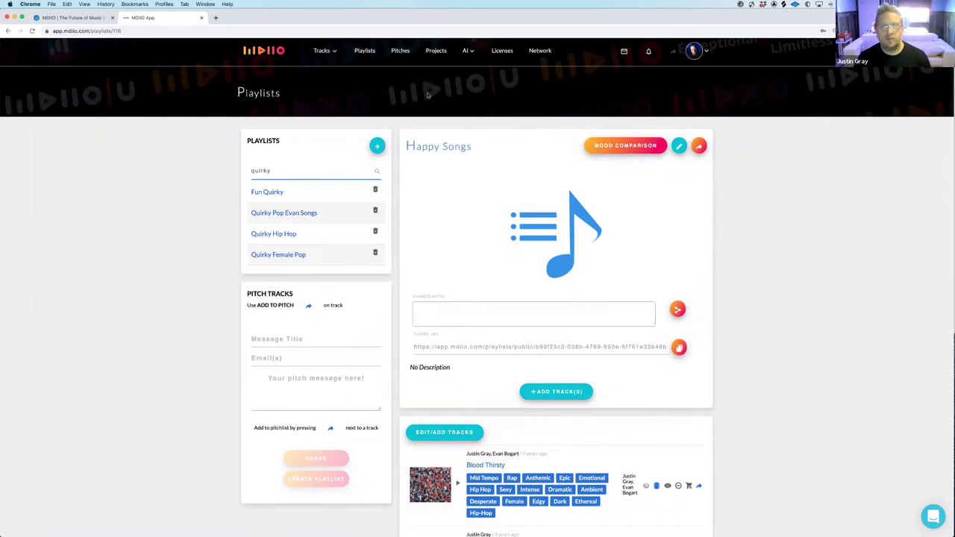
Review the sent pitches list and open the Sept Swagger Hip Hop pitch details
{"action": "left_click", "coordinate": [399, 52]}
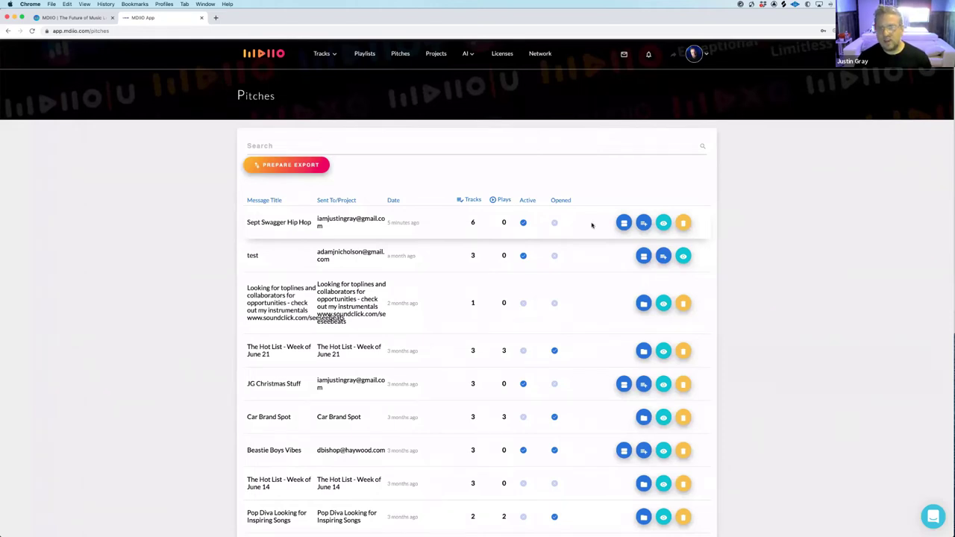
{"action": "left_click", "coordinate": [624, 223]}
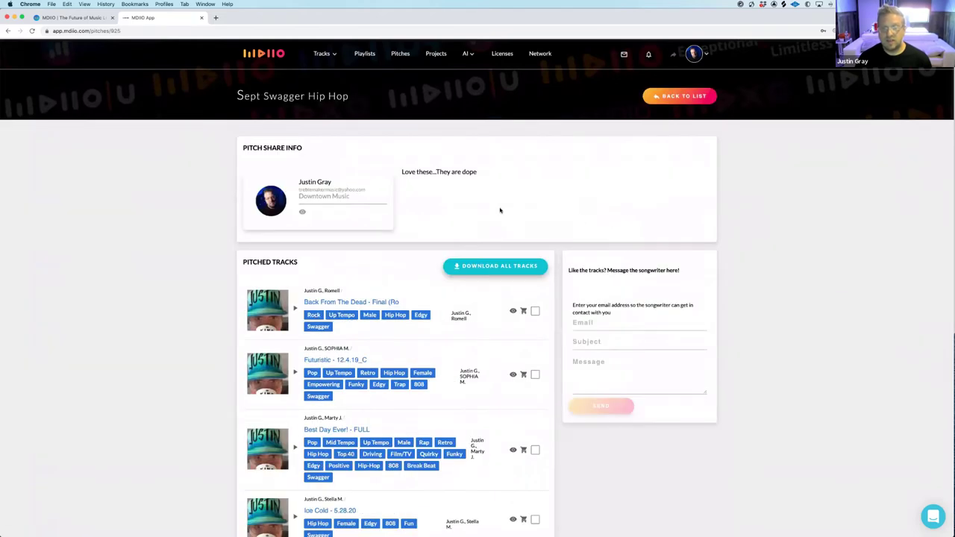
Return to the pitches list and expand the Sept Swagger Hip Hop pitch's tracks
{"action": "scroll", "coordinate": [500, 210], "scroll_direction": "down", "scroll_amount": 5}
{"action": "scroll", "coordinate": [500, 211], "scroll_direction": "up", "scroll_amount": 10}
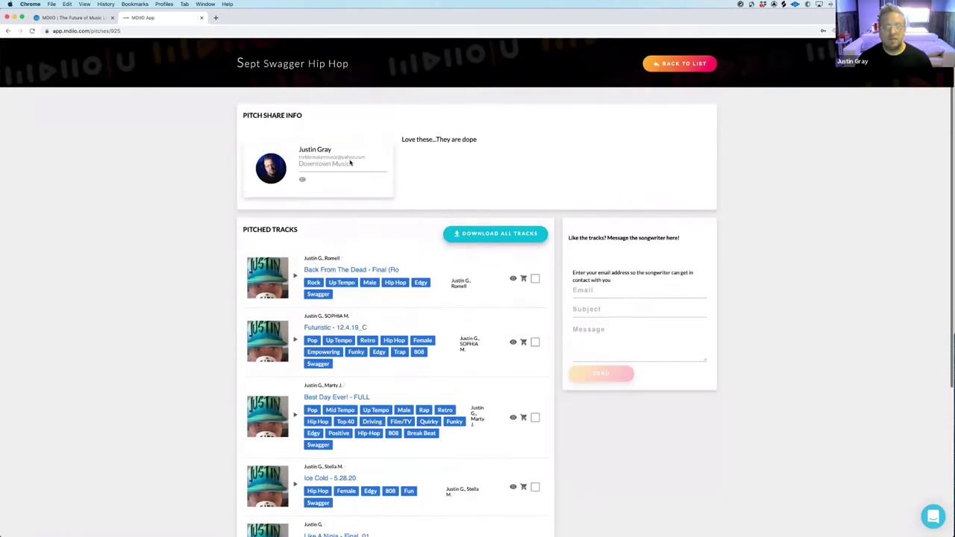
{"action": "left_click", "coordinate": [7, 31]}
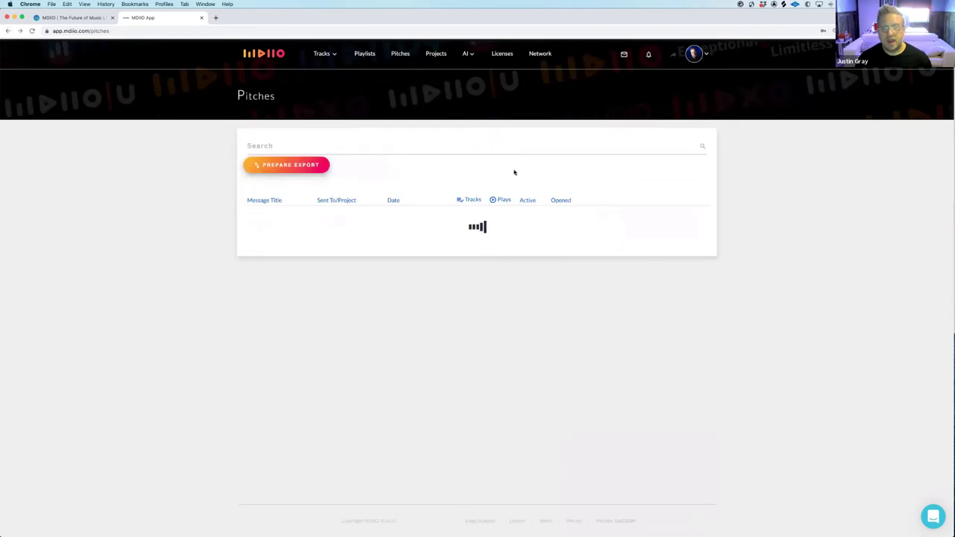
{"action": "left_click", "coordinate": [663, 224]}
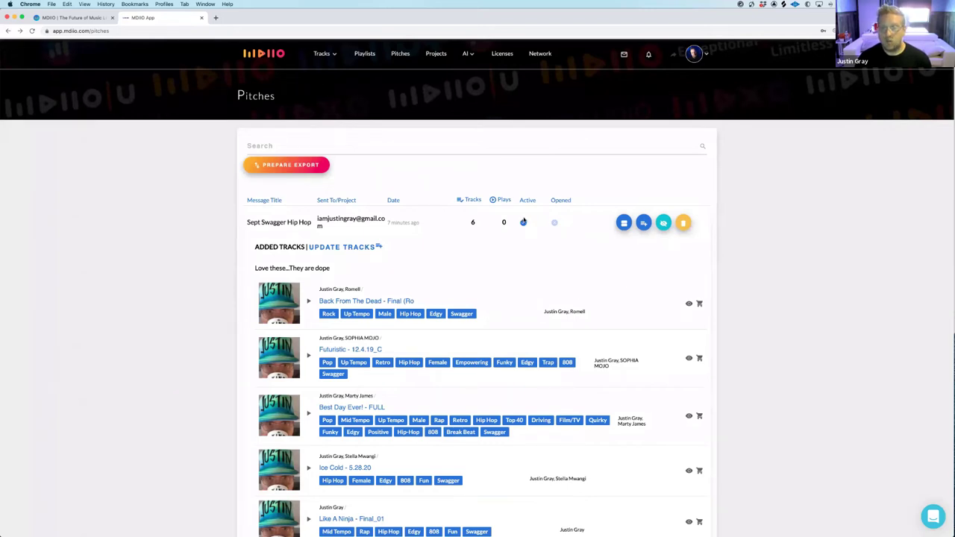
Preview the pitch export window, close it, and go to the full Tracks library
{"action": "left_click", "coordinate": [310, 172]}
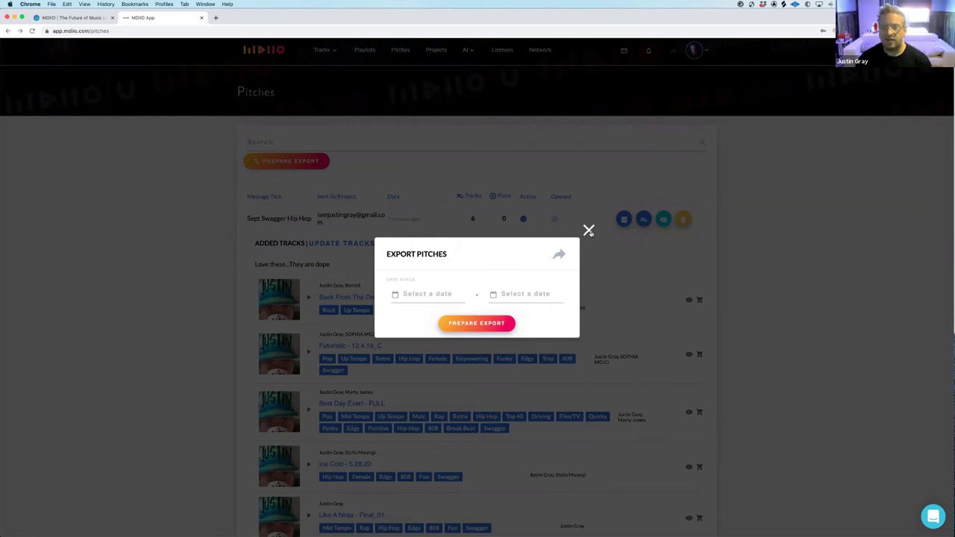
{"action": "left_click", "coordinate": [589, 230]}
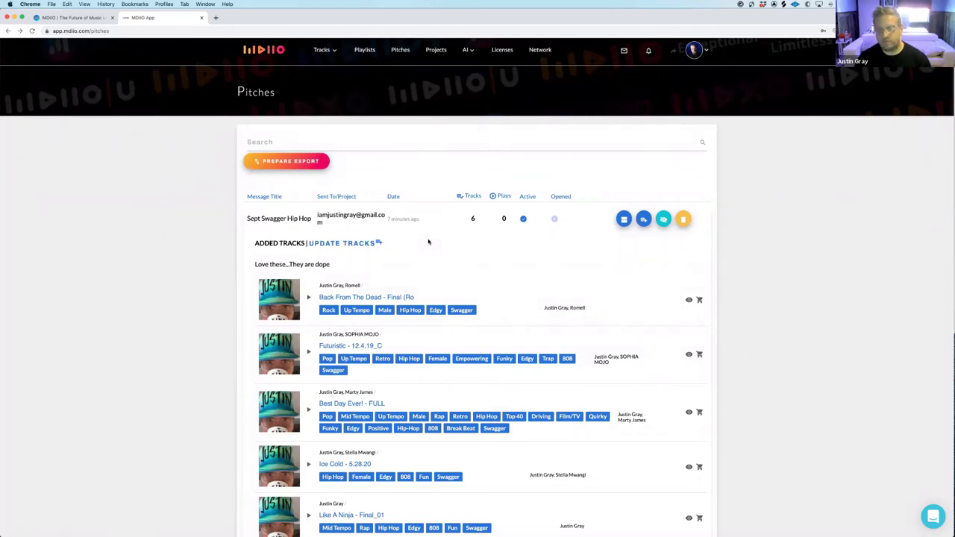
{"action": "left_click", "coordinate": [320, 51]}
{"action": "left_click", "coordinate": [322, 75]}
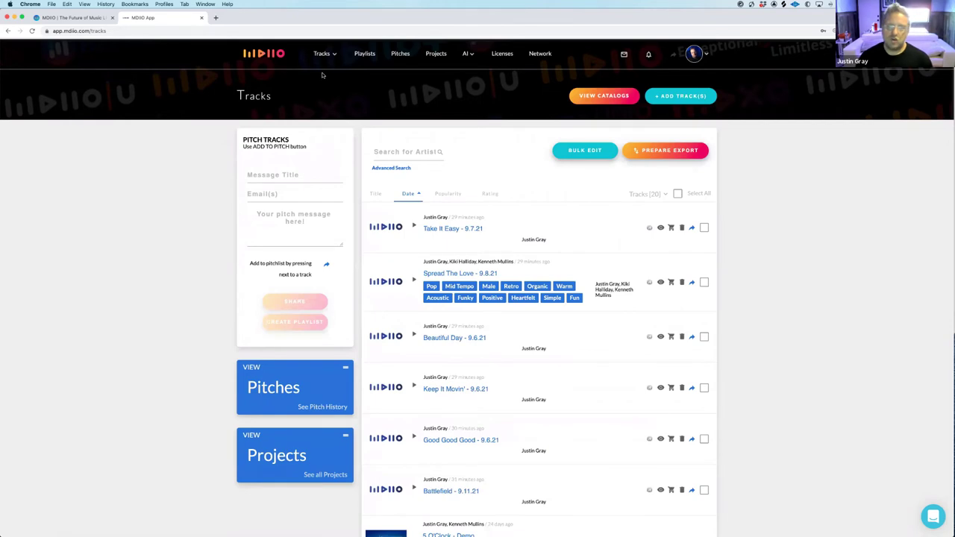
Search tracks for 'Hip hop Evan' and select all 20 results
{"action": "left_click", "coordinate": [406, 153]}
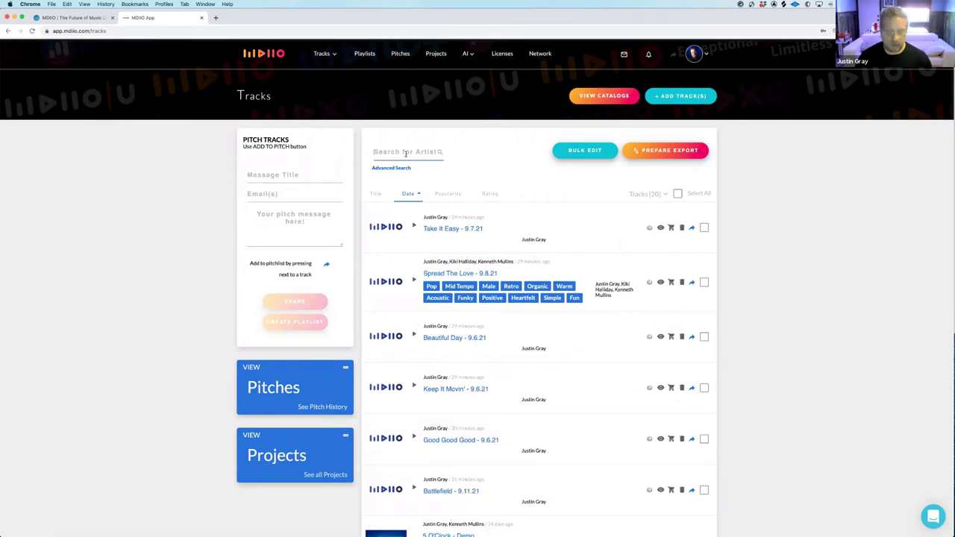
{"action": "type", "text": "Hip hop "}
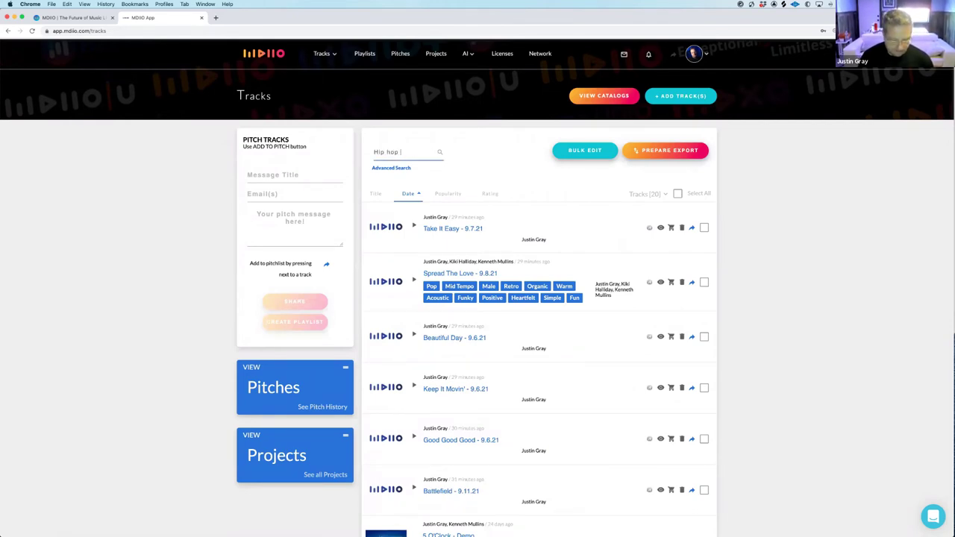
{"action": "type", "text": "Evan"}
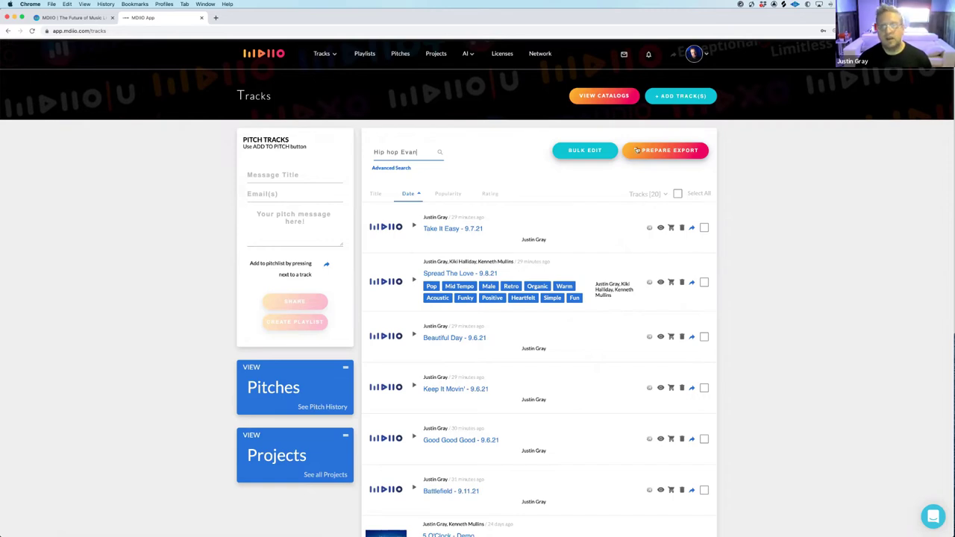
{"action": "key", "text": "Return"}
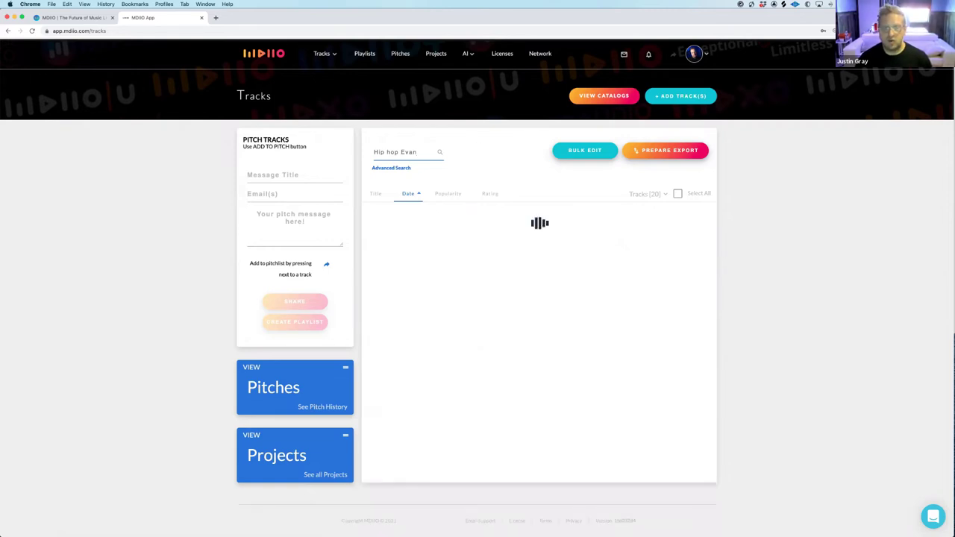
{"action": "left_click", "coordinate": [677, 194]}
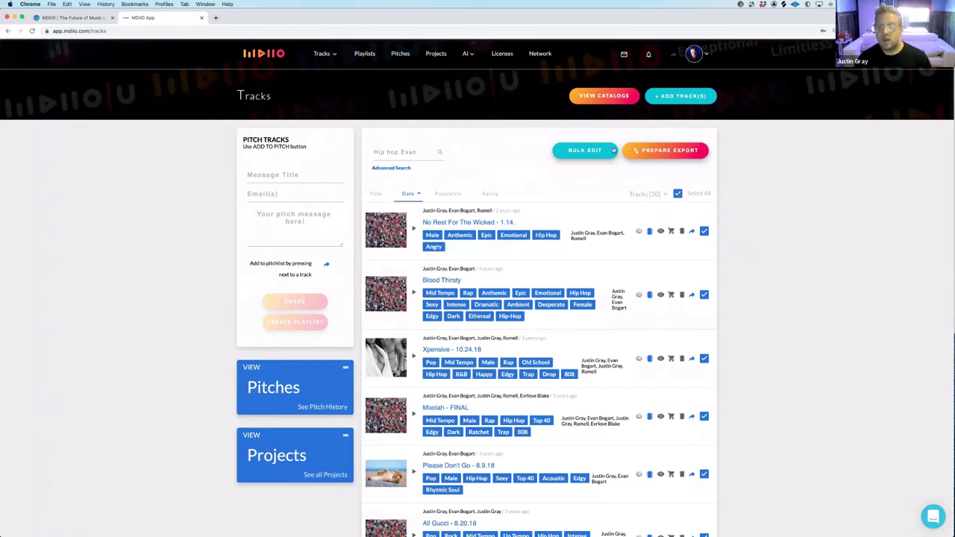
Download the selected tracks as an Excel spreadsheet and open it
{"action": "left_click", "coordinate": [662, 152]}
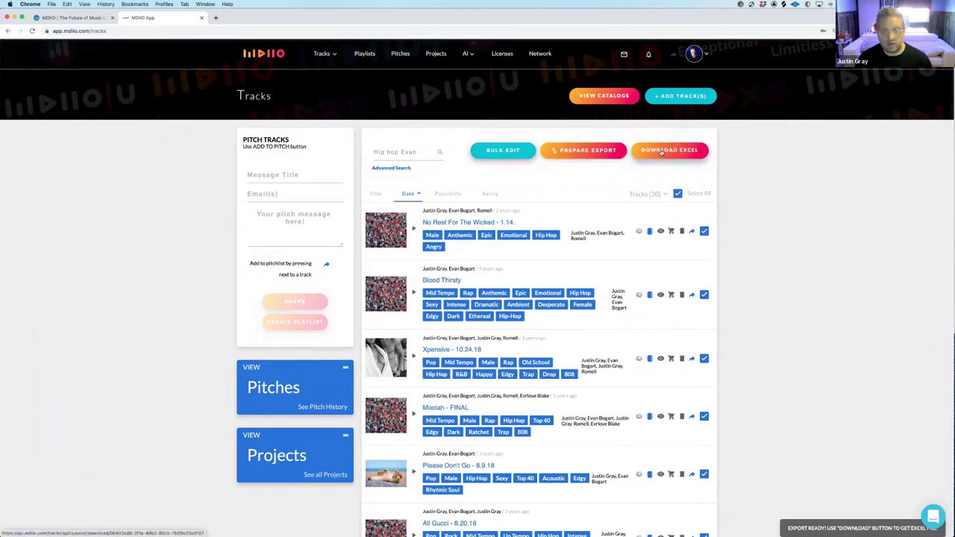
{"action": "left_click", "coordinate": [662, 152]}
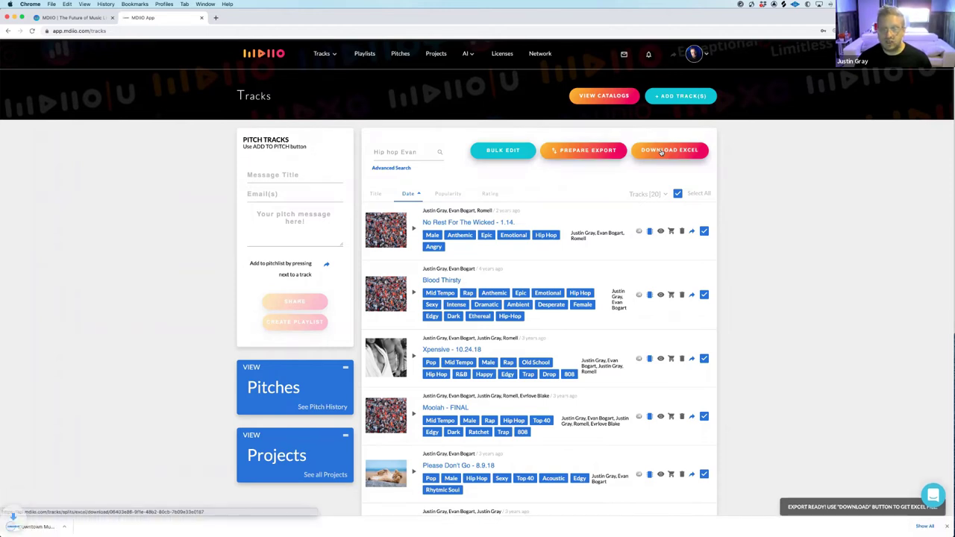
{"action": "left_click", "coordinate": [50, 526]}
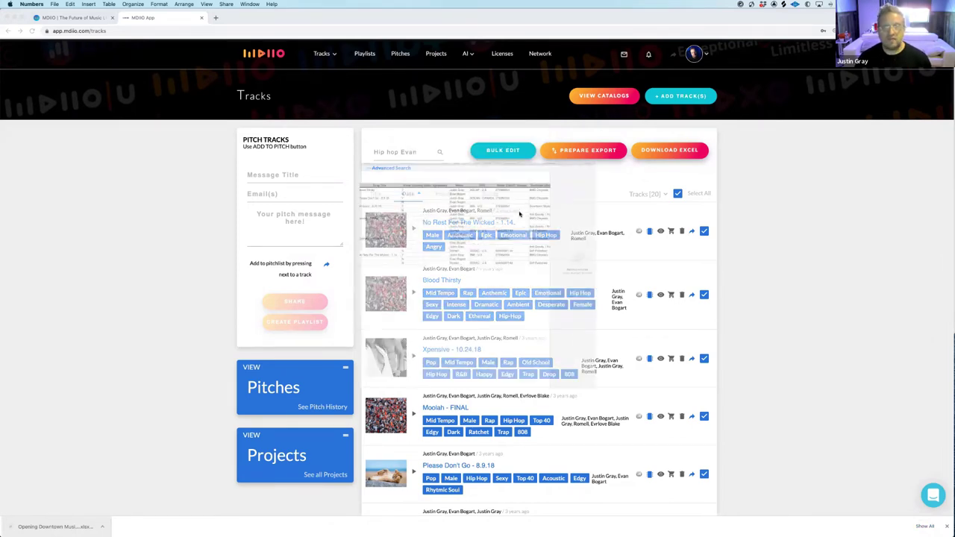
Scroll across the Downtown Music_2021_09_11 Delivery Sheet to view writers, PROs and shares
{"action": "scroll", "coordinate": [464, 188], "scroll_direction": "right", "scroll_amount": 2}
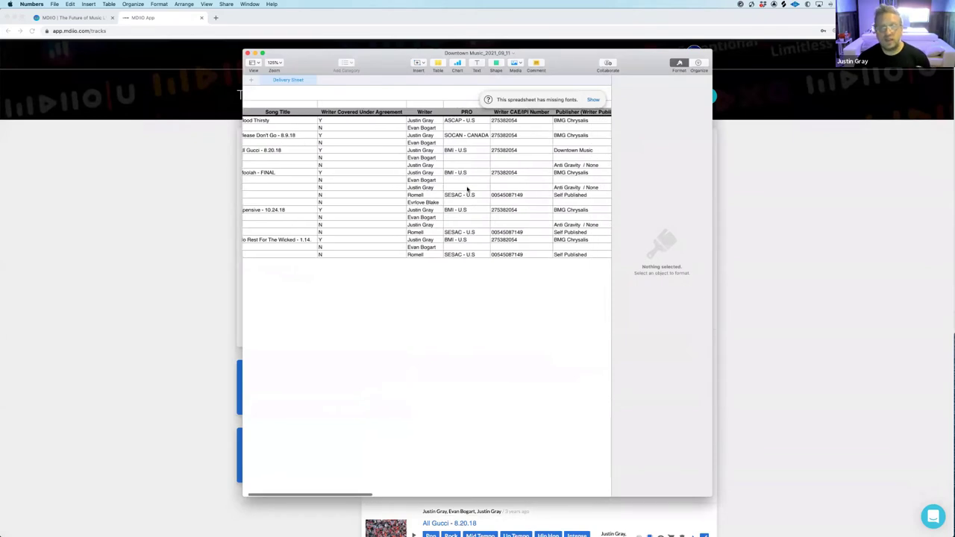
{"action": "scroll", "coordinate": [467, 189], "scroll_direction": "right", "scroll_amount": 5}
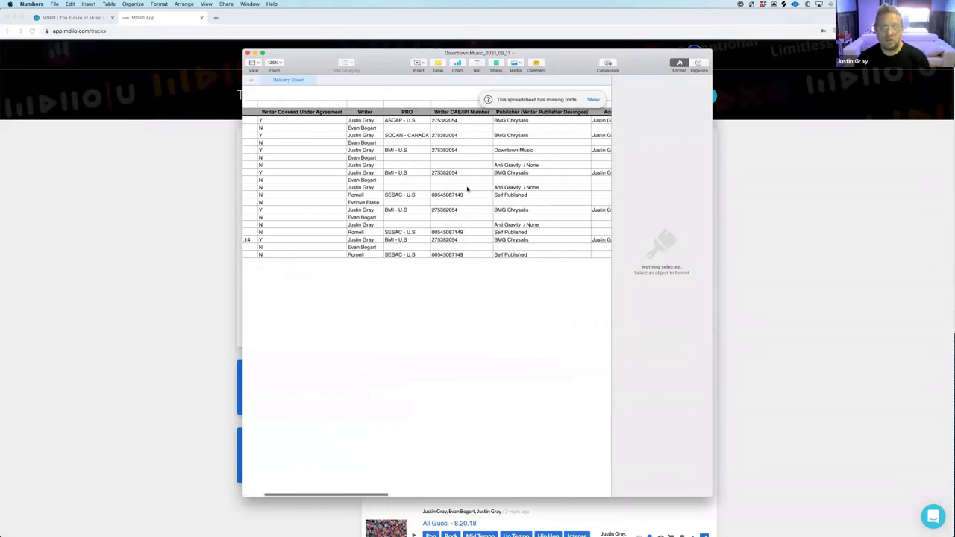
{"action": "scroll", "coordinate": [461, 164], "scroll_direction": "right", "scroll_amount": 3}
{"action": "scroll", "coordinate": [463, 155], "scroll_direction": "right", "scroll_amount": 9}
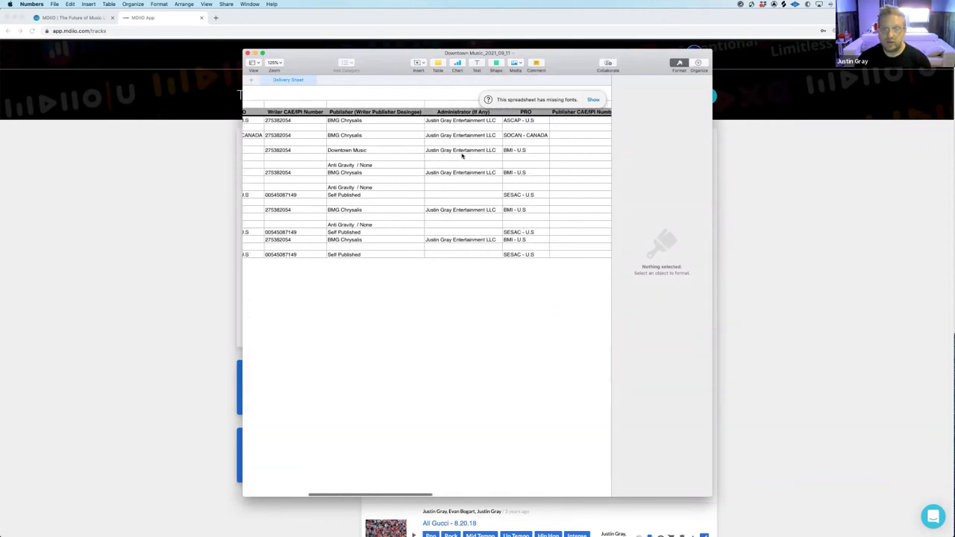
{"action": "scroll", "coordinate": [462, 156], "scroll_direction": "right", "scroll_amount": 9}
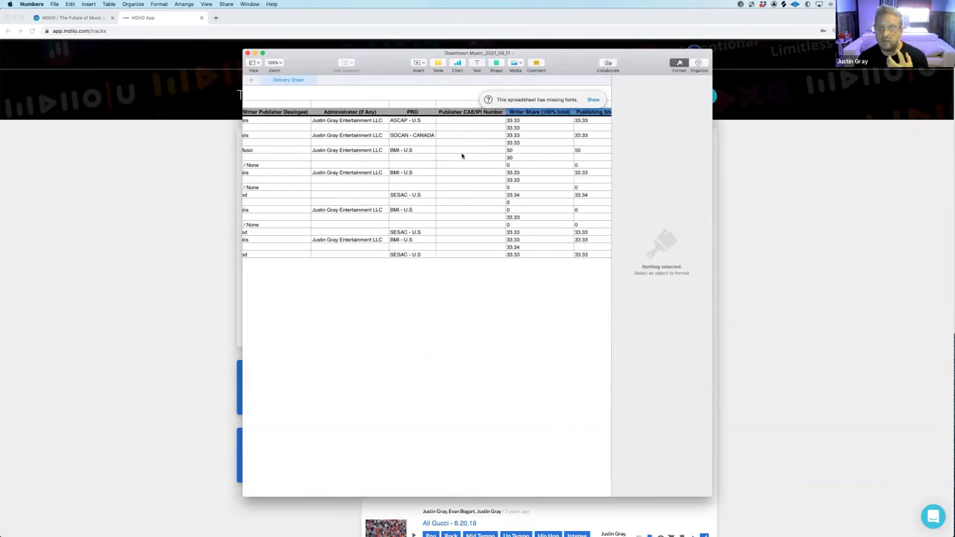
{"action": "scroll", "coordinate": [462, 156], "scroll_direction": "right", "scroll_amount": 12}
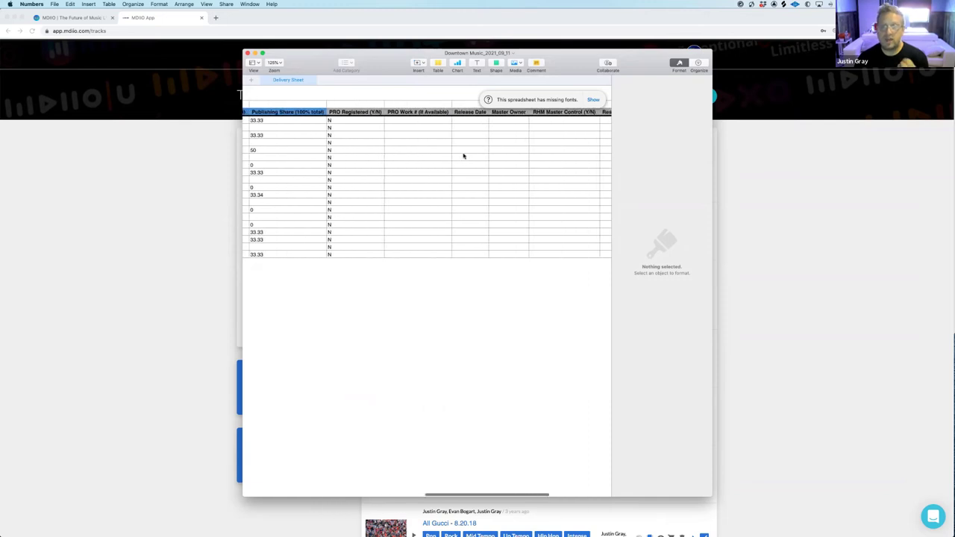
{"action": "scroll", "coordinate": [463, 156], "scroll_direction": "right", "scroll_amount": 1}
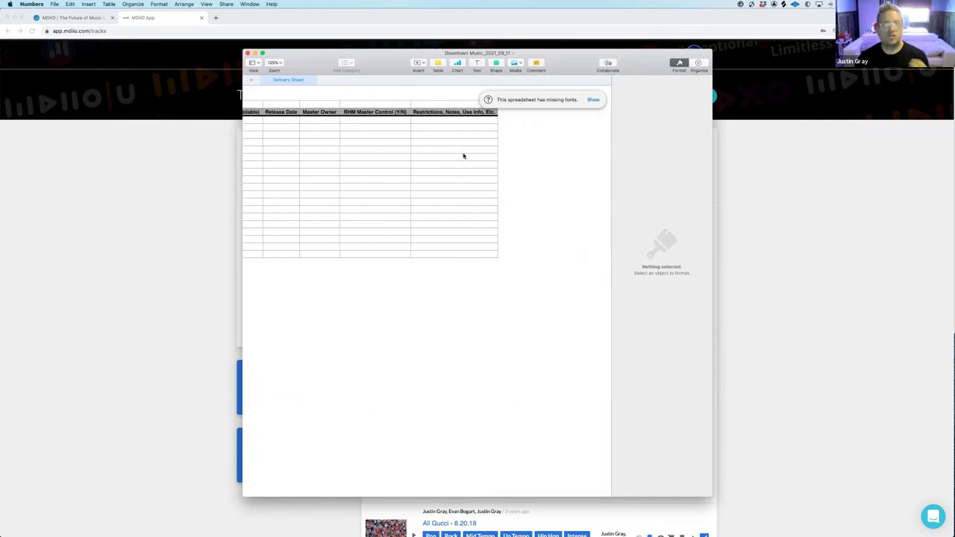
{"action": "scroll", "coordinate": [463, 156], "scroll_direction": "left", "scroll_amount": 6}
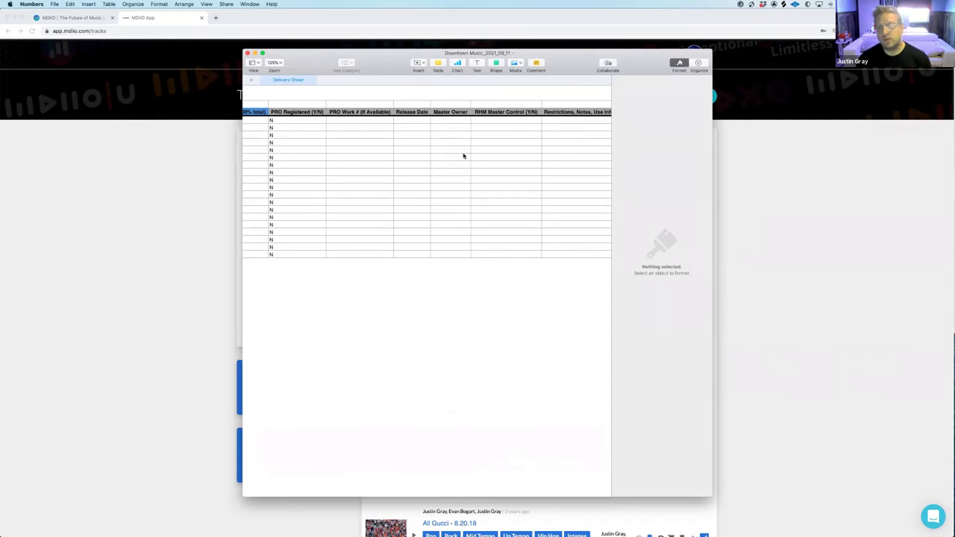
{"action": "scroll", "coordinate": [462, 156], "scroll_direction": "left", "scroll_amount": 8}
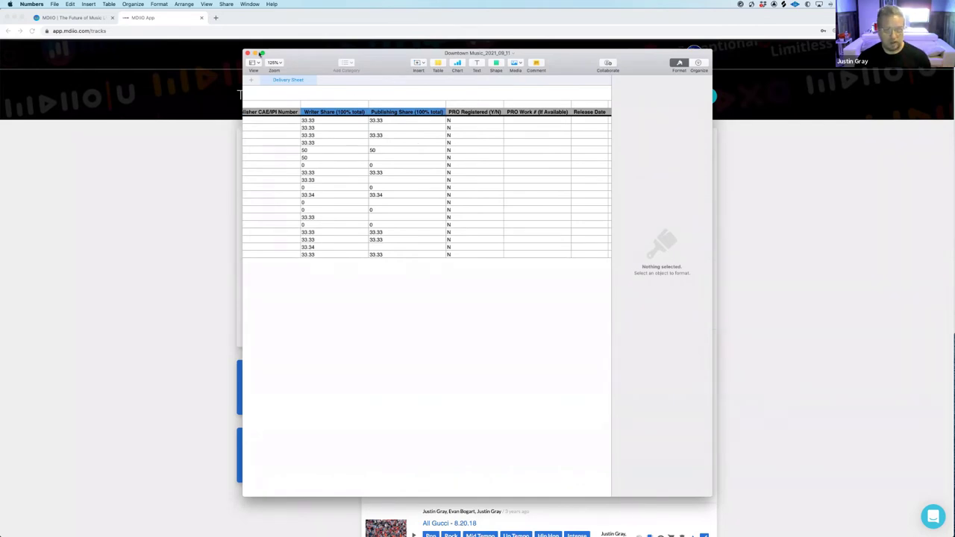
Close the spreadsheet and clear the 'Hip hop Evan' track search
{"action": "left_click", "coordinate": [247, 54]}
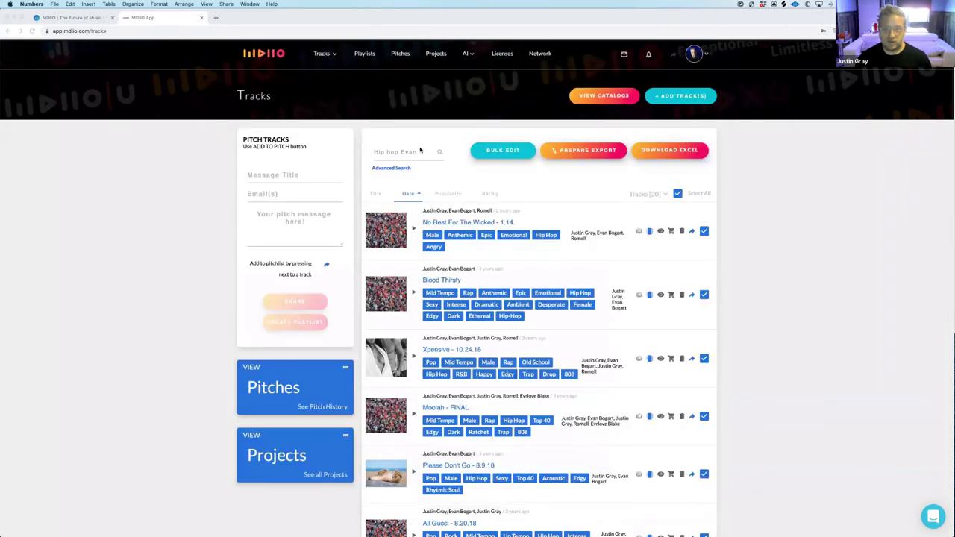
{"action": "left_click", "coordinate": [420, 151]}
{"action": "left_click_drag", "start_coordinate": [420, 151], "coordinate": [373, 151]}
{"action": "key", "text": "BackSpace"}
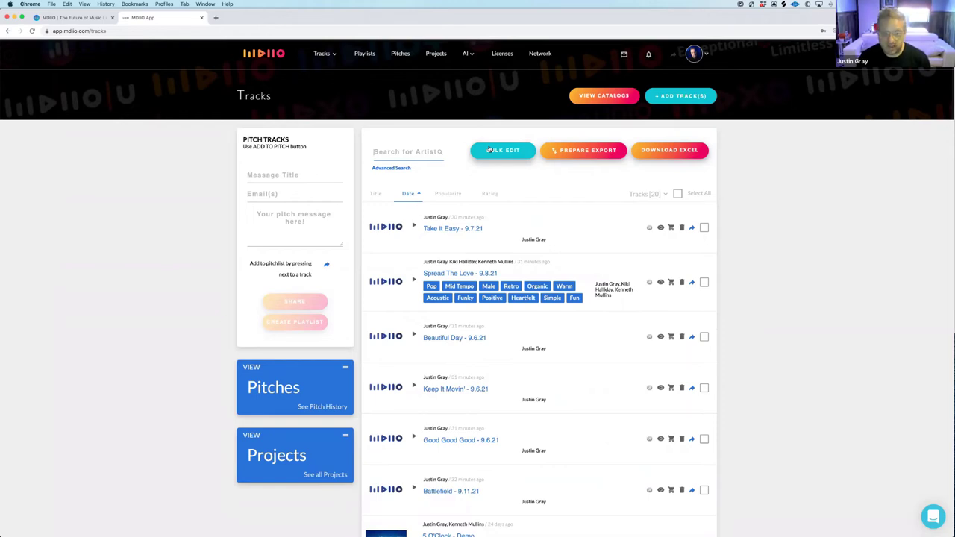
Browse the Projects list, including Major Tech Company Brief and Major Bank Campaign
{"action": "left_click", "coordinate": [436, 54]}
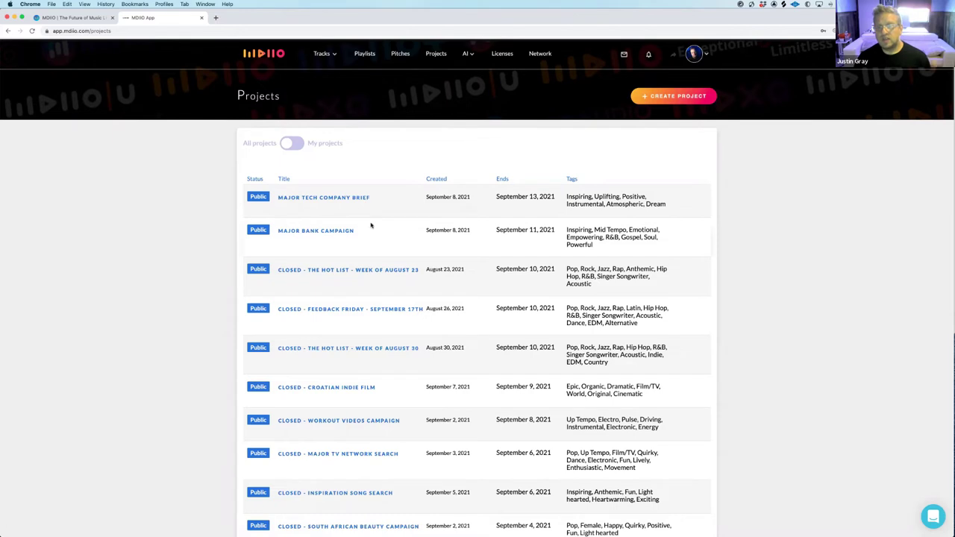
{"action": "scroll", "coordinate": [371, 226], "scroll_direction": "down", "scroll_amount": 10}
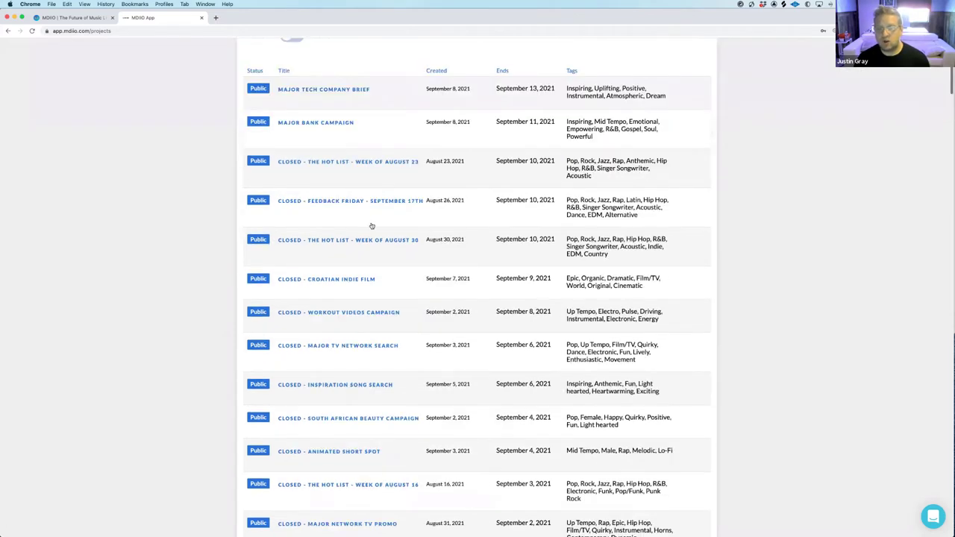
{"action": "scroll", "coordinate": [371, 225], "scroll_direction": "up", "scroll_amount": 10}
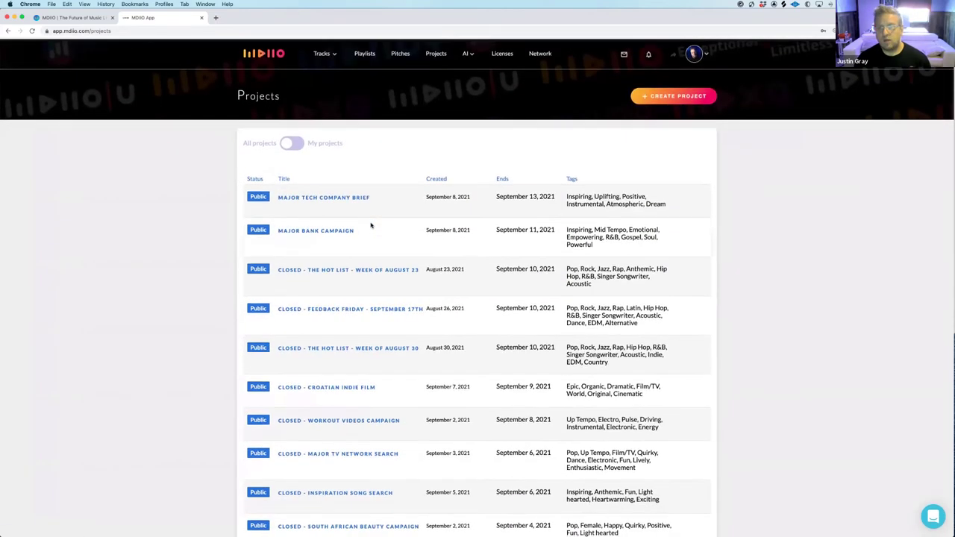
{"action": "scroll", "coordinate": [433, 233], "scroll_direction": "down", "scroll_amount": 1}
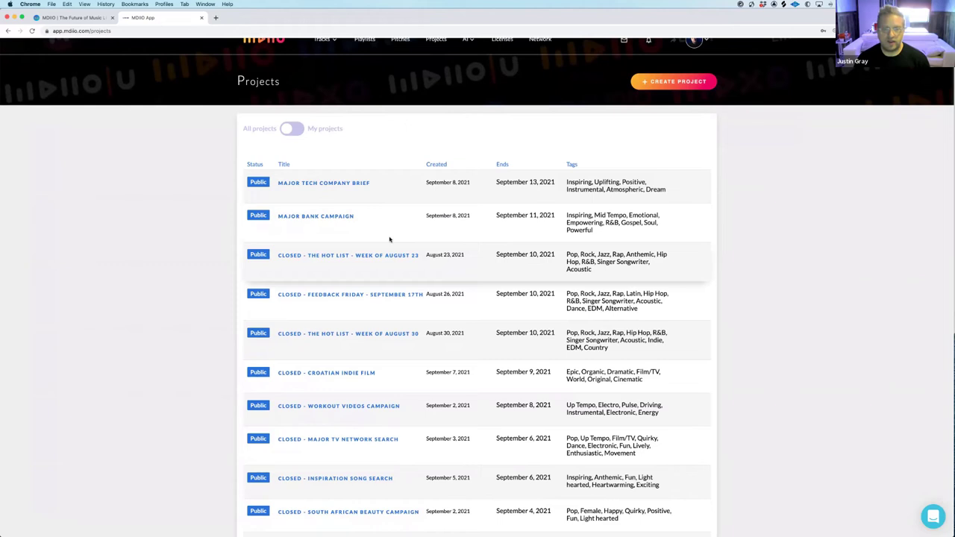
{"action": "scroll", "coordinate": [386, 231], "scroll_direction": "up", "scroll_amount": 1}
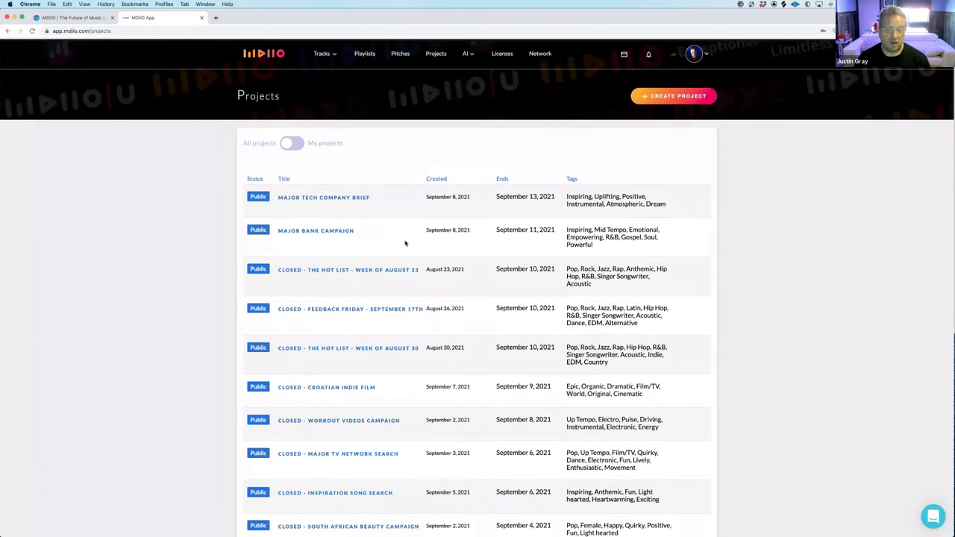
Open Major Tech Company Brief and review its 200k budget, worldwide, 1-year terms
{"action": "left_click", "coordinate": [322, 231]}
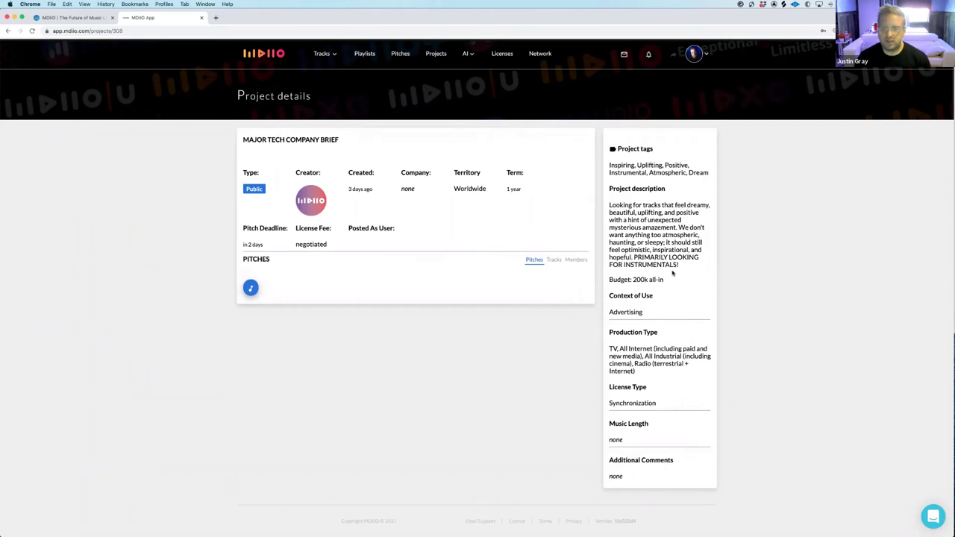
{"action": "scroll", "coordinate": [672, 274], "scroll_direction": "down", "scroll_amount": 1}
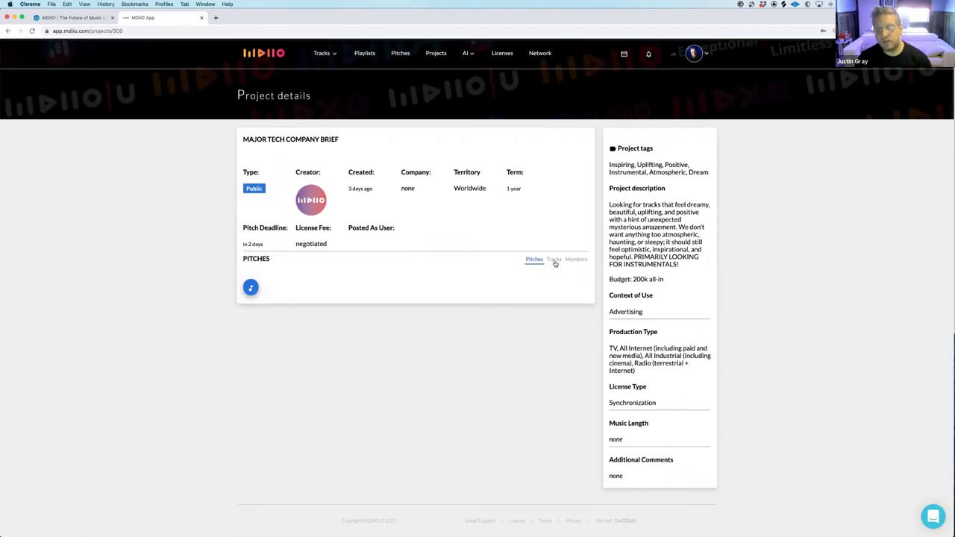
Start a pitch to the brief and narrow the track search to 'Positive'
{"action": "left_click", "coordinate": [250, 288]}
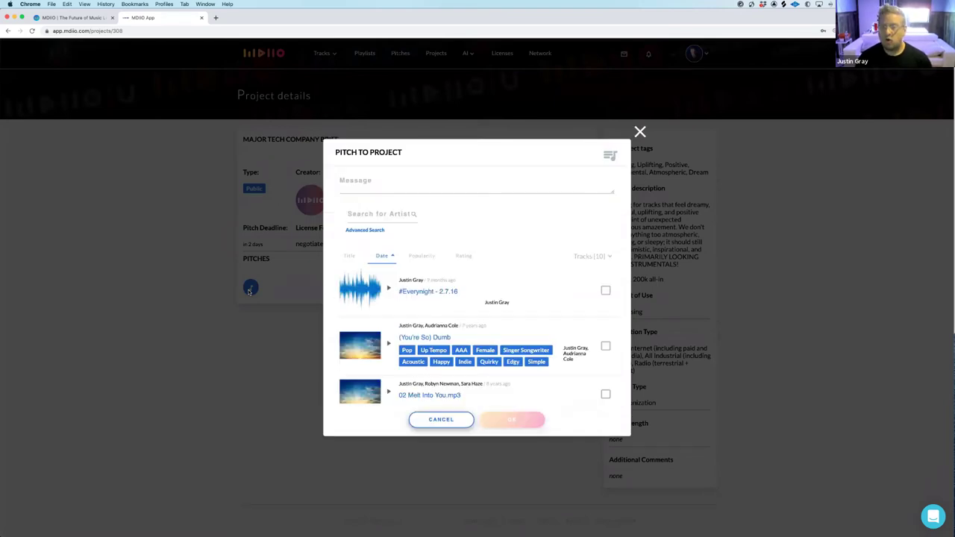
{"action": "left_click", "coordinate": [371, 214]}
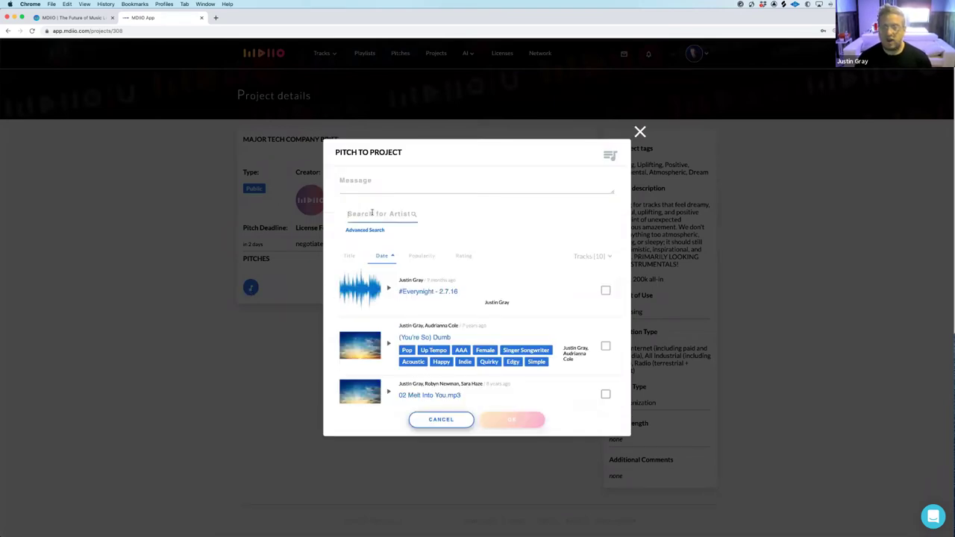
{"action": "type", "text": "Positive"}
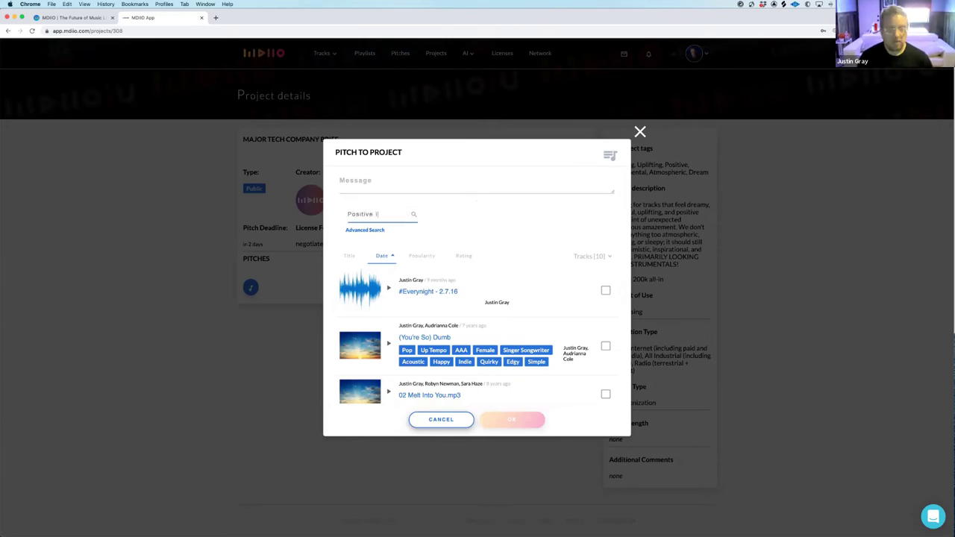
{"action": "type", "text": " instrumental"}
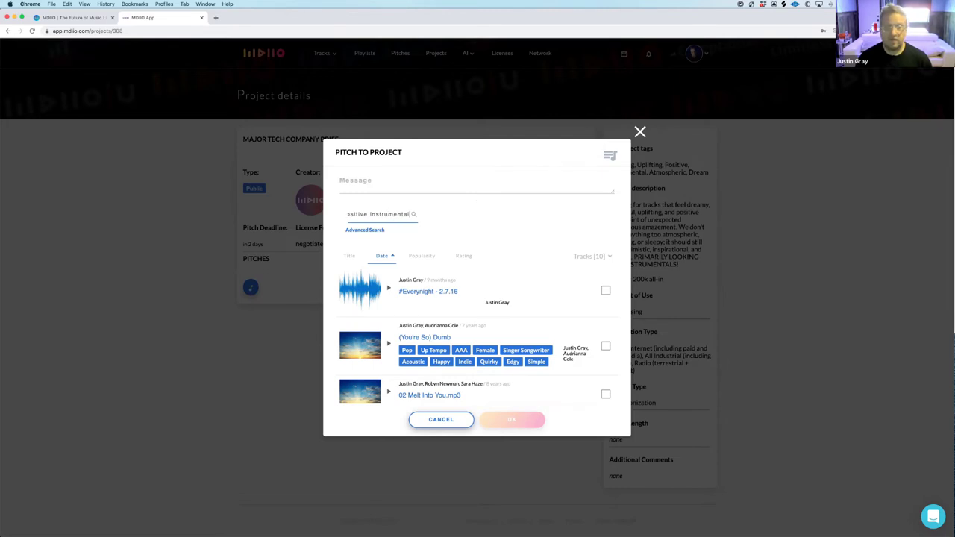
{"action": "key", "text": "Return"}
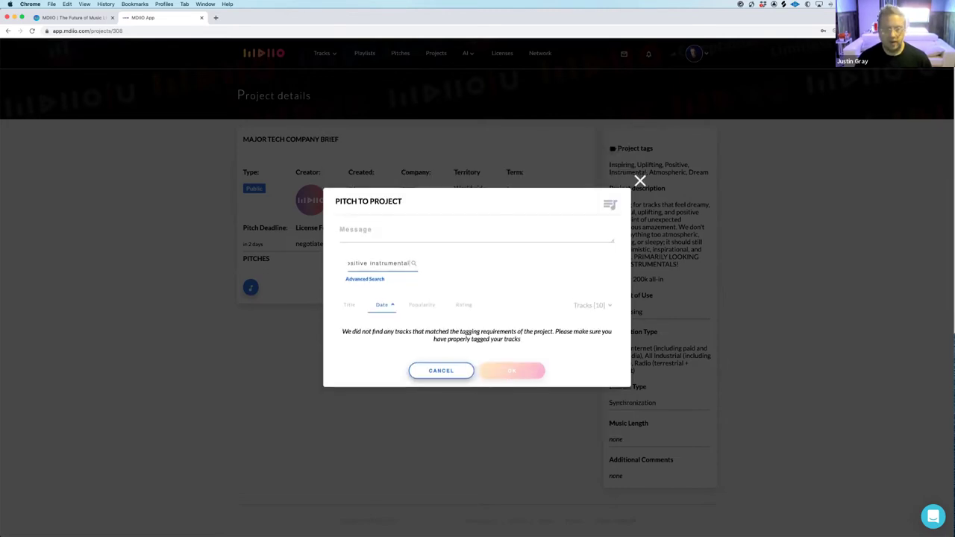
{"action": "left_click_drag", "start_coordinate": [366, 263], "coordinate": [425, 263]}
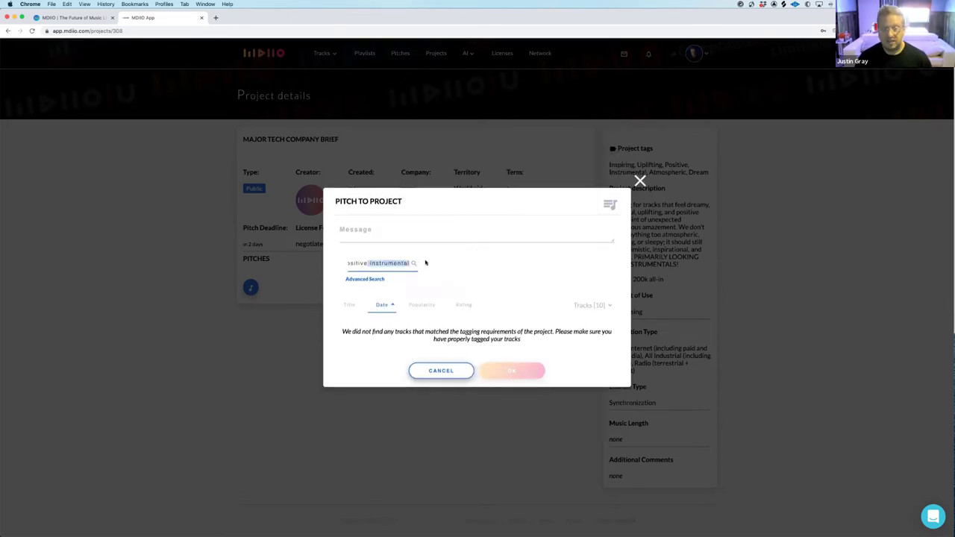
{"action": "key", "text": "BackSpace"}
{"action": "key", "text": "Return"}
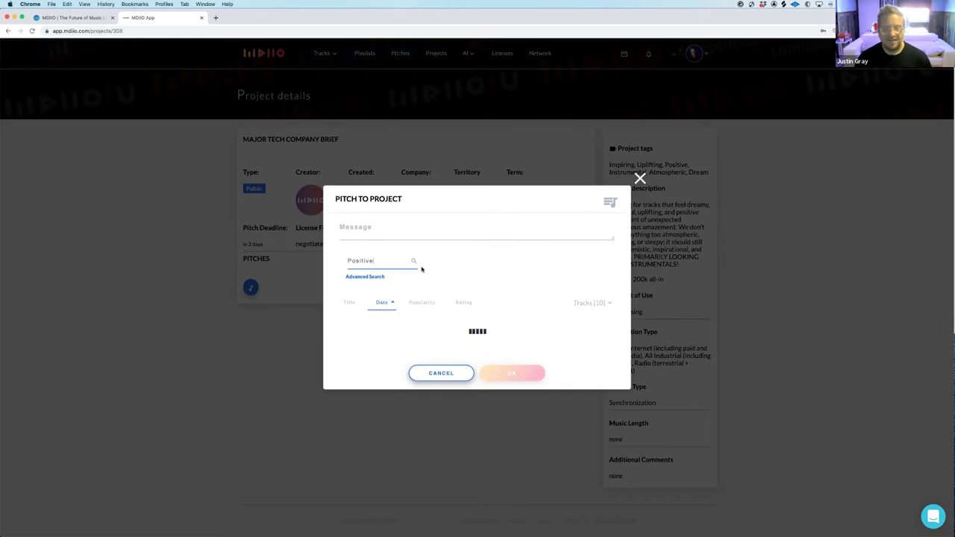
Tick Big Picture, Smile - FINAL and Paradise for the pitch
{"action": "scroll", "coordinate": [490, 298], "scroll_direction": "down", "scroll_amount": 3}
{"action": "left_click", "coordinate": [605, 274]}
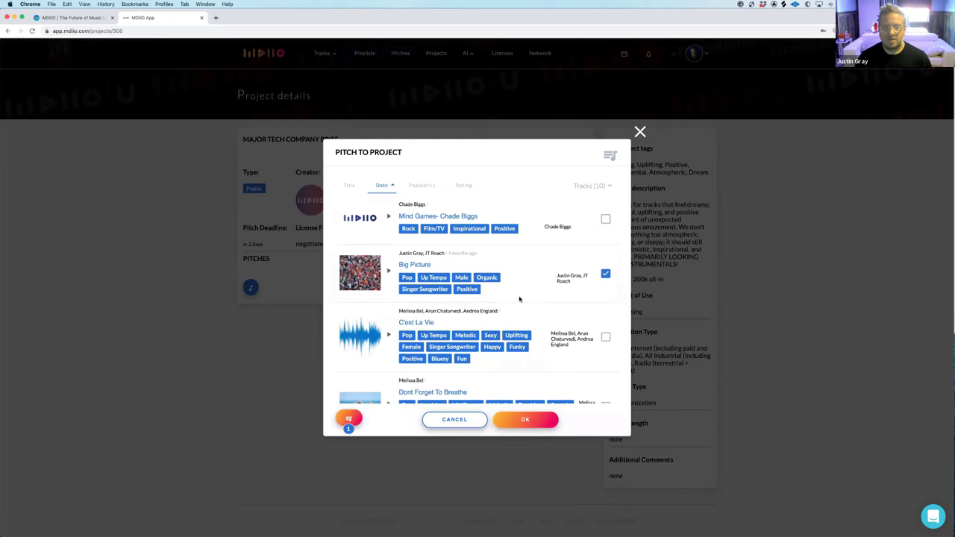
{"action": "scroll", "coordinate": [519, 299], "scroll_direction": "down", "scroll_amount": 5}
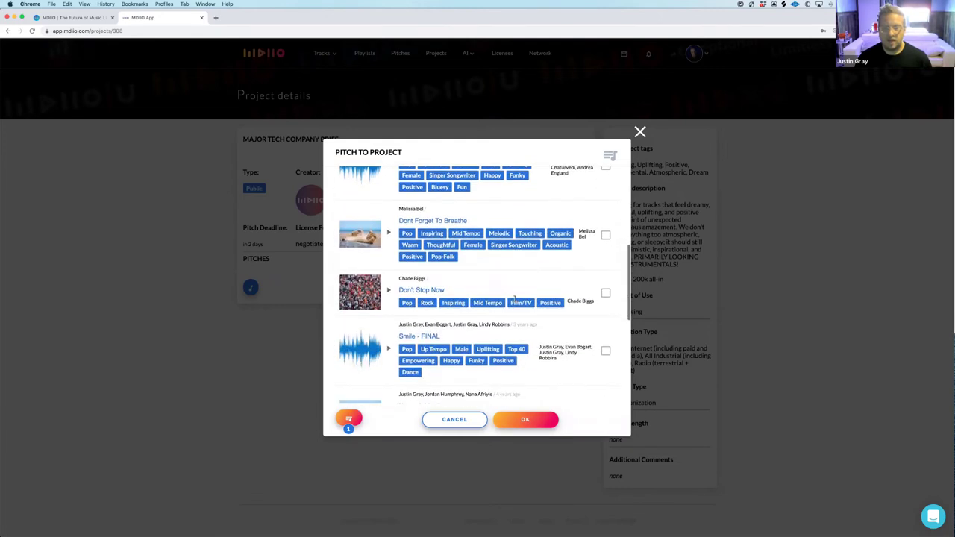
{"action": "scroll", "coordinate": [515, 298], "scroll_direction": "down", "scroll_amount": 1}
{"action": "left_click", "coordinate": [605, 313]}
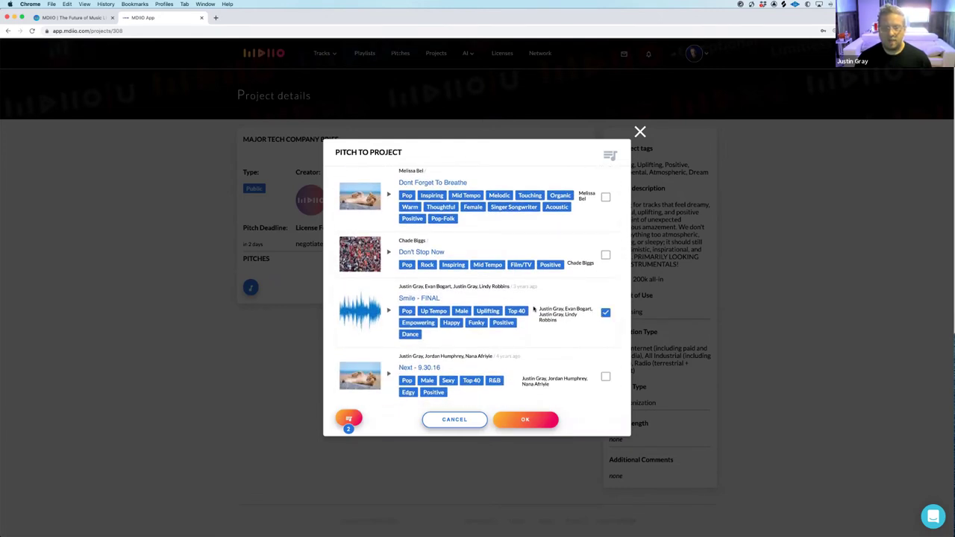
{"action": "scroll", "coordinate": [534, 309], "scroll_direction": "down", "scroll_amount": 4}
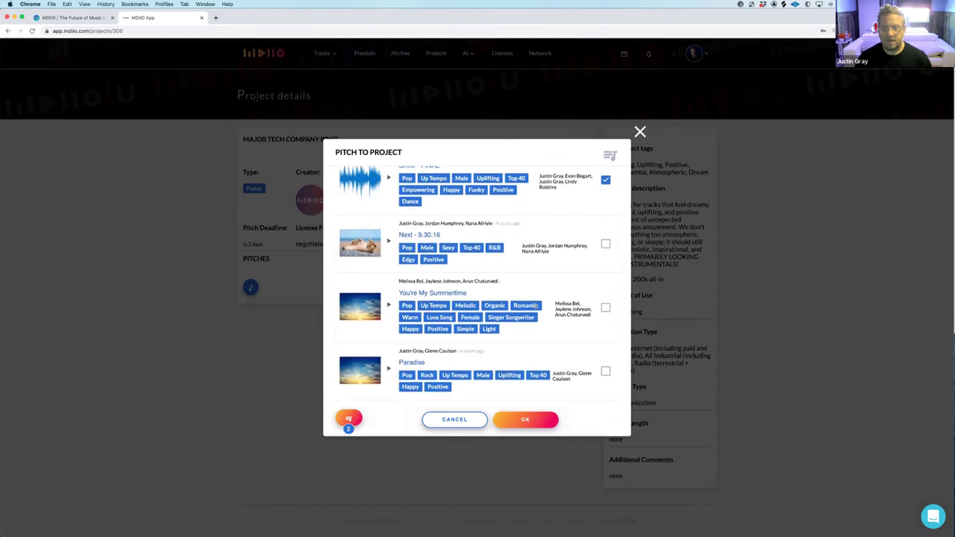
{"action": "scroll", "coordinate": [560, 317], "scroll_direction": "down", "scroll_amount": 1}
{"action": "left_click", "coordinate": [605, 333]}
{"action": "scroll", "coordinate": [580, 326], "scroll_direction": "down", "scroll_amount": 1}
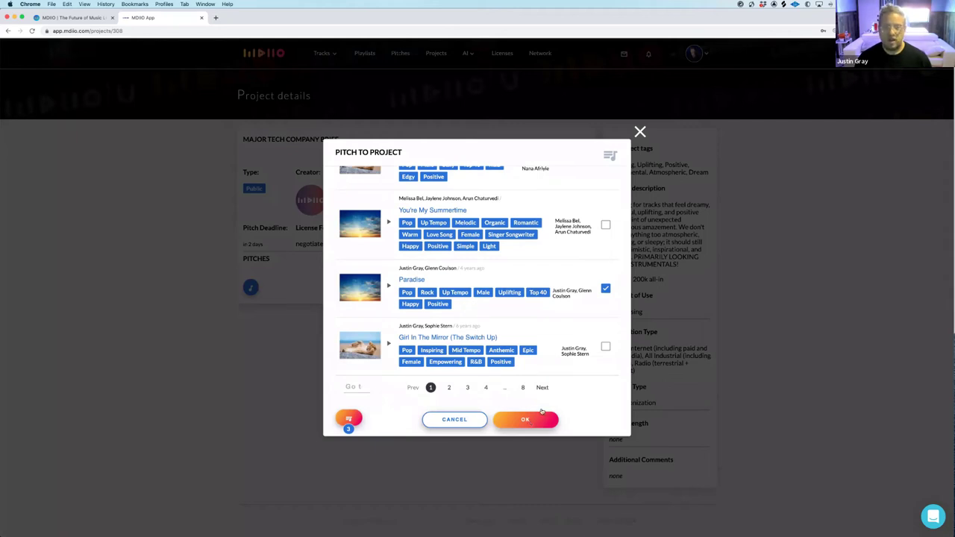
{"action": "scroll", "coordinate": [522, 321], "scroll_direction": "up", "scroll_amount": 10}
{"action": "left_click", "coordinate": [374, 180]}
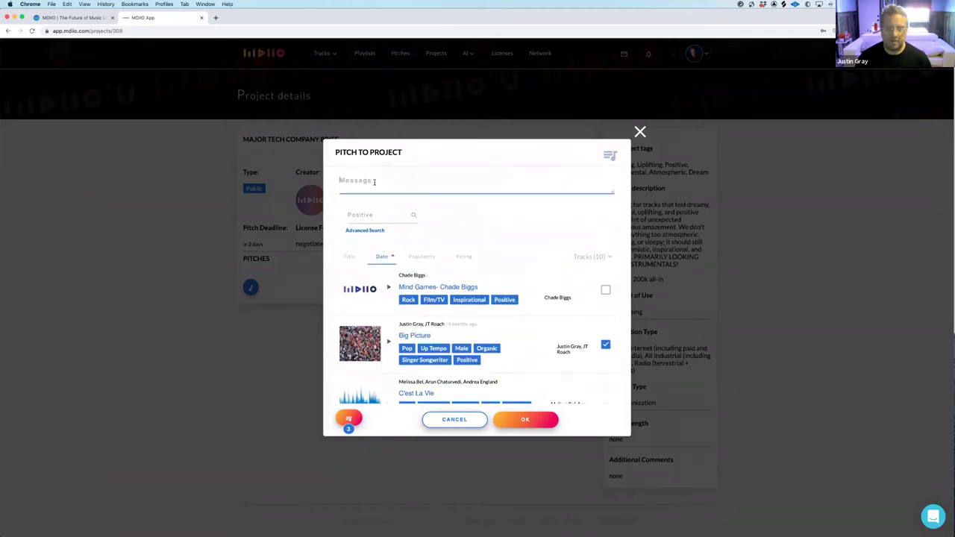
Send the pitch with the note 'Here are some positive songs. Also have Instrumentals available upon request'
{"action": "type", "text": "Here are "}
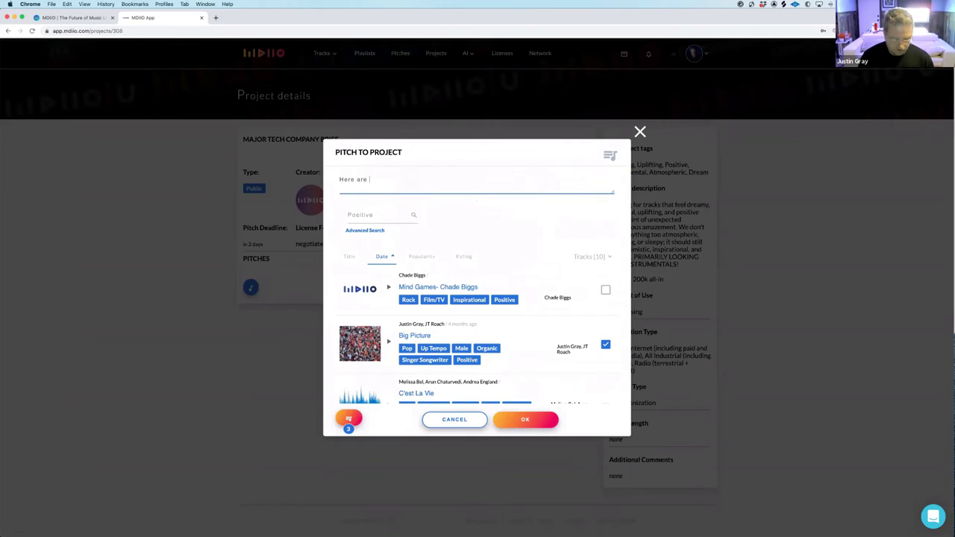
{"action": "type", "text": "some positive songs. Also have Instrumentals available upon request"}
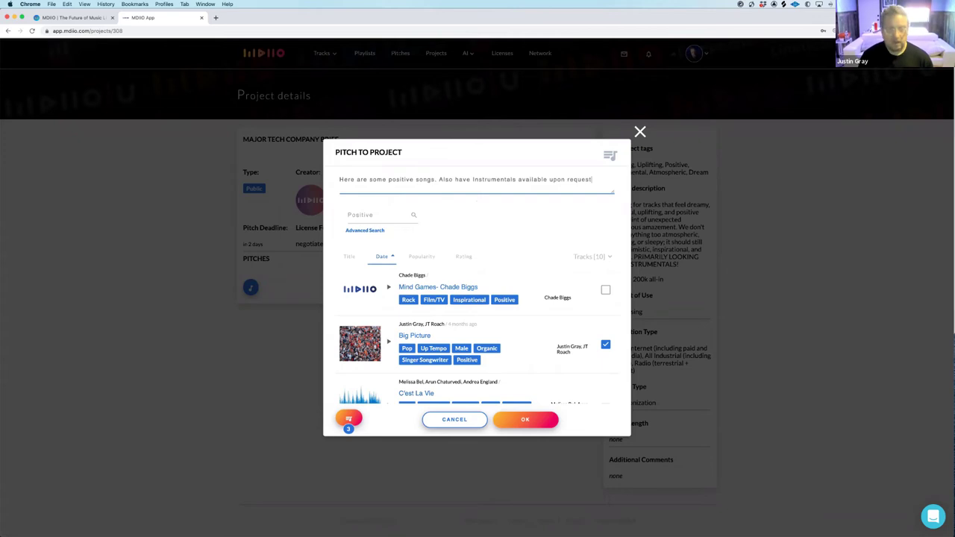
{"action": "left_click", "coordinate": [538, 421]}
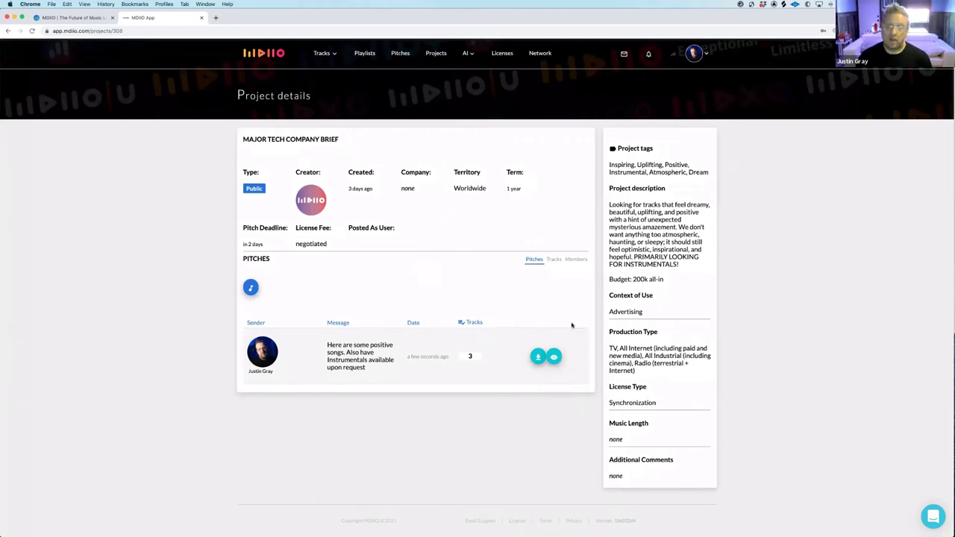
Expand the pitch row to check its three tracks, then return to the Projects list
{"action": "left_click", "coordinate": [538, 358]}
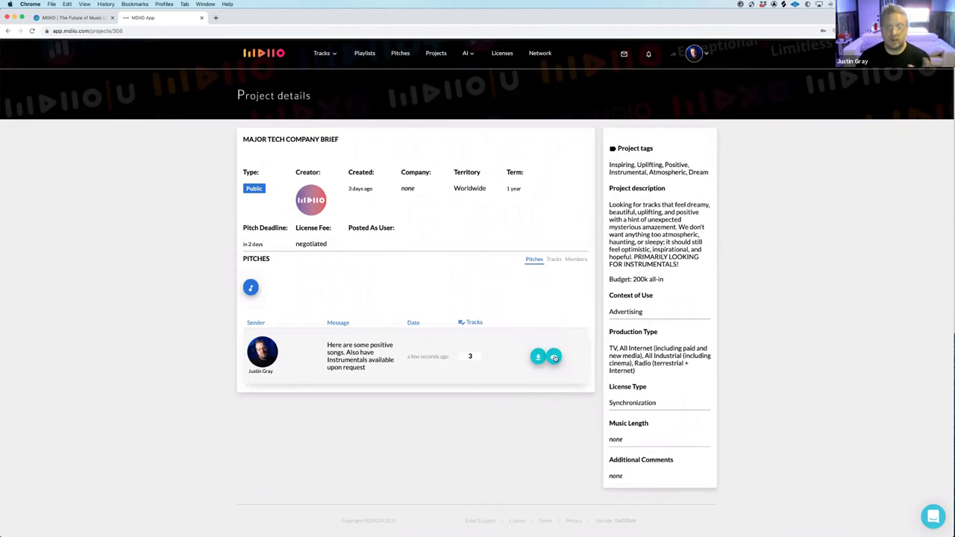
{"action": "scroll", "coordinate": [486, 323], "scroll_direction": "down", "scroll_amount": 3}
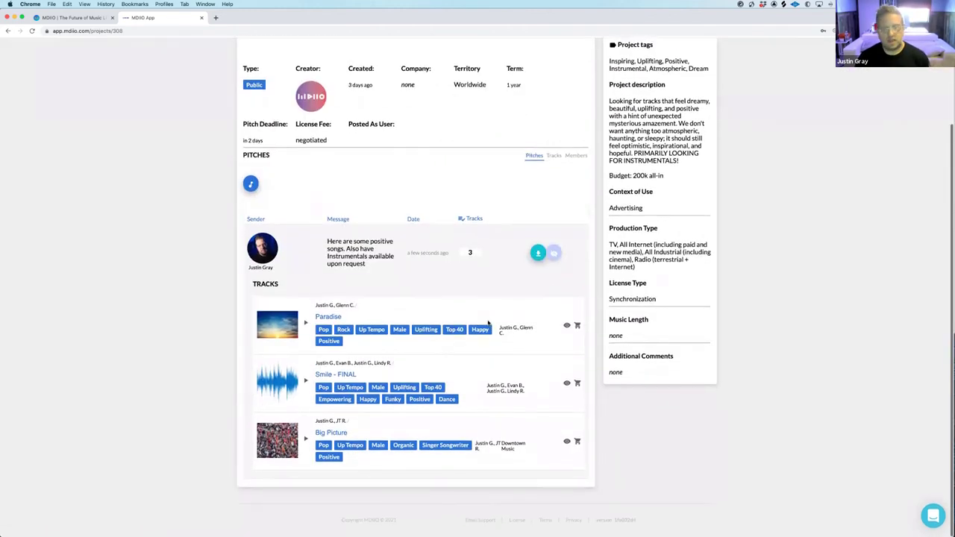
{"action": "scroll", "coordinate": [492, 324], "scroll_direction": "up", "scroll_amount": 3}
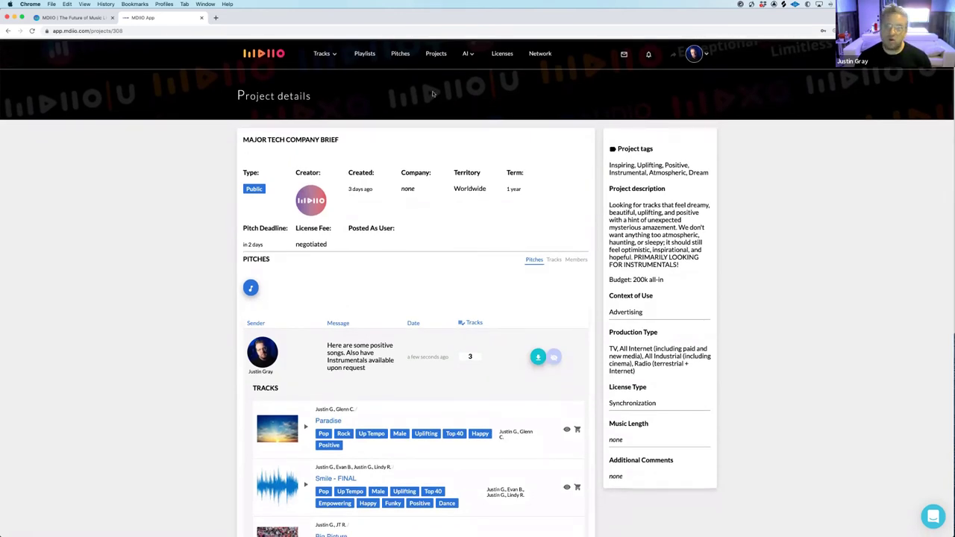
{"action": "left_click", "coordinate": [436, 55]}
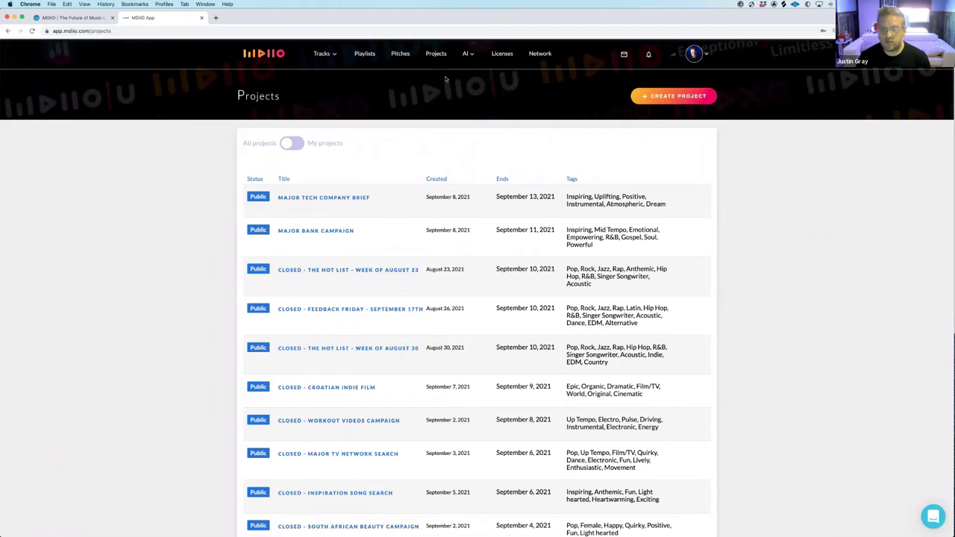
{"action": "left_click", "coordinate": [675, 97]}
{"action": "scroll", "coordinate": [440, 215], "scroll_direction": "down", "scroll_amount": 6}
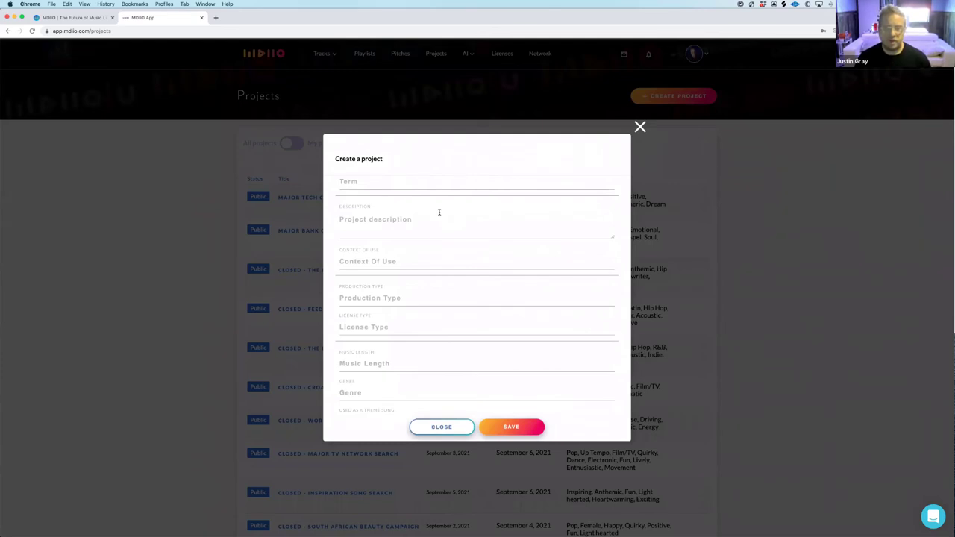
{"action": "scroll", "coordinate": [439, 212], "scroll_direction": "down", "scroll_amount": 3}
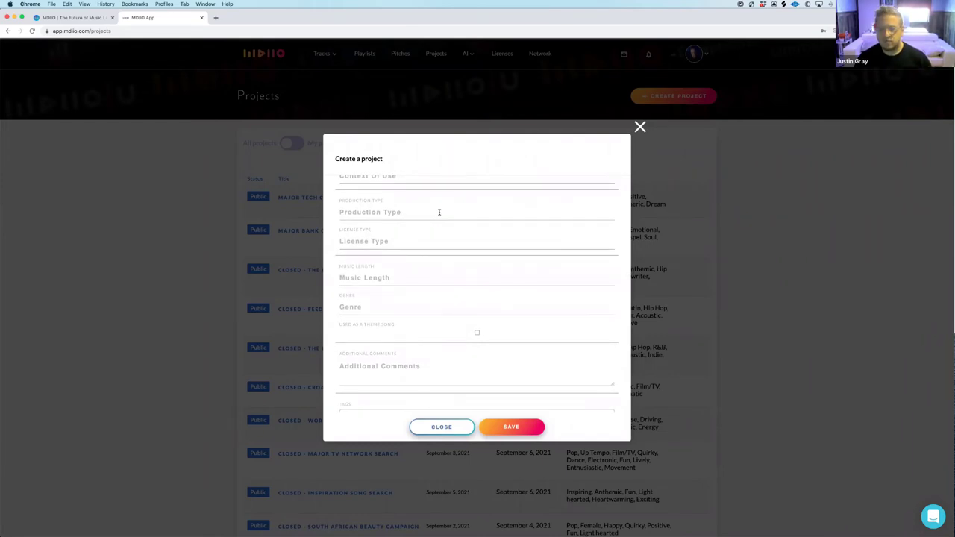
{"action": "scroll", "coordinate": [439, 212], "scroll_direction": "down", "scroll_amount": 5}
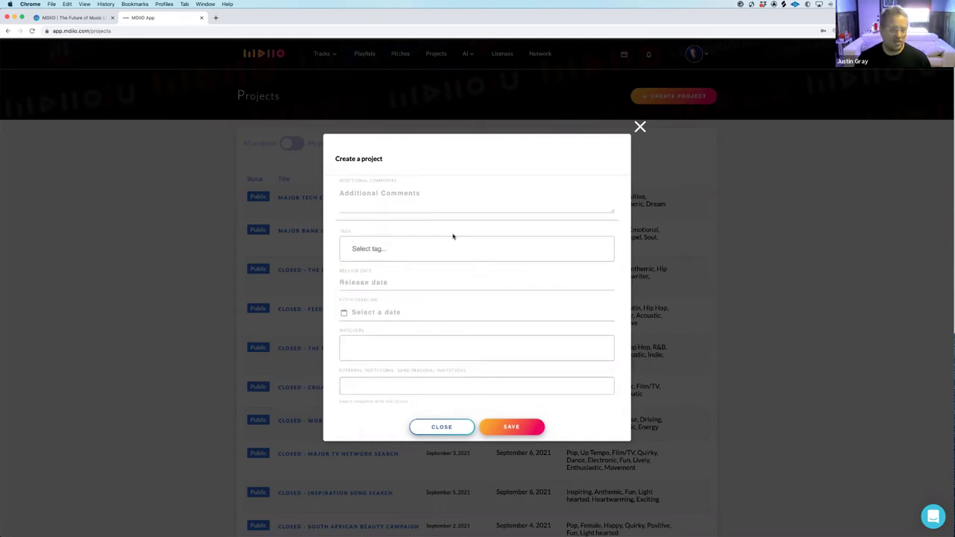
{"action": "left_click", "coordinate": [390, 348]}
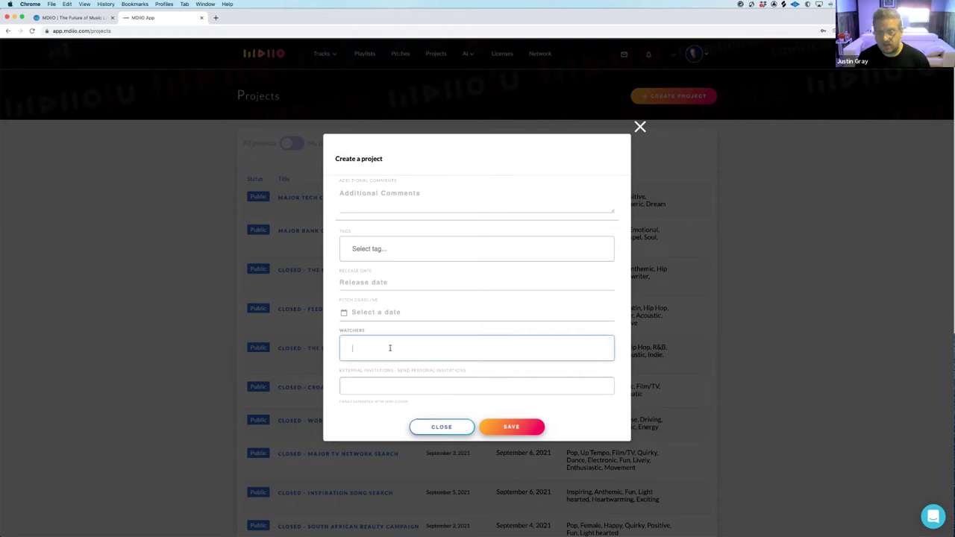
{"action": "left_click", "coordinate": [398, 385]}
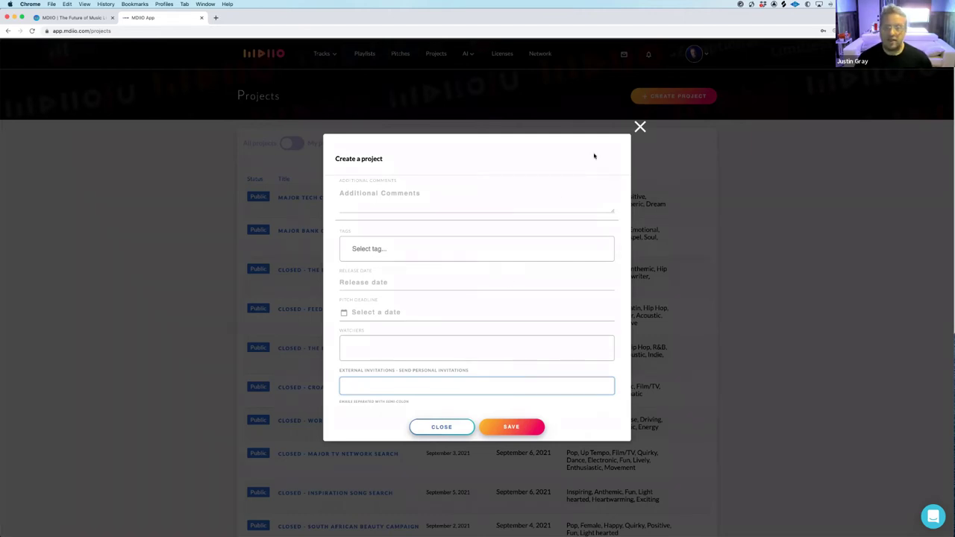
{"action": "left_click", "coordinate": [640, 127]}
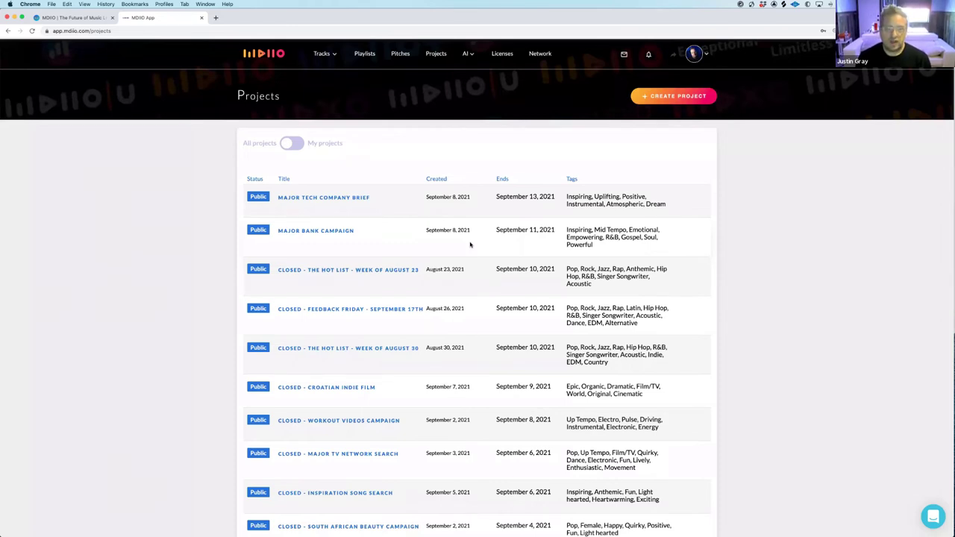
Toggle the My projects filter on and back off, then open the AI Mood track analysis
{"action": "left_click", "coordinate": [298, 144]}
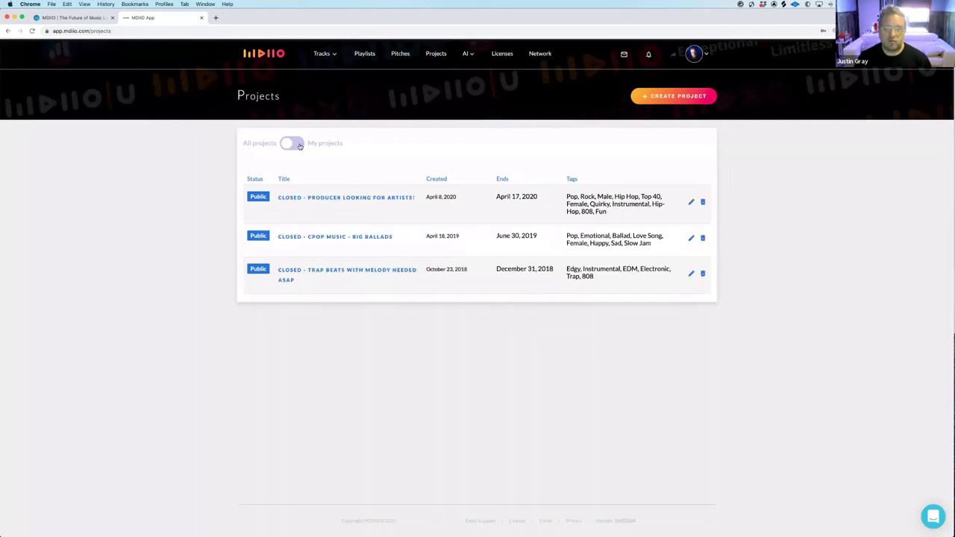
{"action": "left_click", "coordinate": [286, 144]}
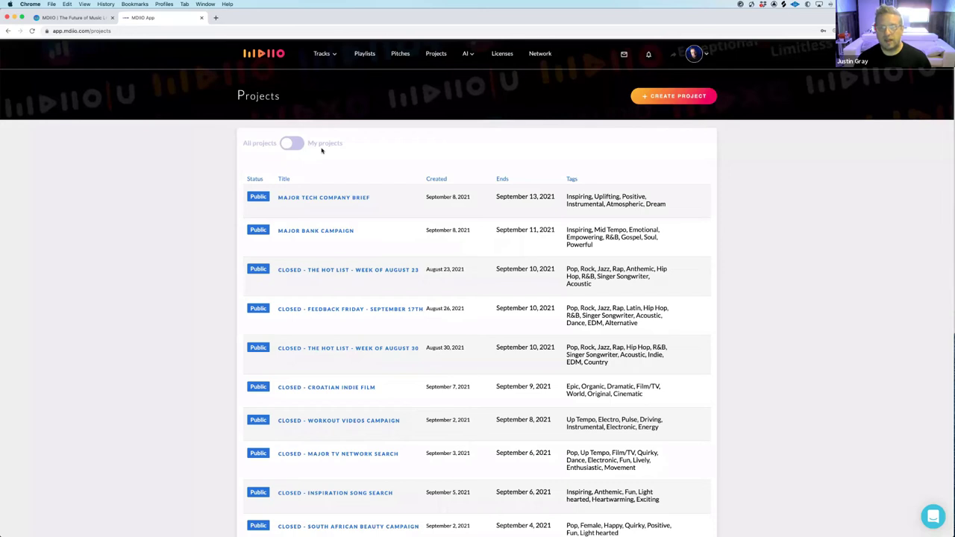
{"action": "mouse_move", "coordinate": [466, 56]}
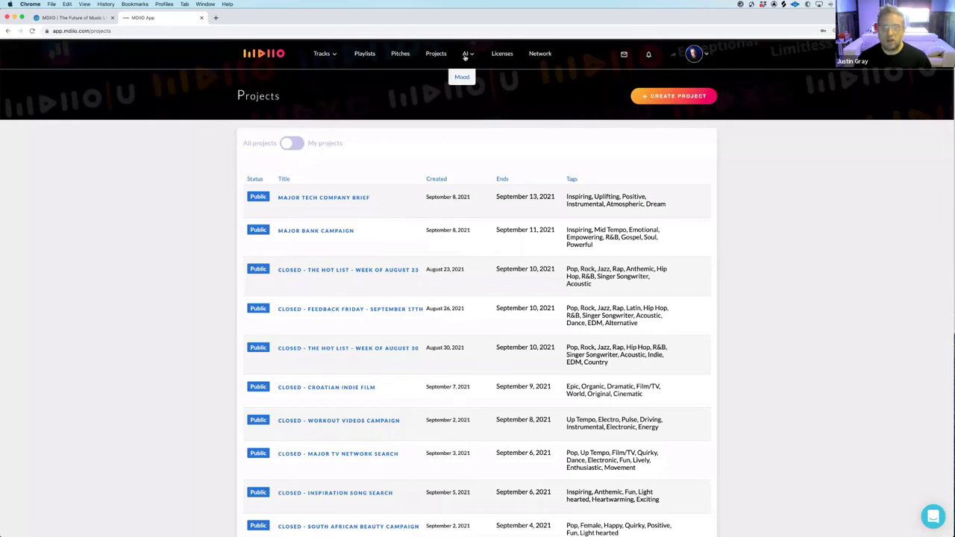
{"action": "left_click", "coordinate": [458, 77]}
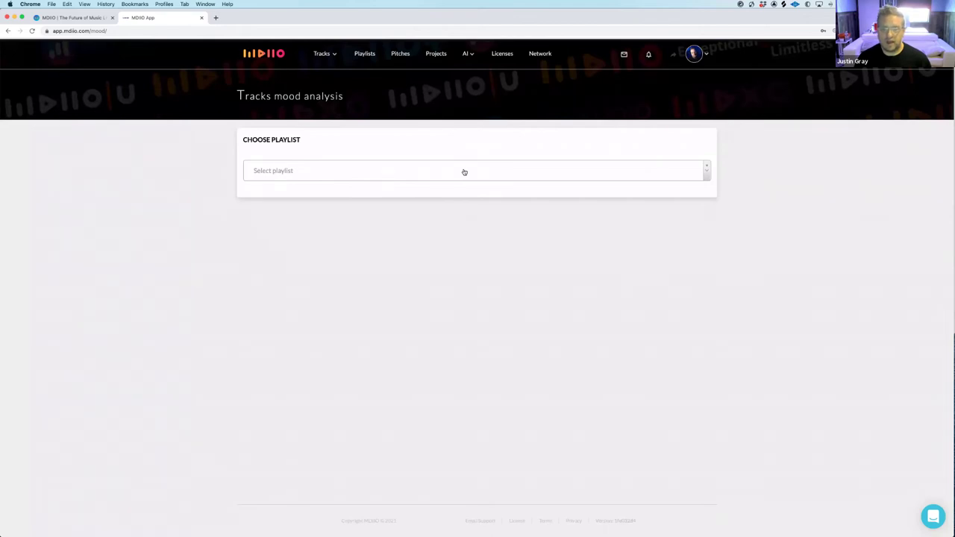
Go to the Network page and place the cursor in the Add to my network search box
{"action": "left_click", "coordinate": [540, 53]}
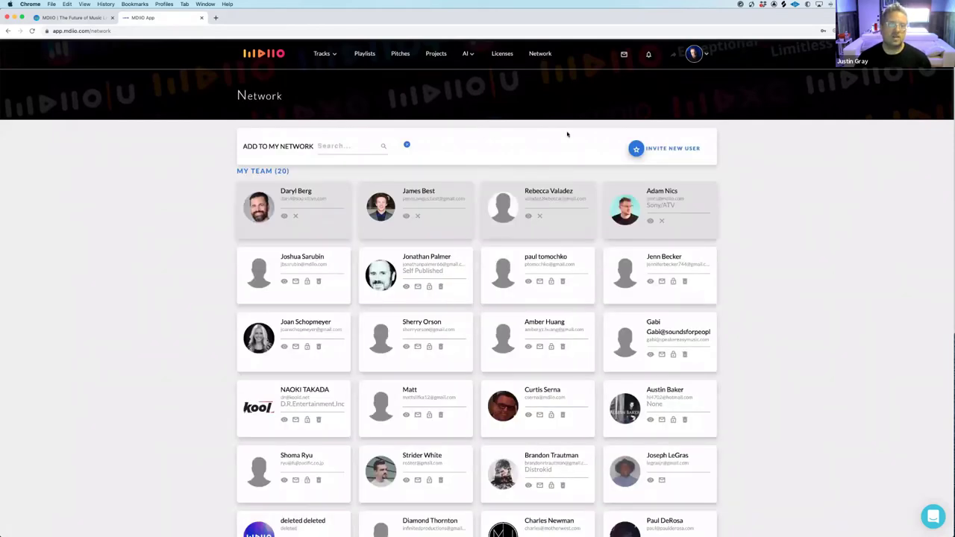
{"action": "left_click", "coordinate": [342, 147]}
Search the network for a musician by name, replacing an initial term that found nobody
{"action": "type", "text": "Dorohn"}
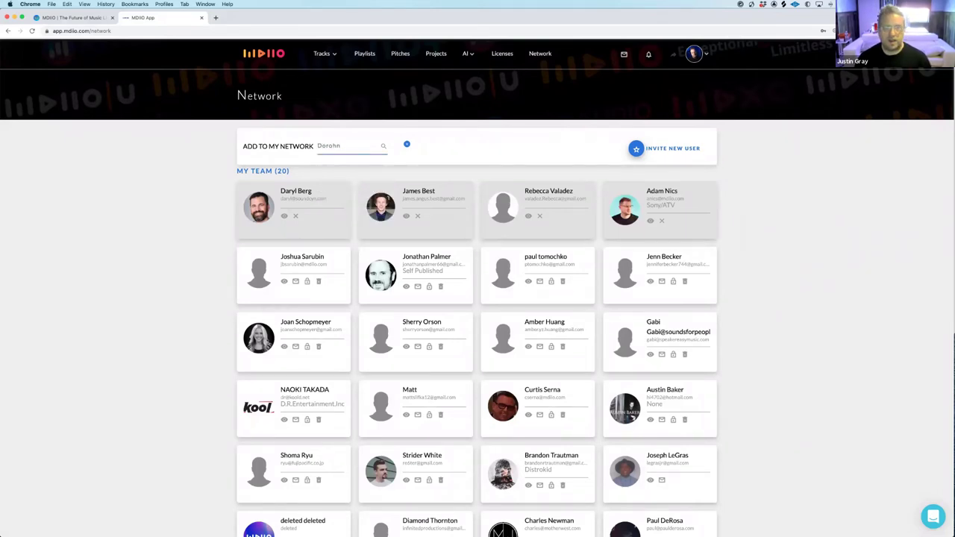
{"action": "double_click", "coordinate": [321, 145]}
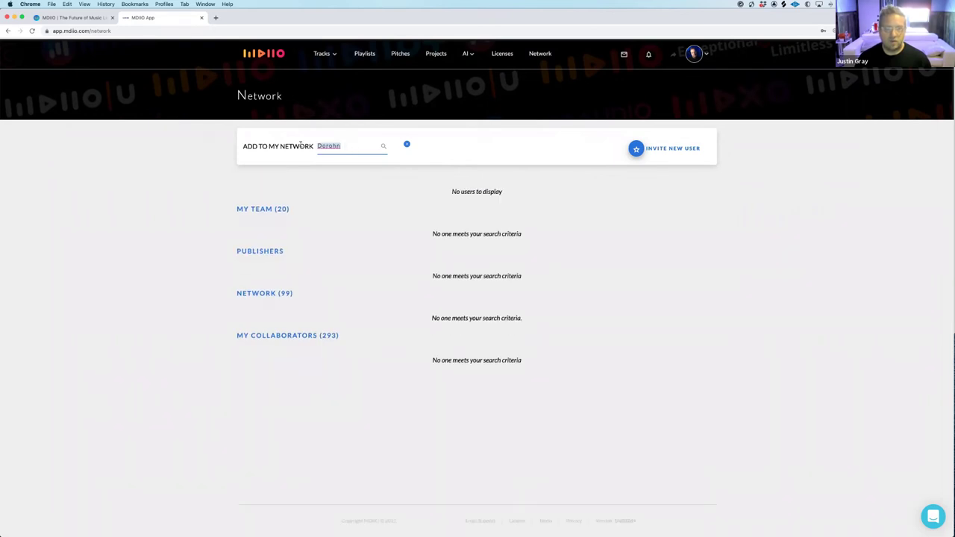
{"action": "key", "text": "BackSpace"}
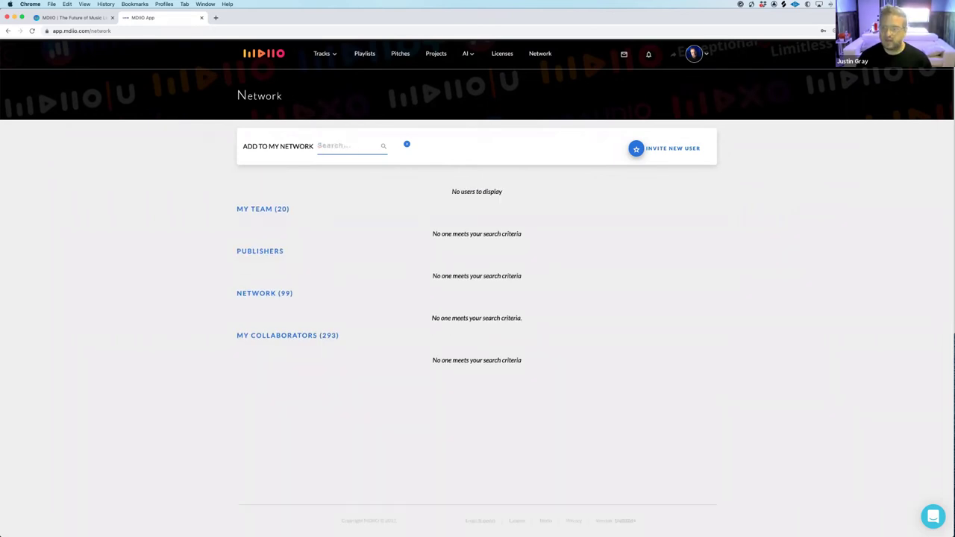
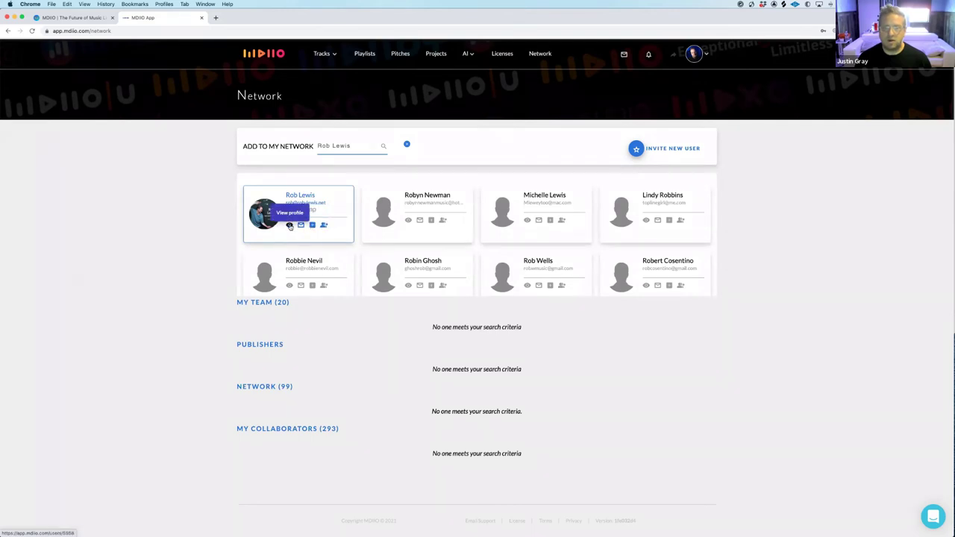
View the found musician's profile, then go back to the Network page
{"action": "left_click", "coordinate": [290, 226]}
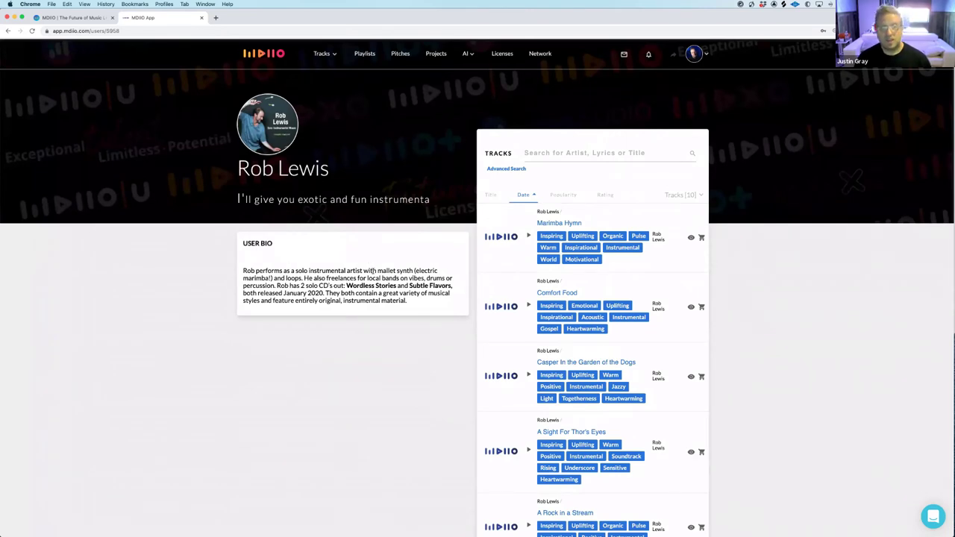
{"action": "left_click", "coordinate": [7, 30]}
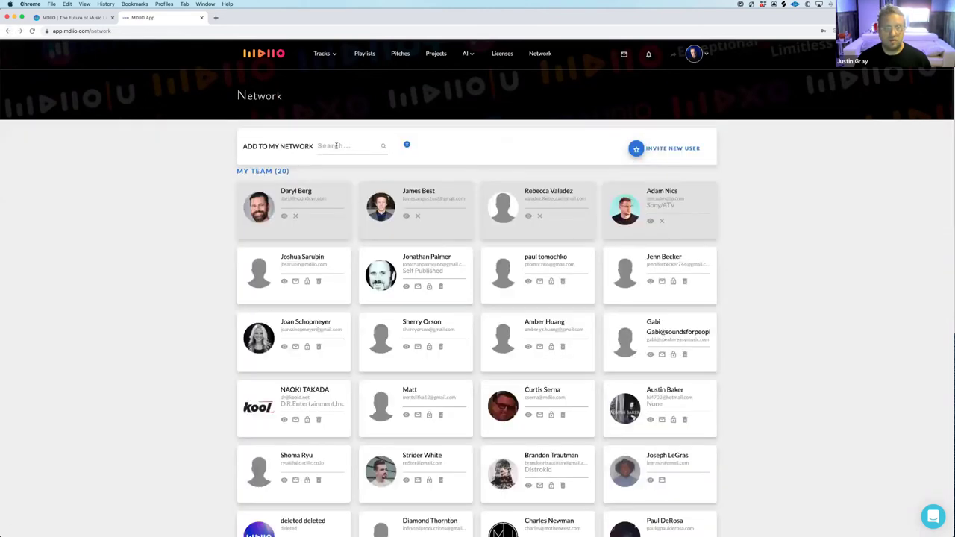
{"action": "left_click", "coordinate": [337, 146]}
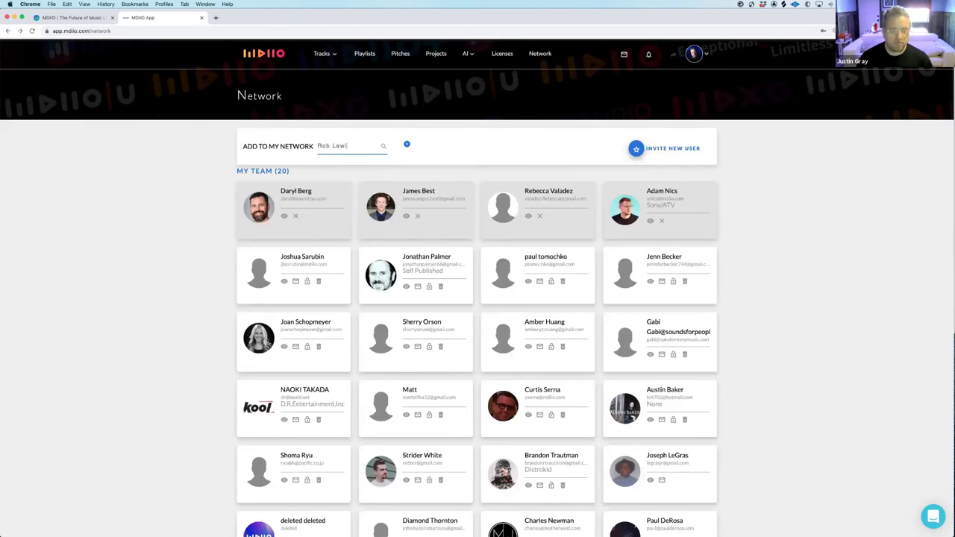
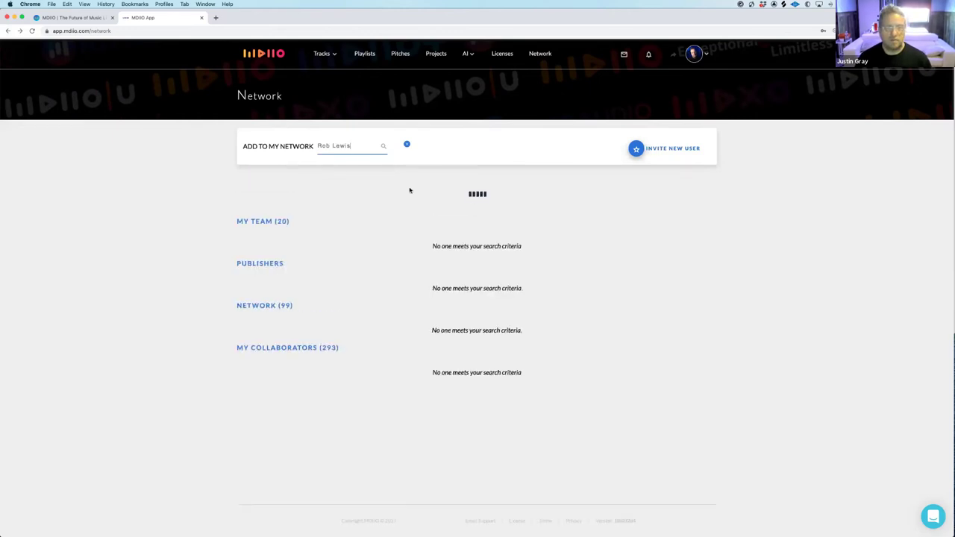
Search for the musician again and confirm adding them as a network collaborator
{"action": "left_click", "coordinate": [324, 225]}
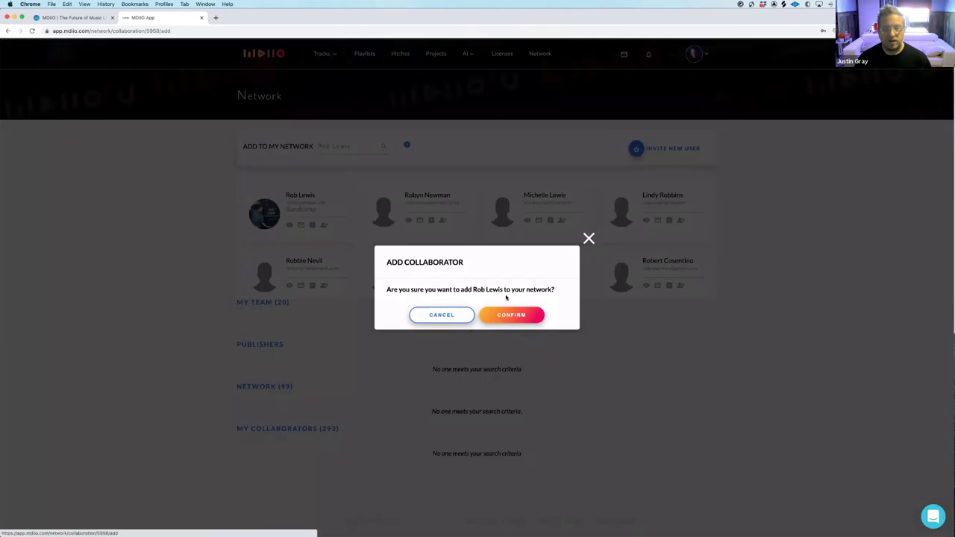
{"action": "left_click", "coordinate": [522, 315]}
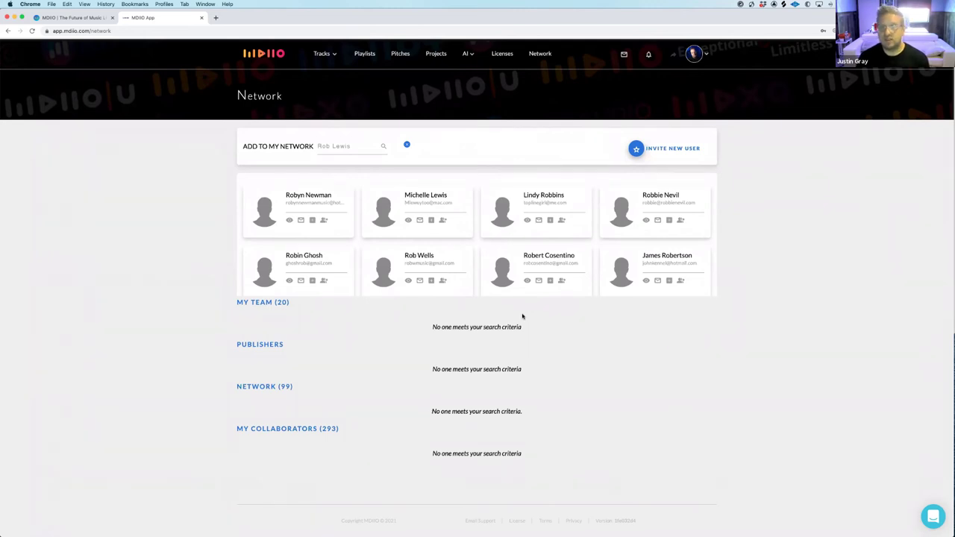
Clear the network search box and scroll through the full team list
{"action": "left_click_drag", "start_coordinate": [358, 147], "coordinate": [286, 141]}
{"action": "key", "text": "BackSpace"}
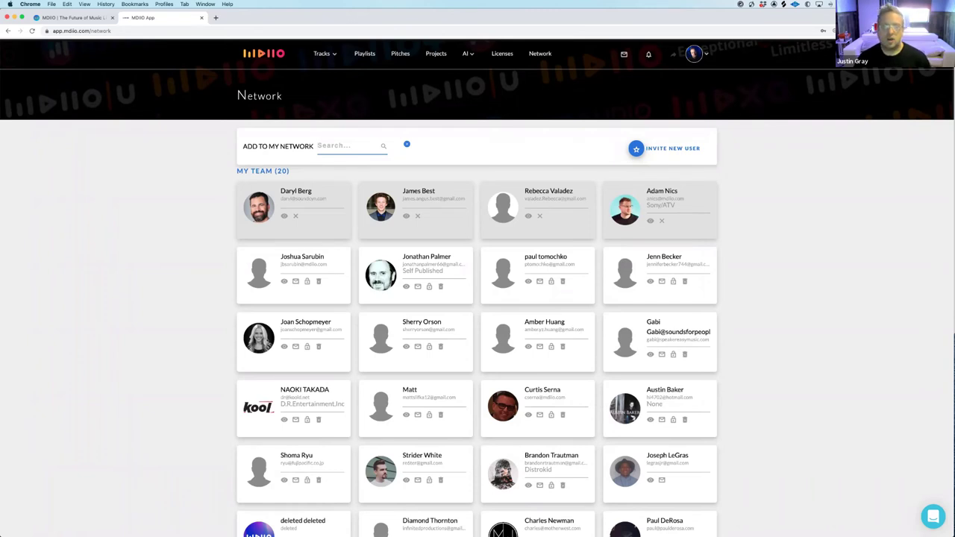
{"action": "scroll", "coordinate": [463, 210], "scroll_direction": "down", "scroll_amount": 2}
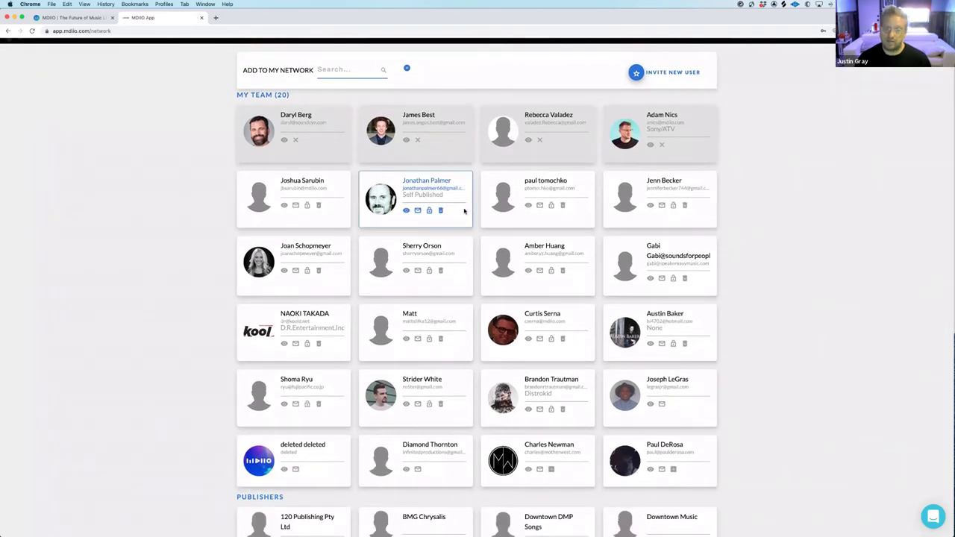
{"action": "scroll", "coordinate": [464, 211], "scroll_direction": "down", "scroll_amount": 5}
{"action": "scroll", "coordinate": [464, 211], "scroll_direction": "down", "scroll_amount": 2}
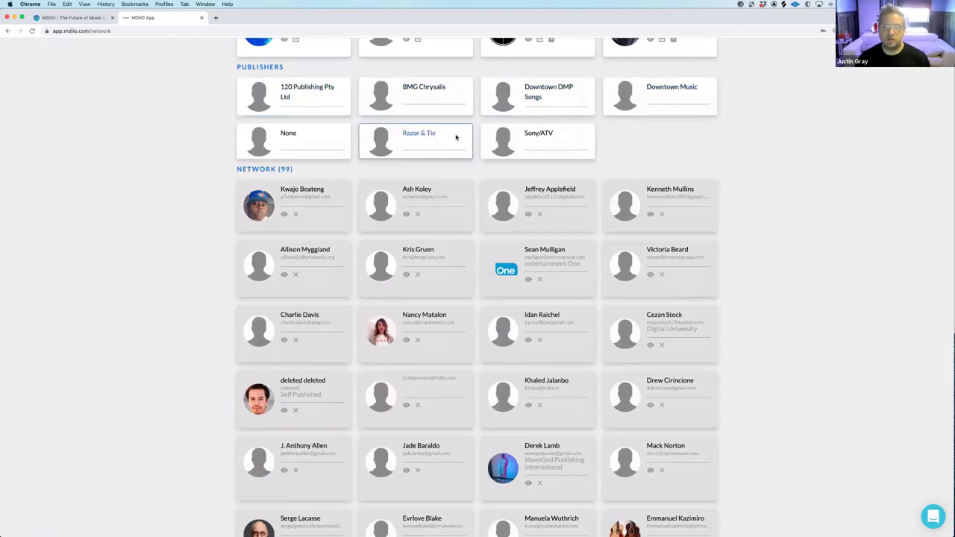
{"action": "scroll", "coordinate": [553, 133], "scroll_direction": "down", "scroll_amount": 3}
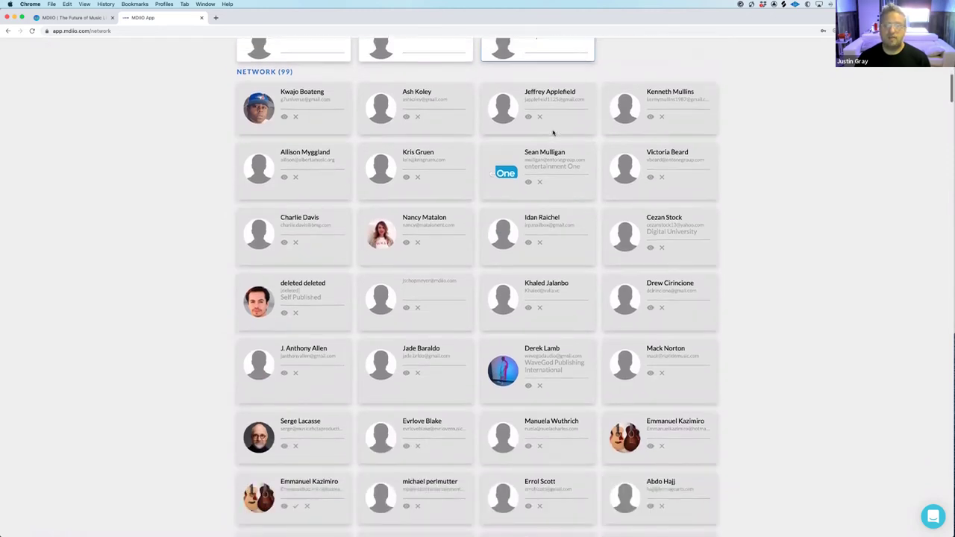
{"action": "scroll", "coordinate": [553, 133], "scroll_direction": "down", "scroll_amount": 5}
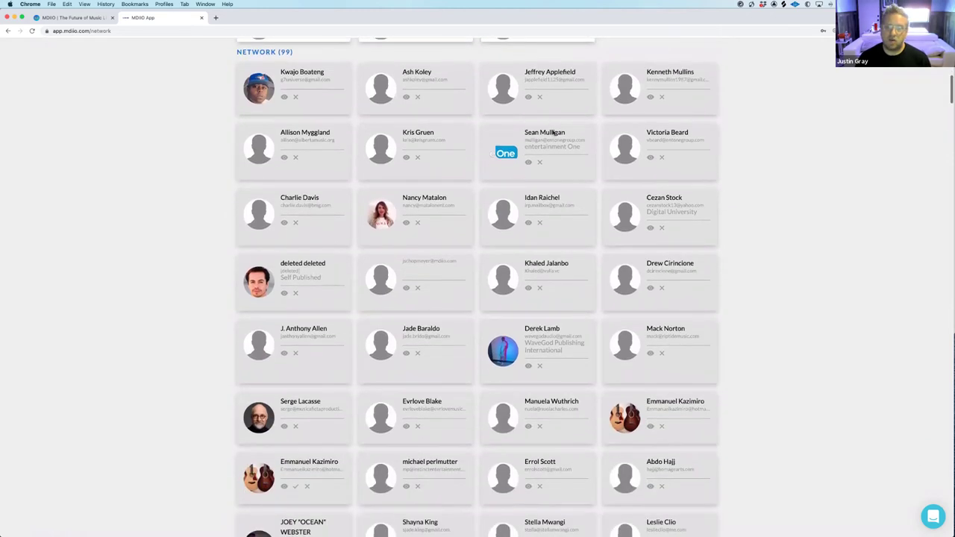
{"action": "scroll", "coordinate": [553, 133], "scroll_direction": "down", "scroll_amount": 12}
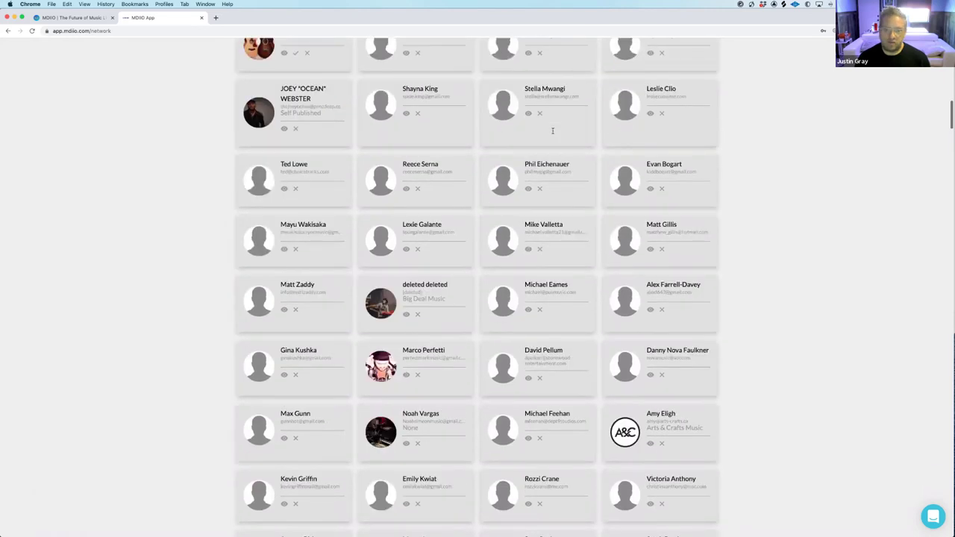
{"action": "scroll", "coordinate": [556, 135], "scroll_direction": "down", "scroll_amount": 20}
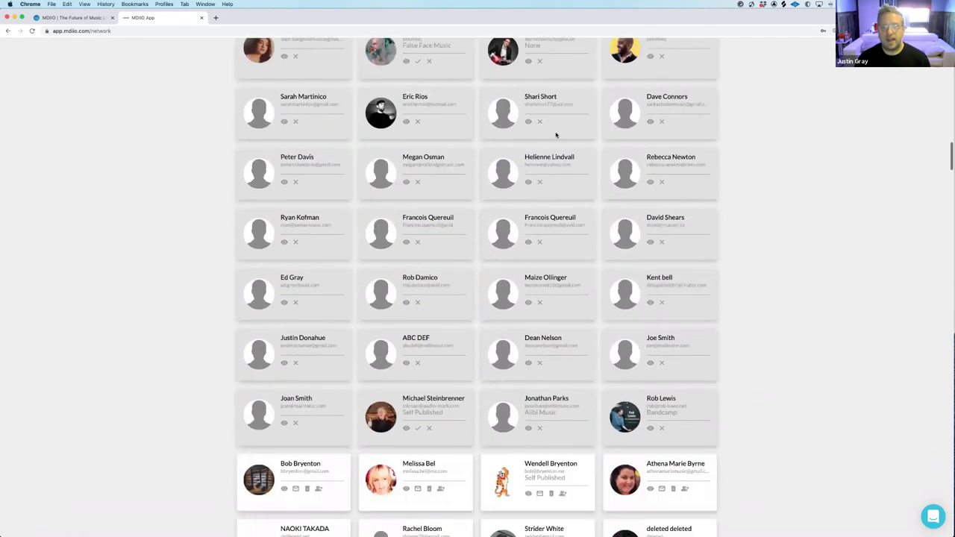
{"action": "scroll", "coordinate": [556, 134], "scroll_direction": "down", "scroll_amount": 20}
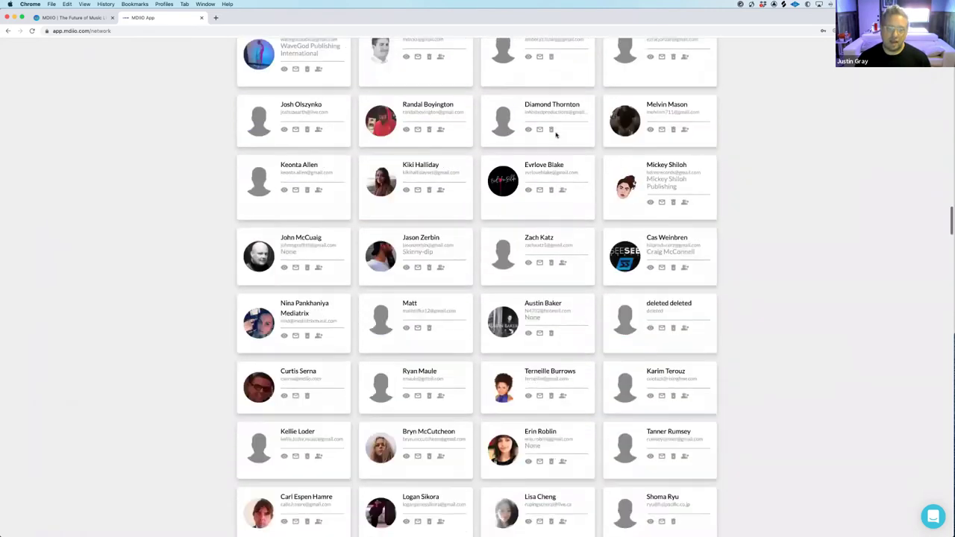
{"action": "scroll", "coordinate": [556, 135], "scroll_direction": "down", "scroll_amount": 14}
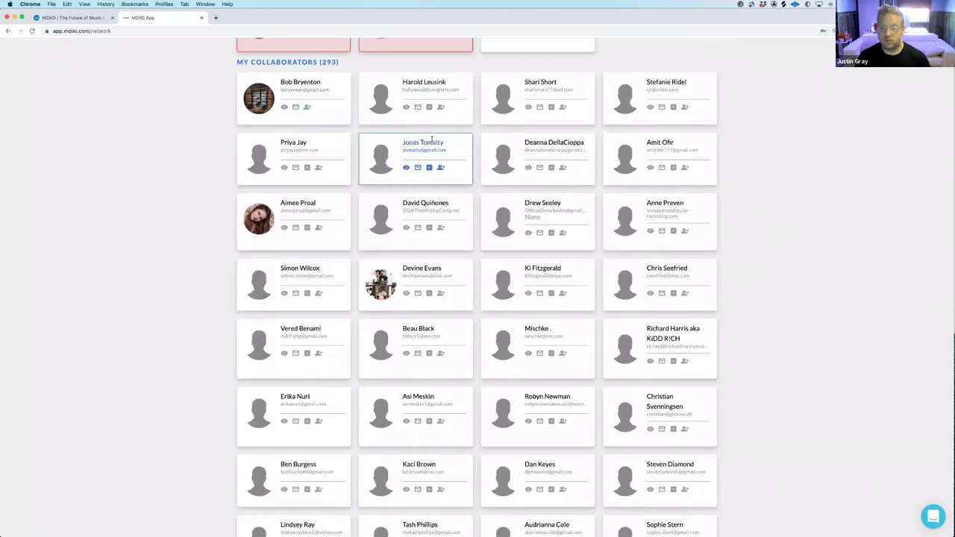
{"action": "scroll", "coordinate": [432, 142], "scroll_direction": "down", "scroll_amount": 12}
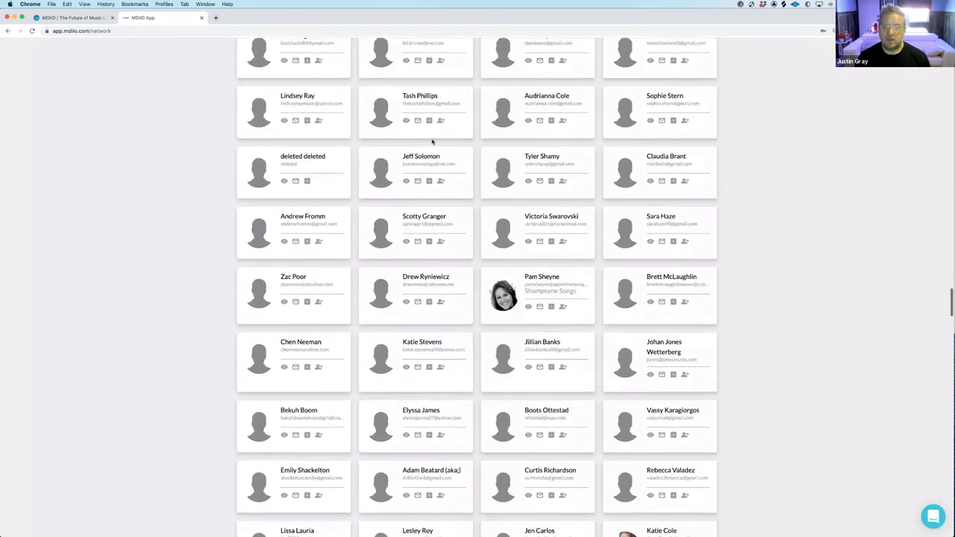
Browse a collaborator's profile bio and tracks, then return to the home dashboard
{"action": "left_click", "coordinate": [529, 307]}
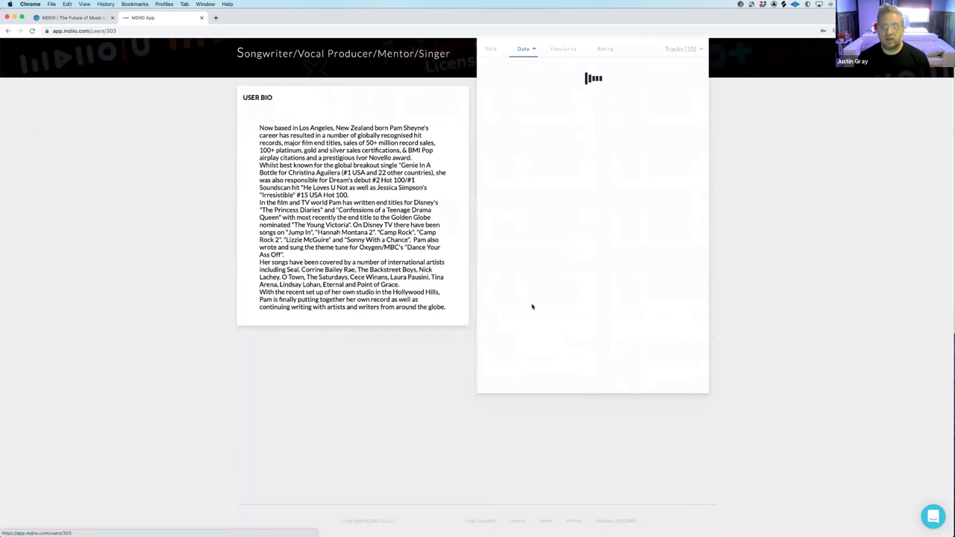
{"action": "scroll", "coordinate": [533, 305], "scroll_direction": "down", "scroll_amount": 3}
{"action": "scroll", "coordinate": [560, 297], "scroll_direction": "up", "scroll_amount": 2}
{"action": "scroll", "coordinate": [559, 297], "scroll_direction": "up", "scroll_amount": 5}
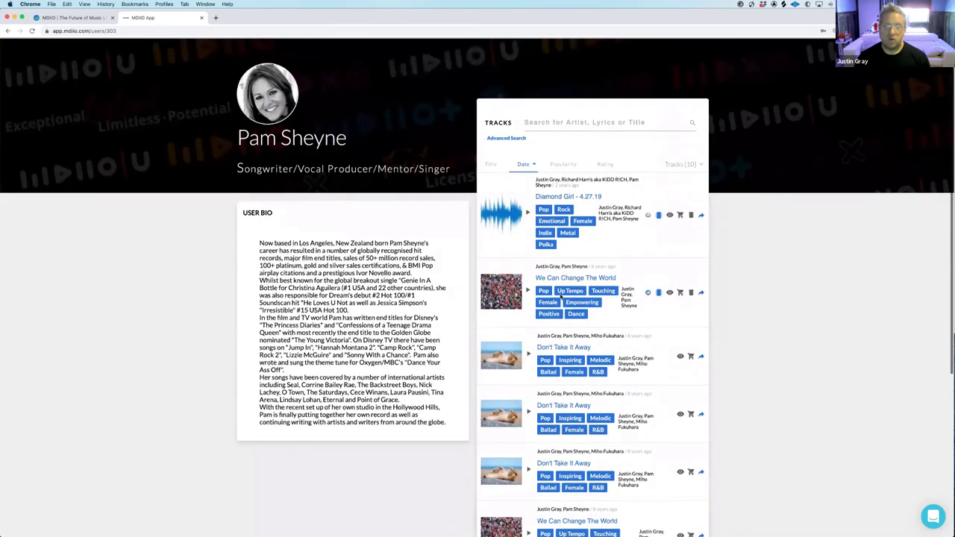
{"action": "scroll", "coordinate": [552, 295], "scroll_direction": "down", "scroll_amount": 3}
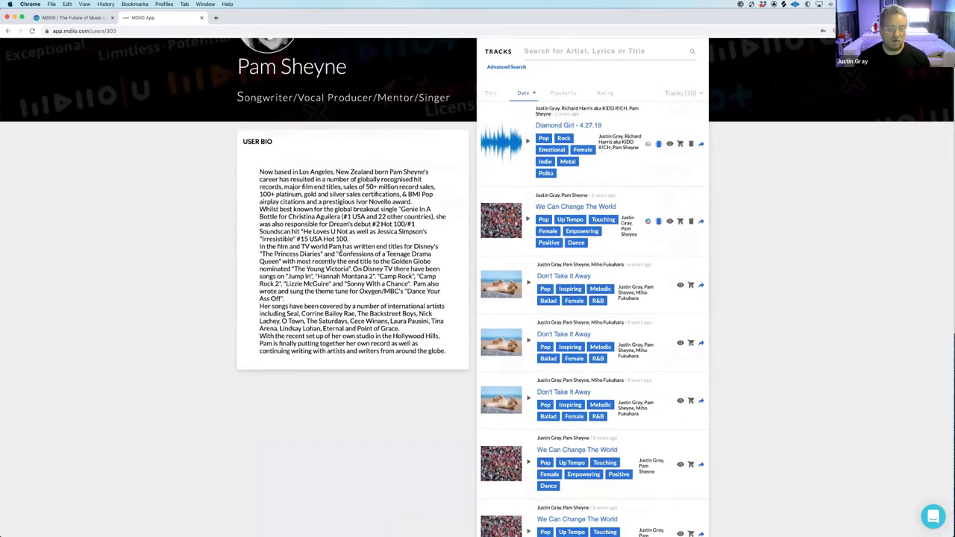
{"action": "scroll", "coordinate": [352, 257], "scroll_direction": "up", "scroll_amount": 2}
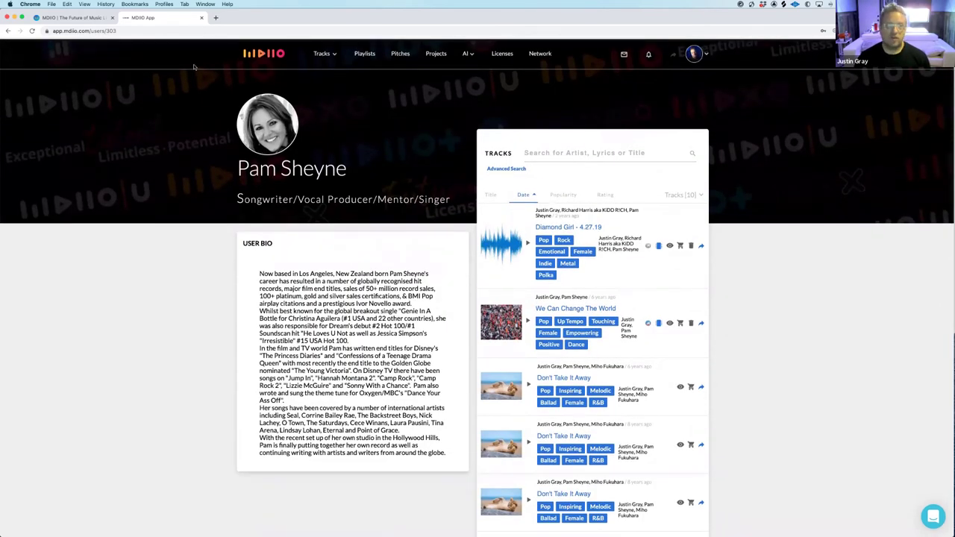
{"action": "left_click", "coordinate": [266, 54]}
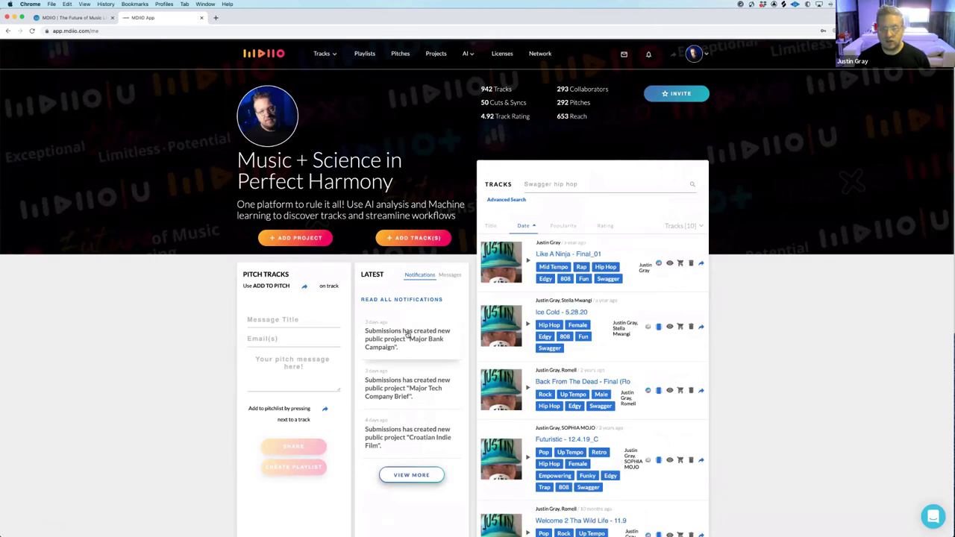
Open the Major Bank Campaign project from the Latest notifications on the dashboard
{"action": "scroll", "coordinate": [409, 336], "scroll_direction": "down", "scroll_amount": 1}
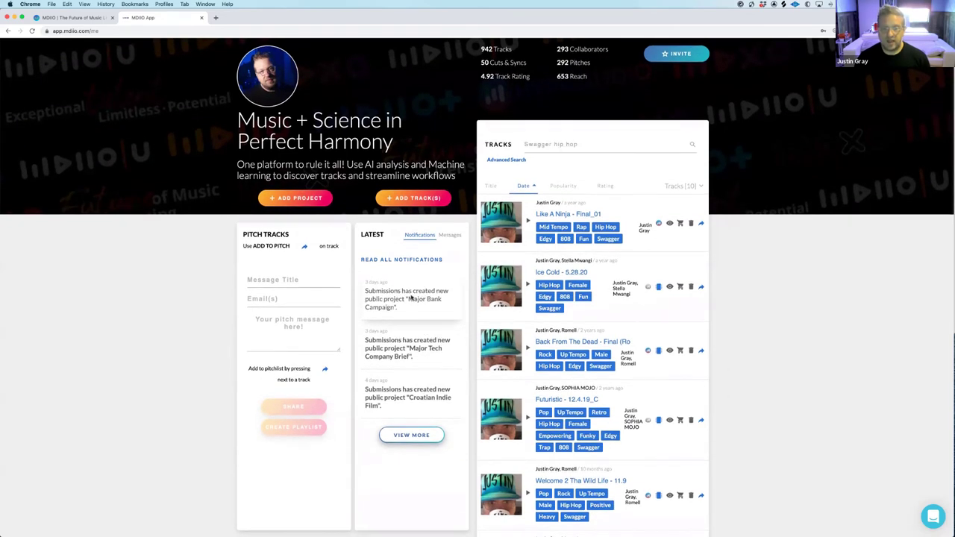
{"action": "left_click", "coordinate": [412, 297]}
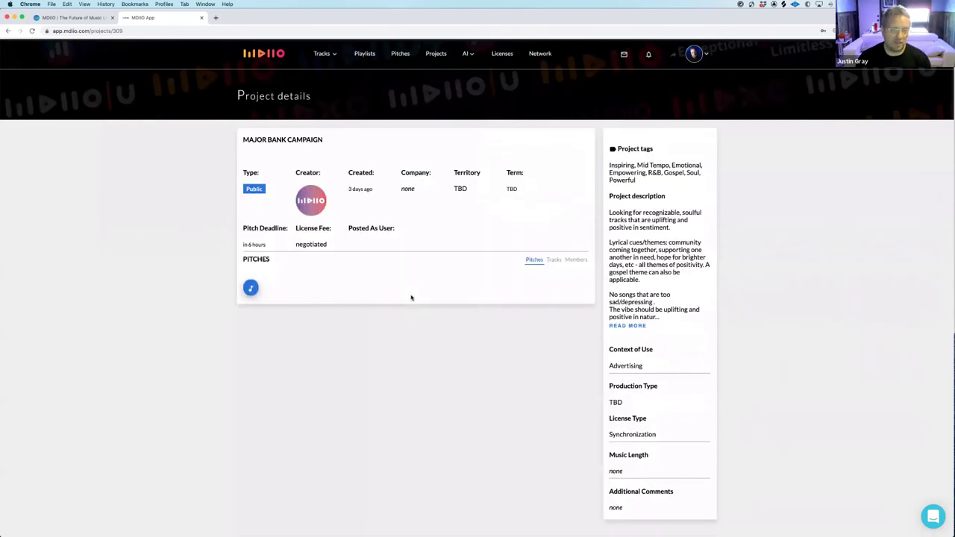
{"action": "left_click", "coordinate": [250, 288]}
{"action": "left_click", "coordinate": [379, 214]}
{"action": "type", "text": "Mid tempo emotional"}
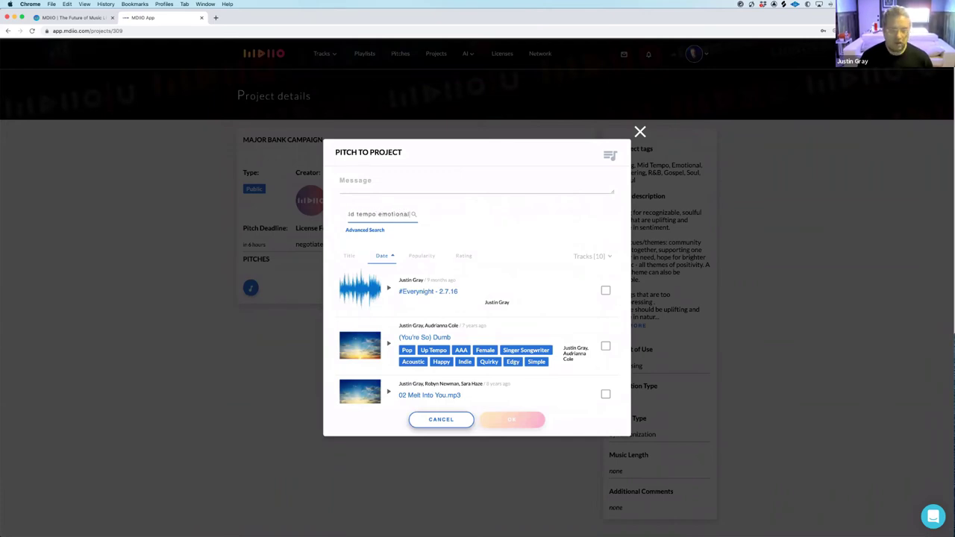
{"action": "type", "text": " soulful"}
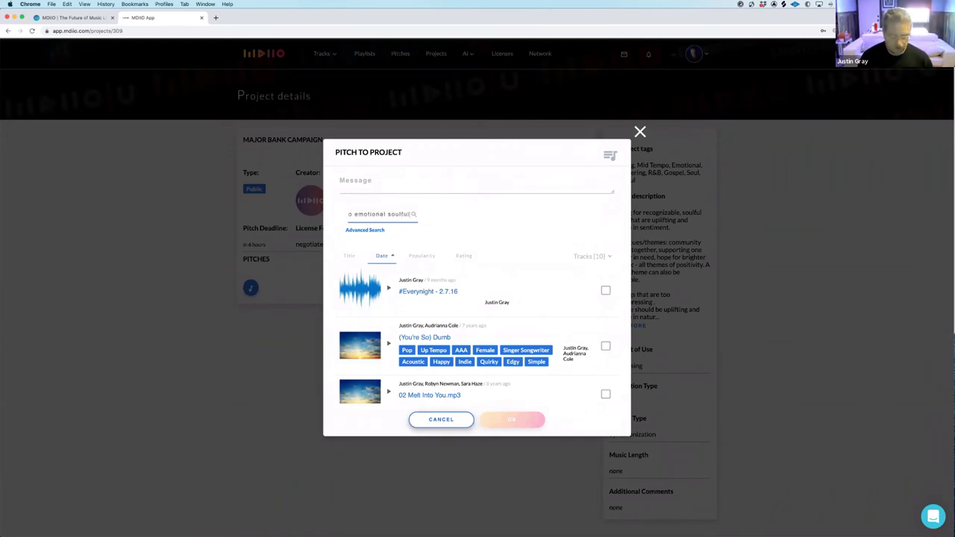
{"action": "key", "text": "Return"}
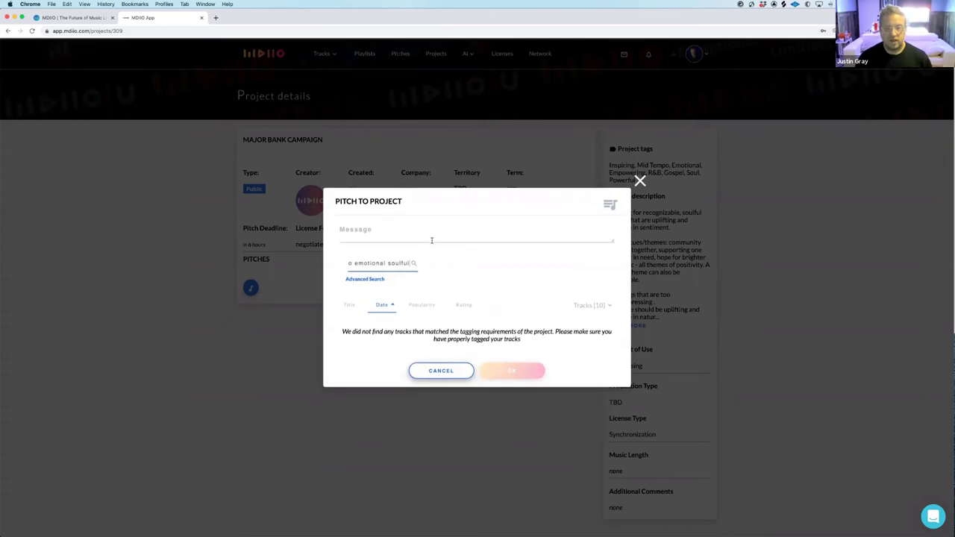
{"action": "triple_click", "coordinate": [409, 264]}
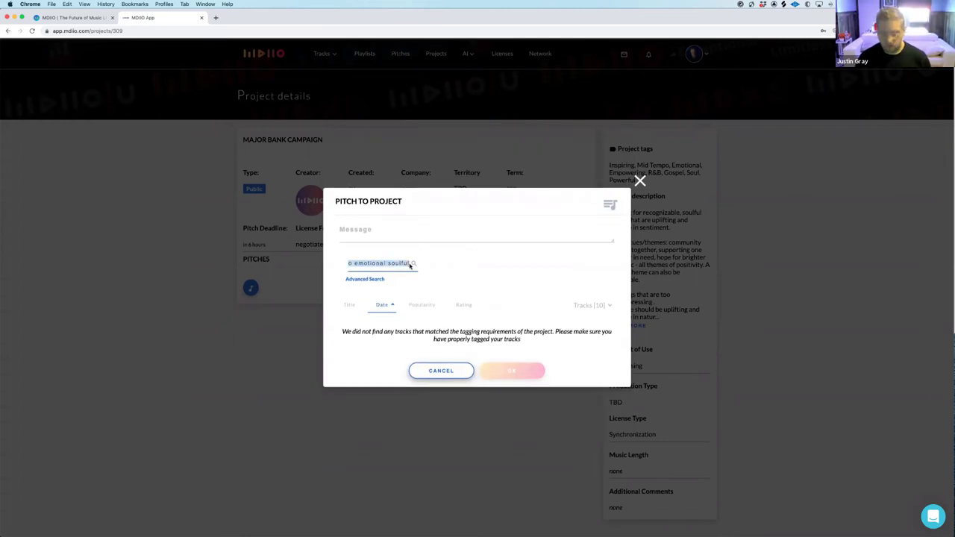
{"action": "key", "text": "BackSpace"}
{"action": "left_click", "coordinate": [640, 181]}
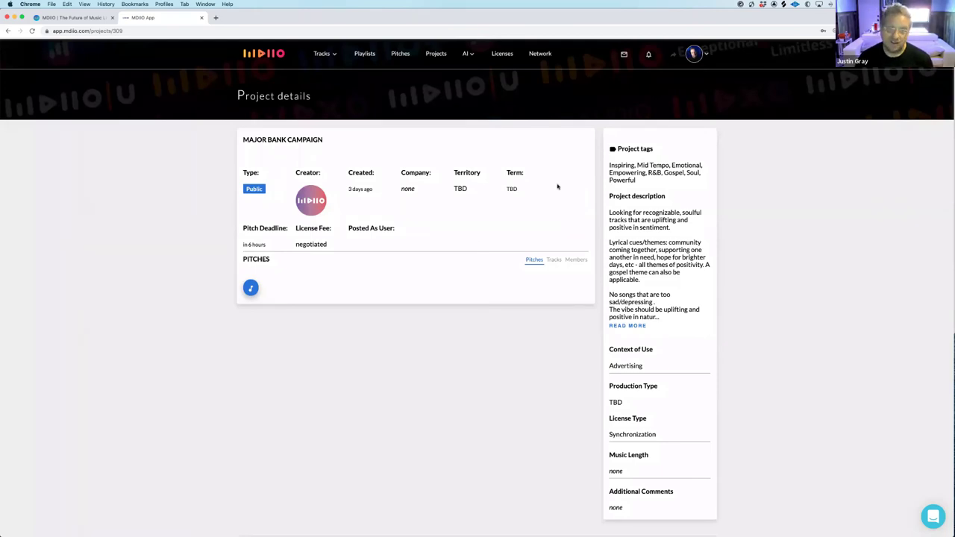
Review licensed tracks and the first track's offers ($1.00 TV Advertising, $0.00 Movie), then return home
{"action": "left_click", "coordinate": [494, 56]}
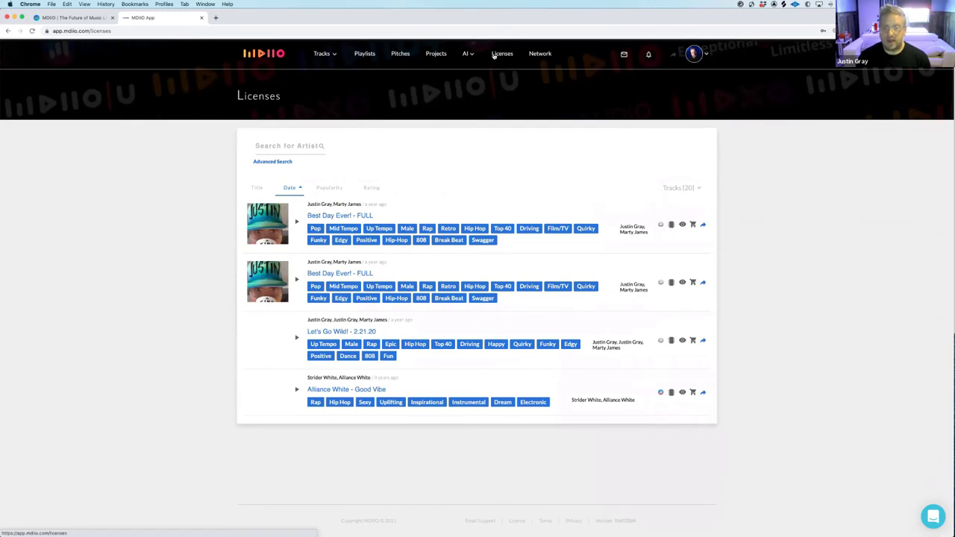
{"action": "left_click", "coordinate": [694, 224]}
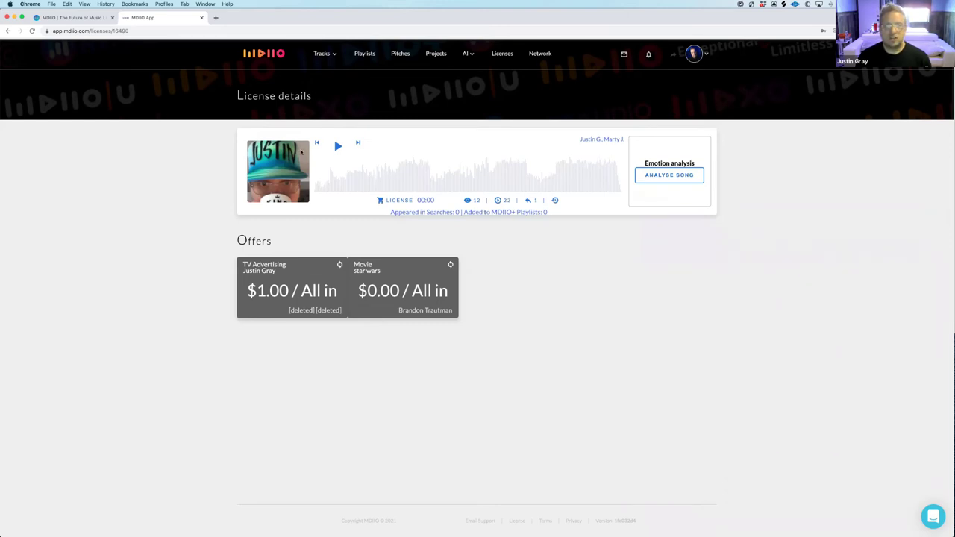
{"action": "left_click", "coordinate": [254, 57]}
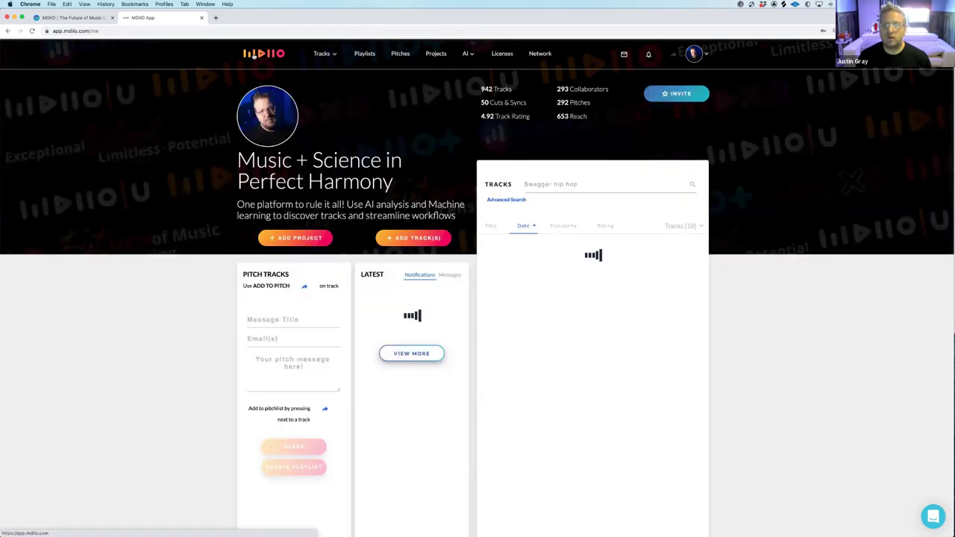